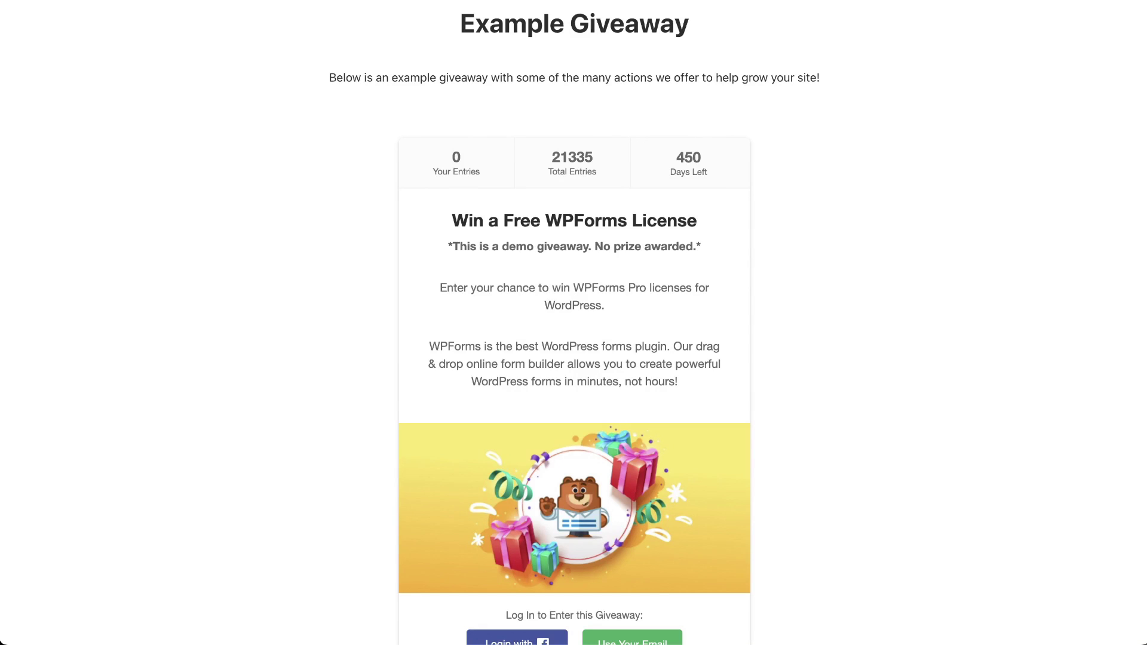
# - Open the RafflePress pricing page and review the Ultimate, Growth, Pro and Plus plans
pyautogui.scroll(-3, 884, 399)
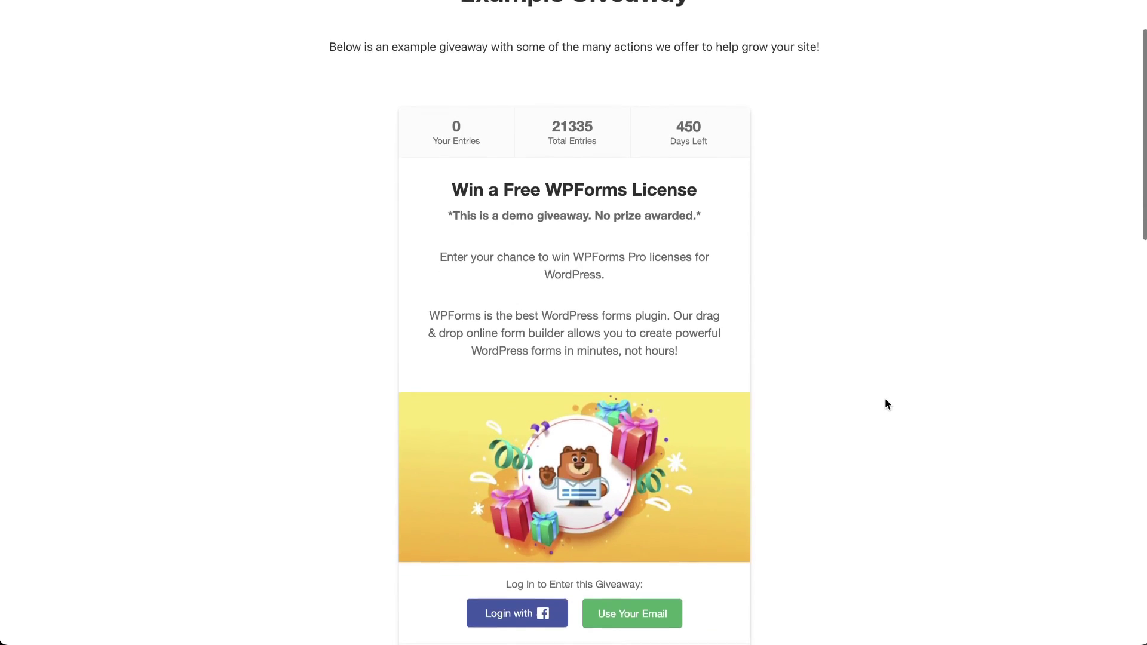
pyautogui.scroll(-6, 885, 399)
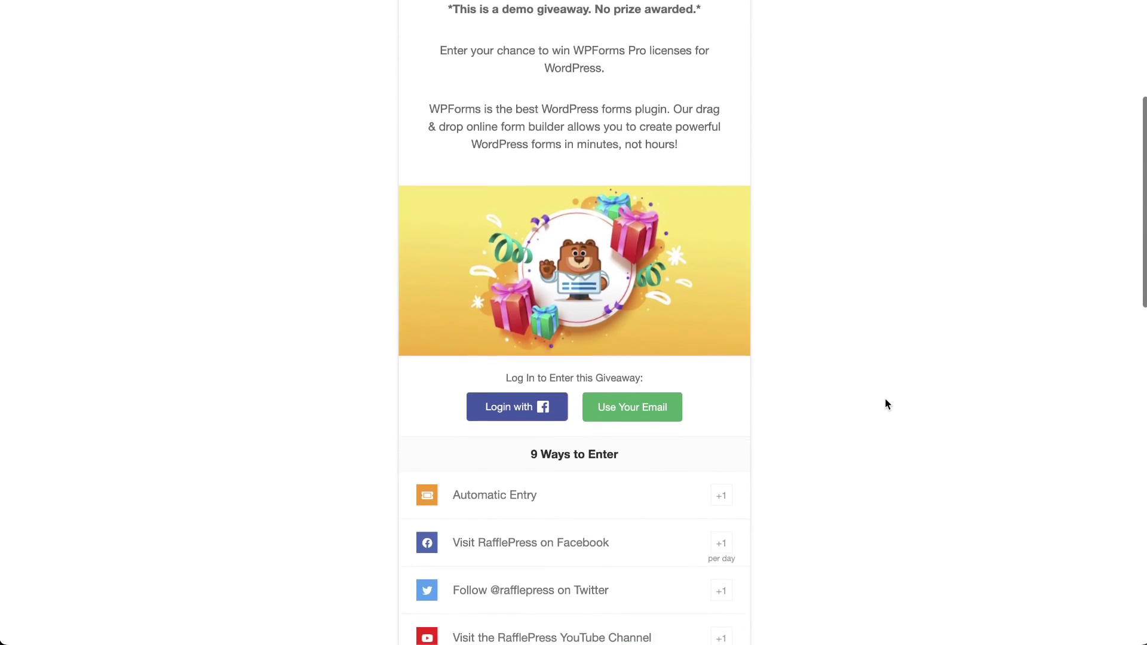
pyautogui.scroll(-5, 885, 399)
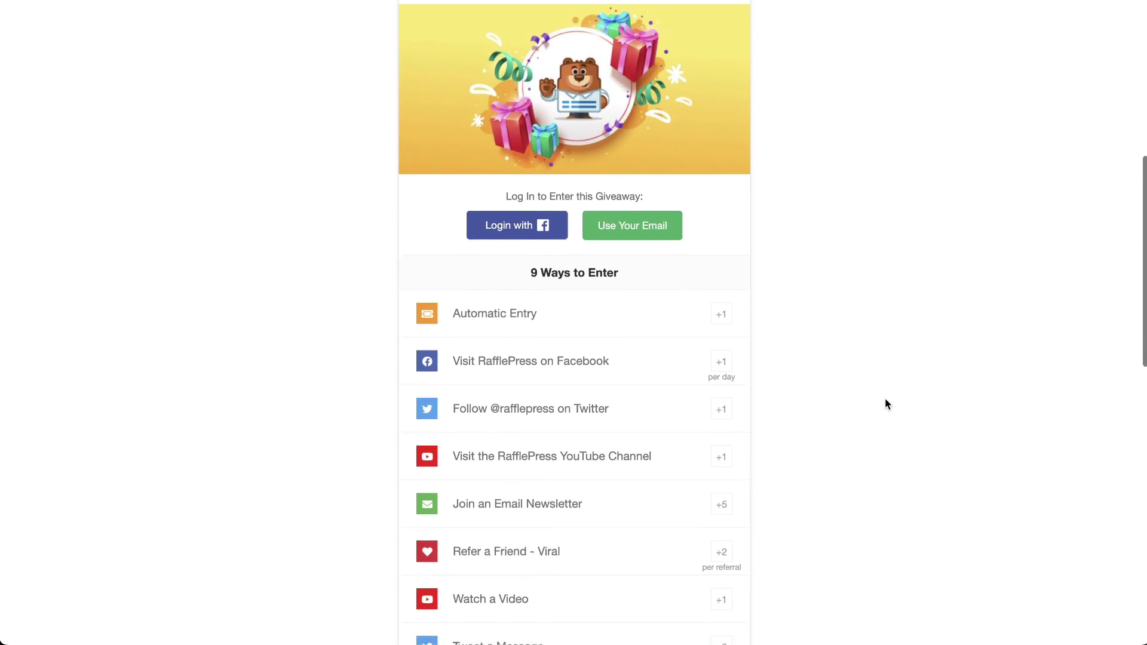
pyautogui.scroll(-2, 885, 401)
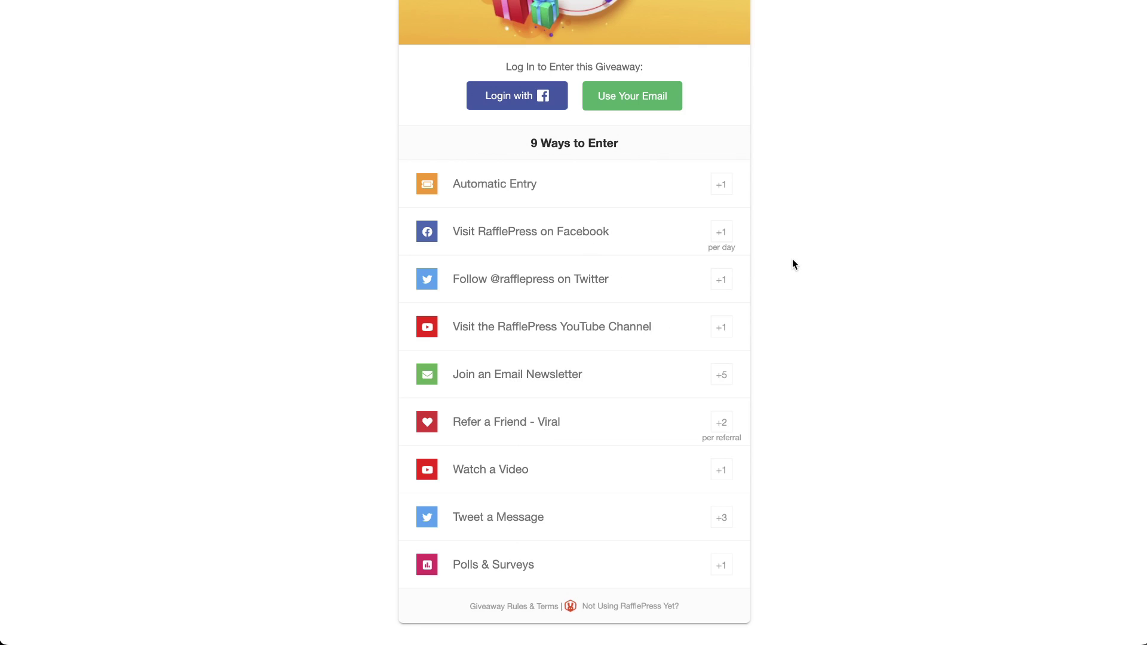
pyautogui.scroll(4, 792, 264)
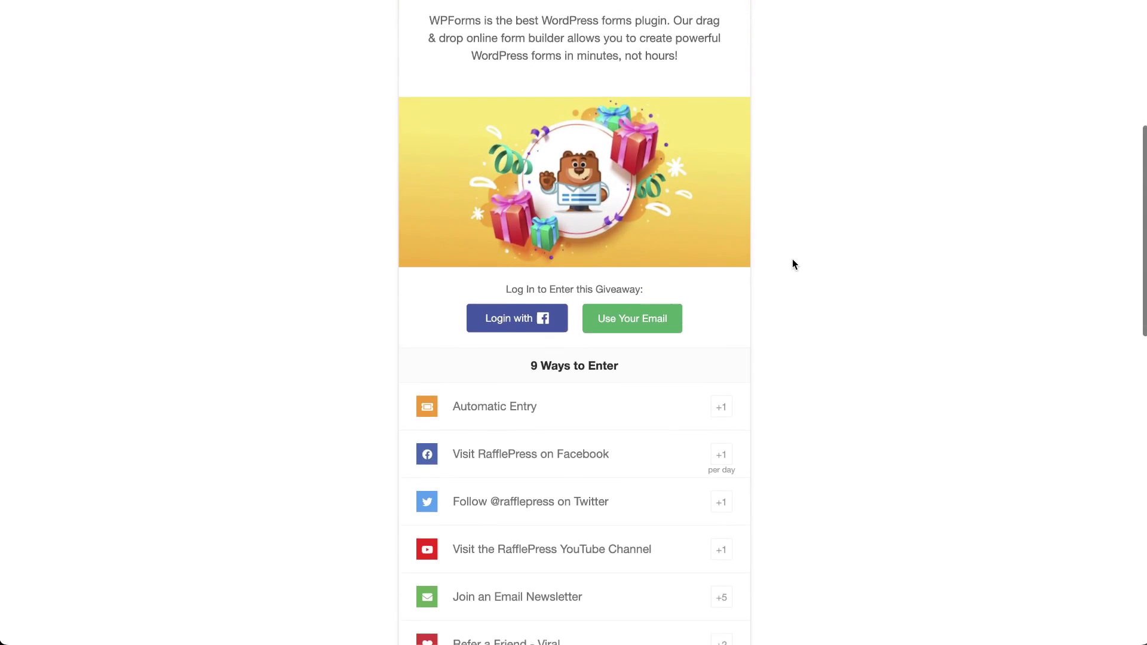
pyautogui.scroll(3, 792, 264)
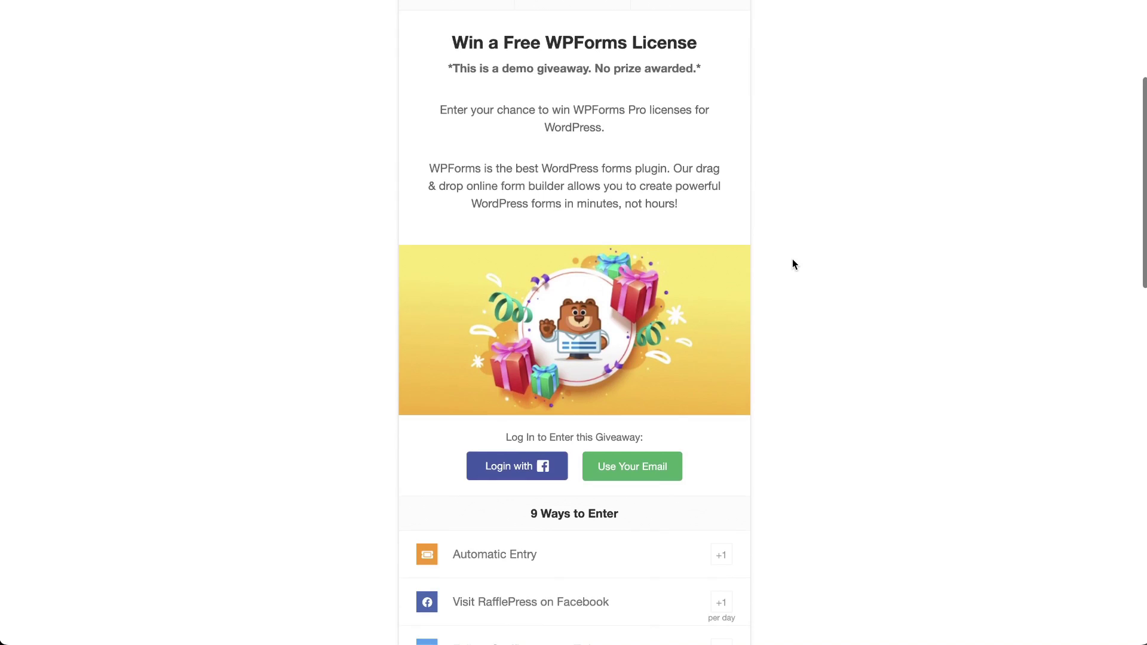
pyautogui.scroll(2, 793, 264)
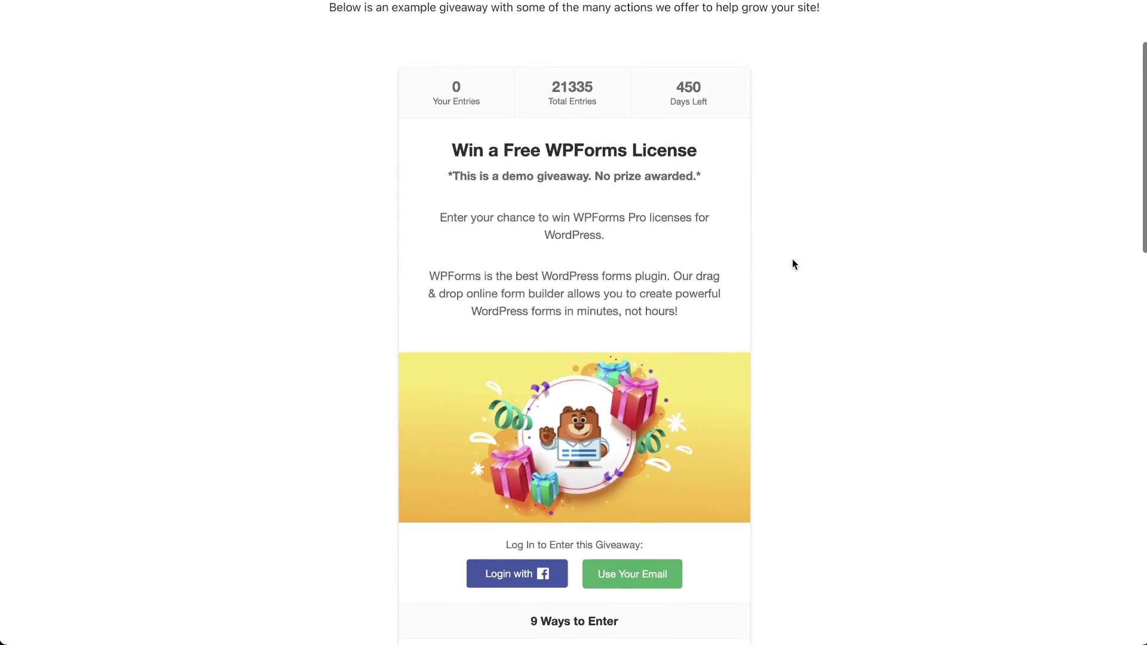
pyautogui.scroll(2, 793, 264)
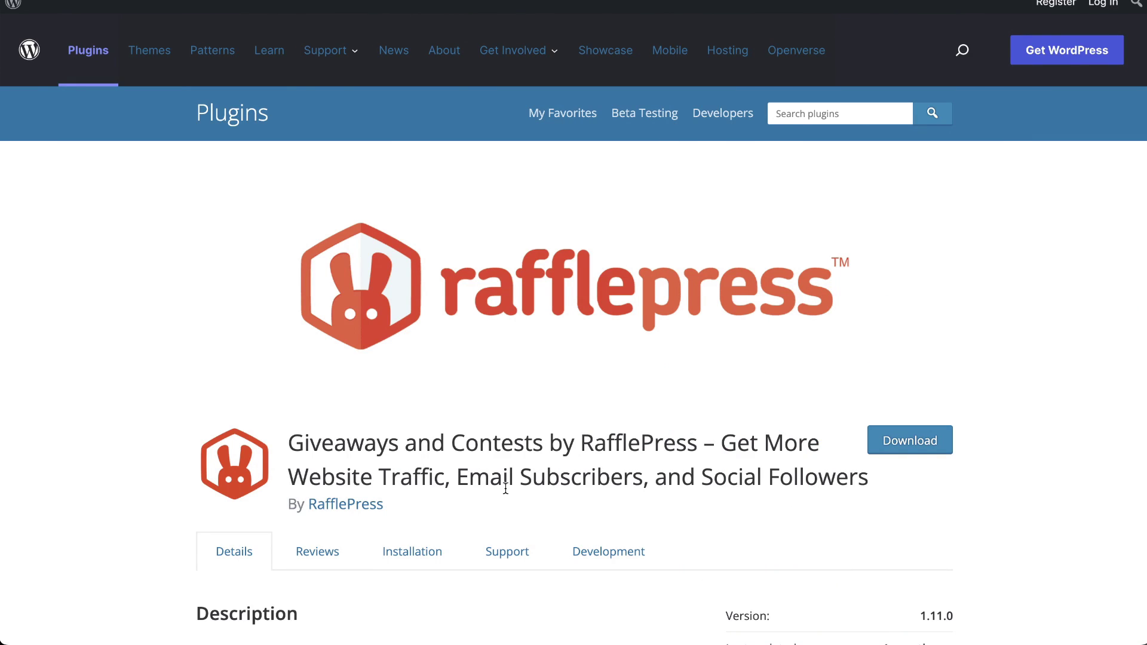
pyautogui.scroll(-4, 506, 489)
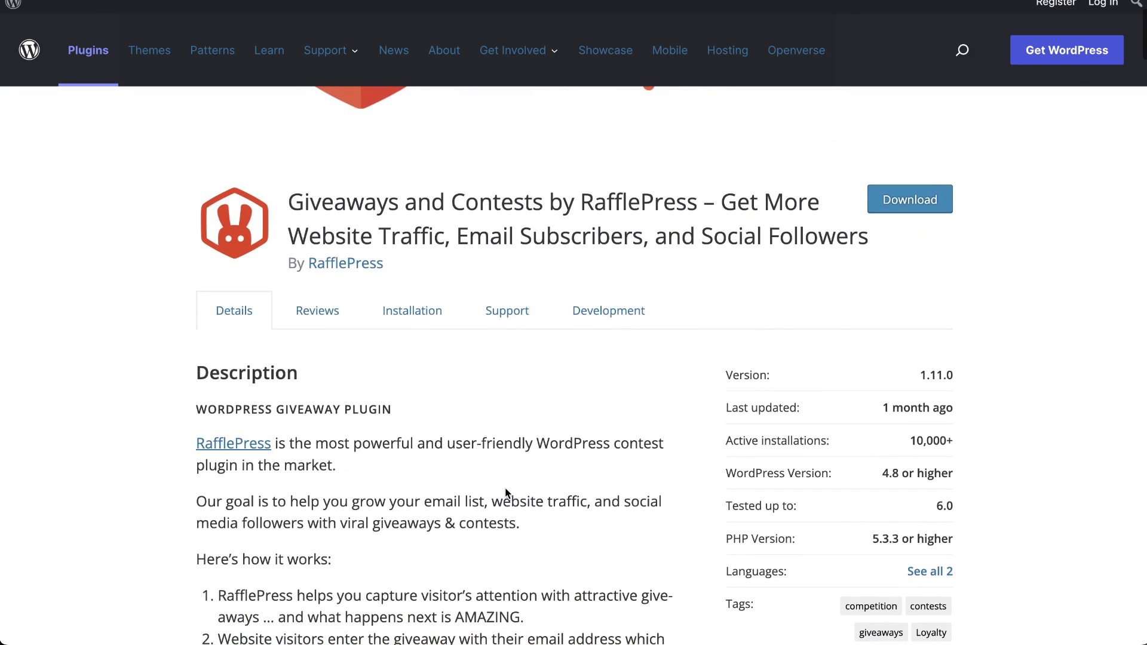
pyautogui.scroll(-3, 505, 492)
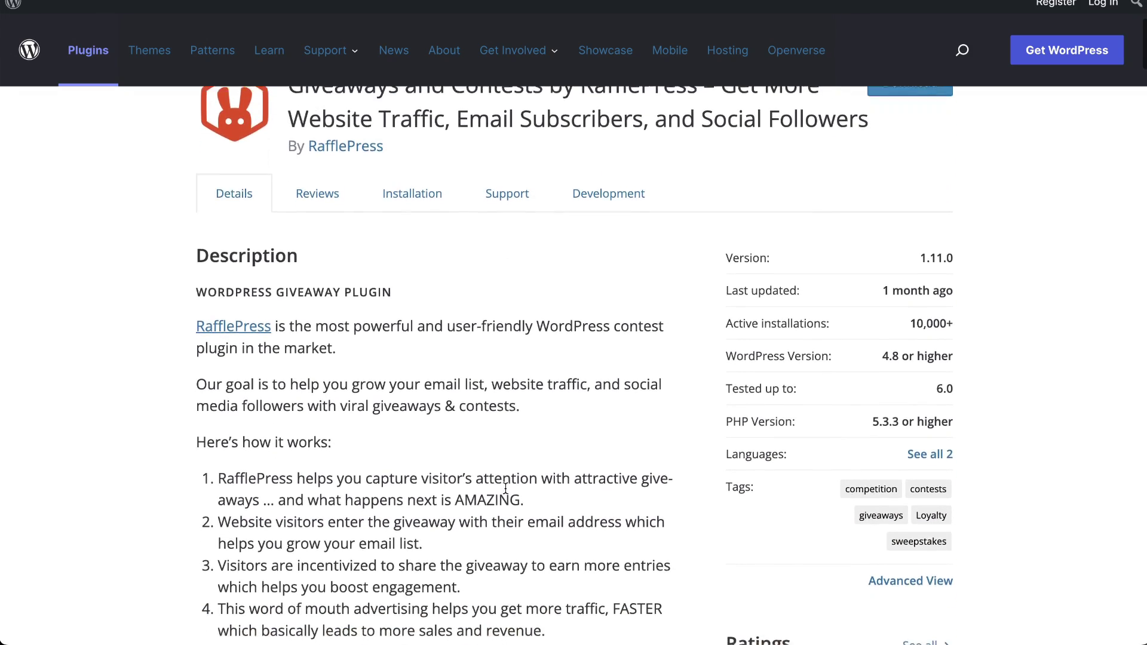
pyautogui.scroll(-3, 505, 488)
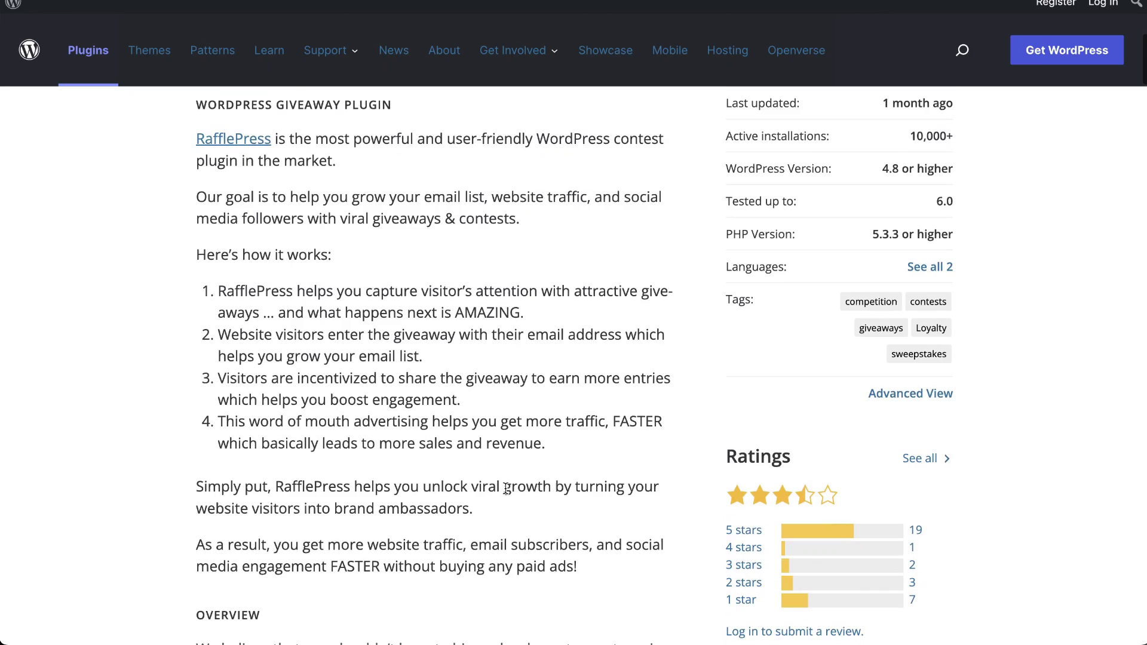
pyautogui.scroll(3, 506, 489)
pyautogui.scroll(3, 505, 489)
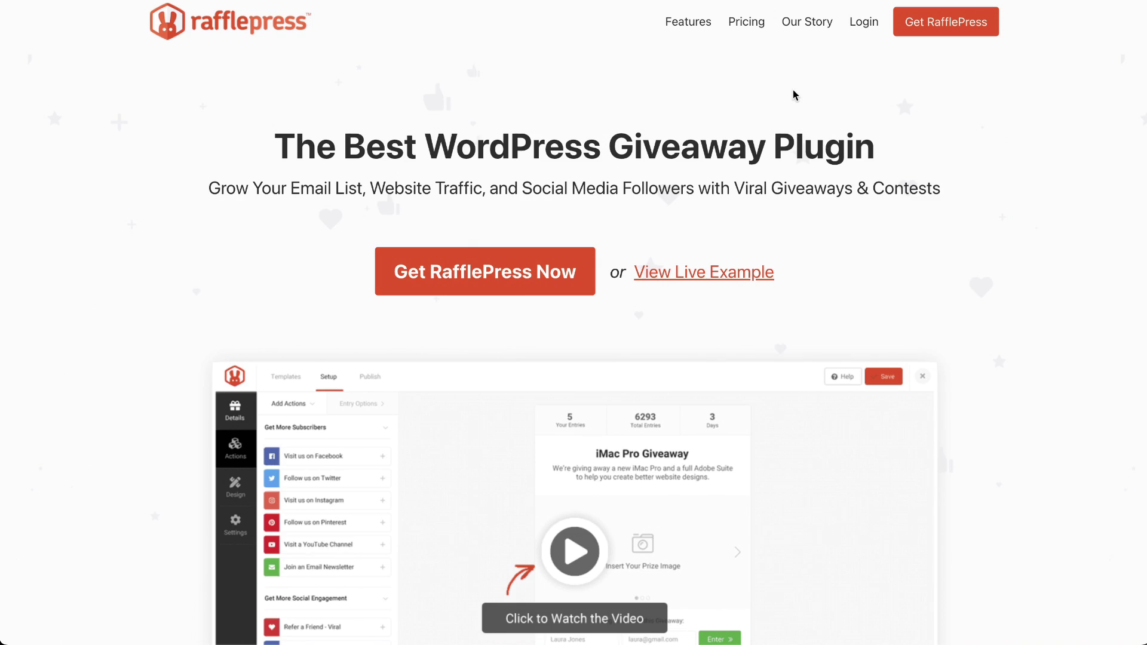
pyautogui.click(750, 33)
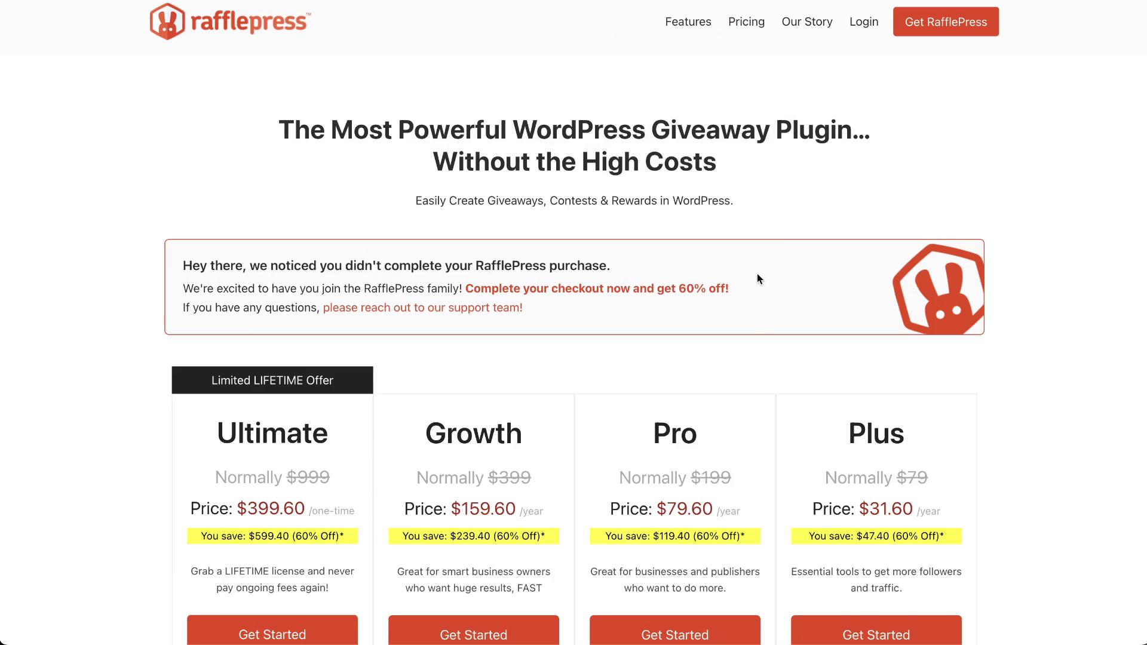
pyautogui.scroll(-3, 816, 364)
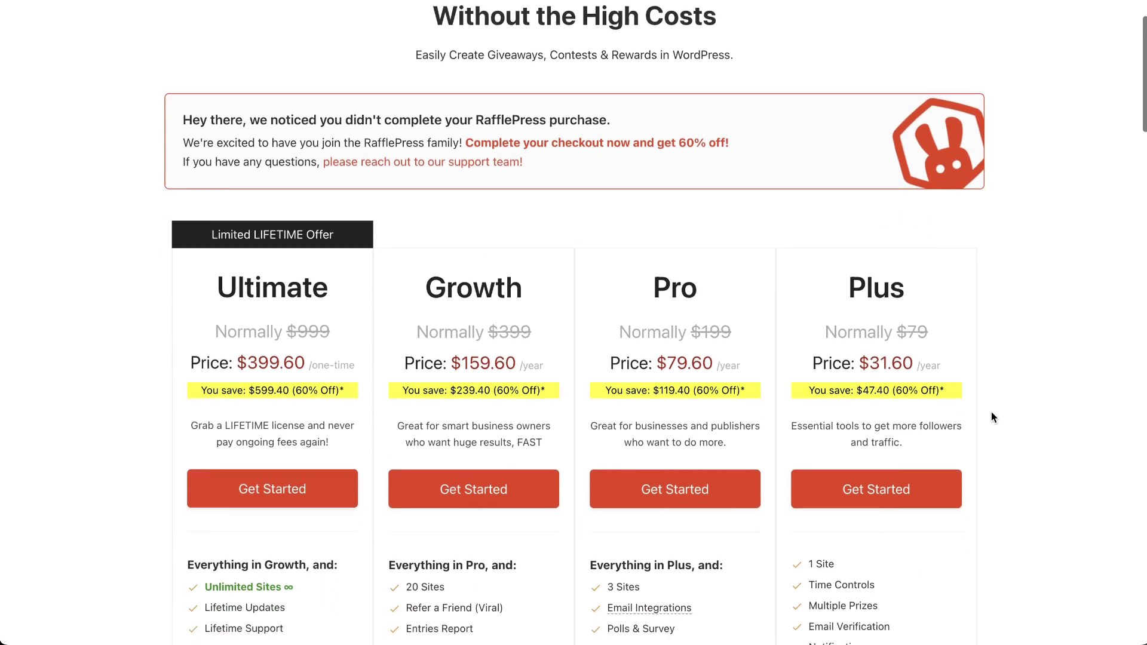
pyautogui.scroll(-2, 991, 412)
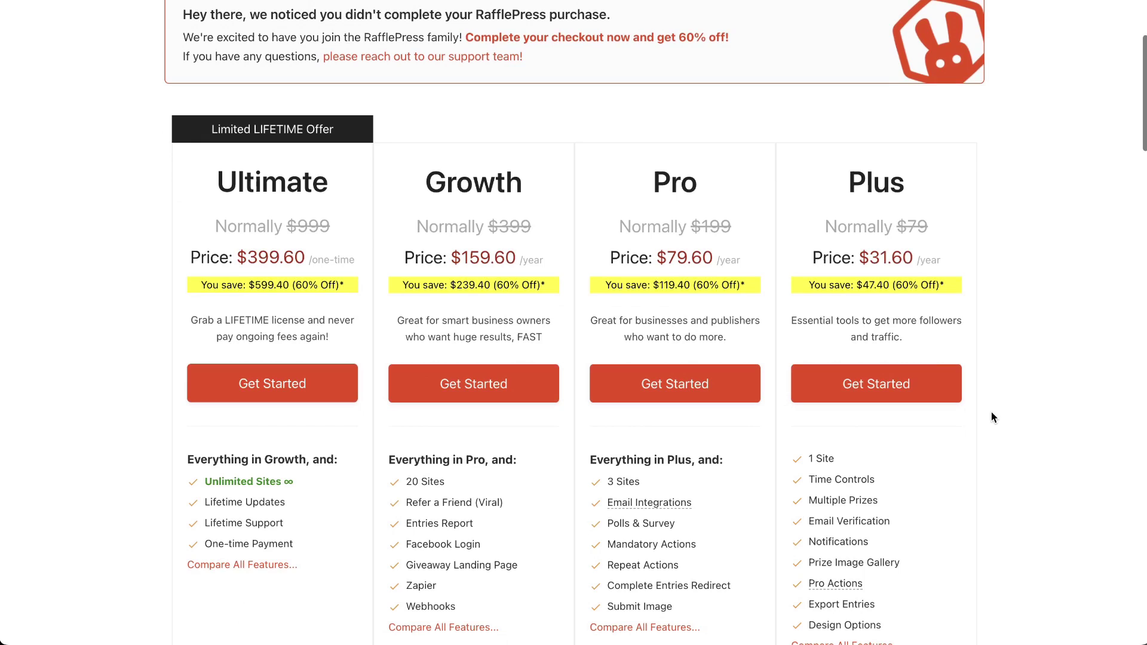
pyautogui.scroll(-2, 991, 416)
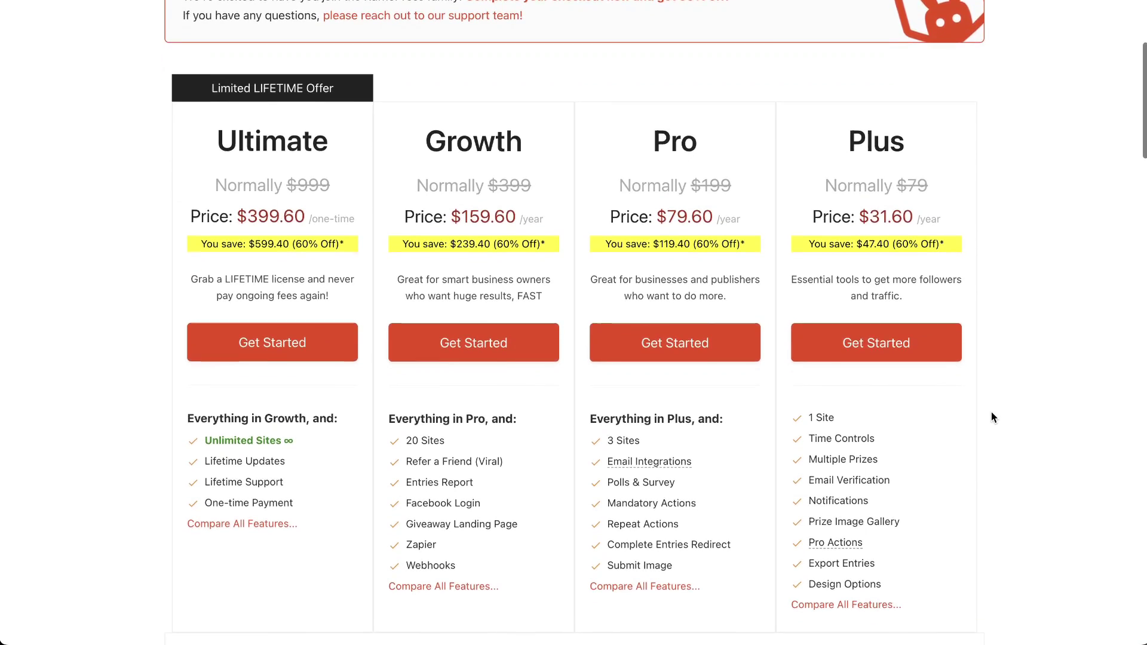
pyautogui.scroll(-1, 990, 412)
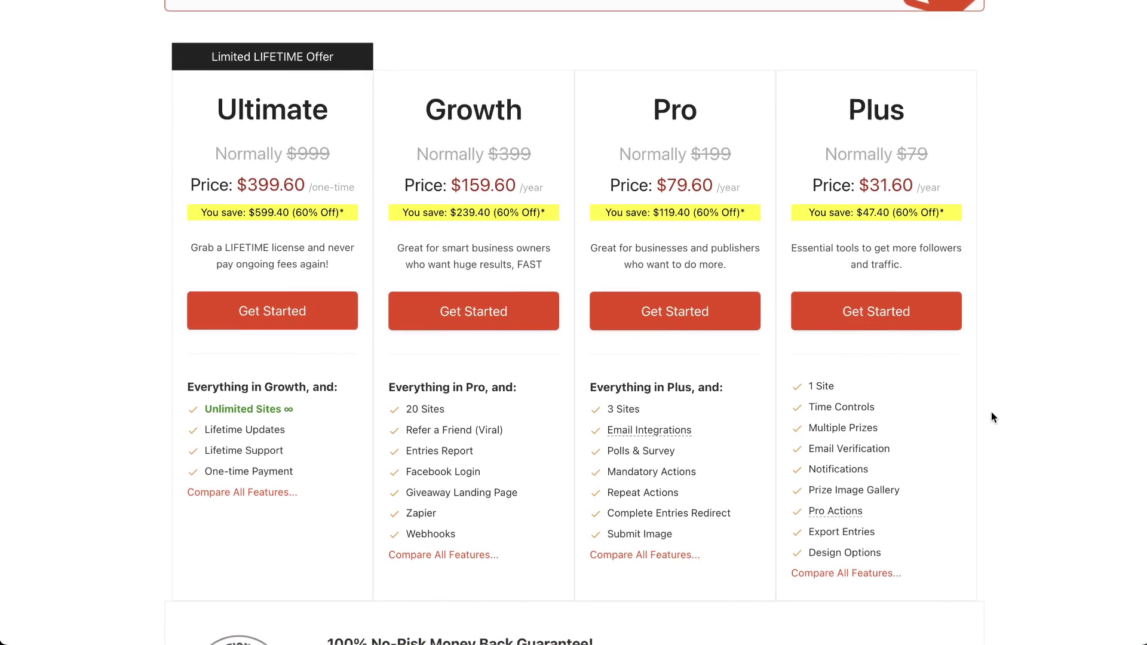
pyautogui.scroll(-1, 991, 413)
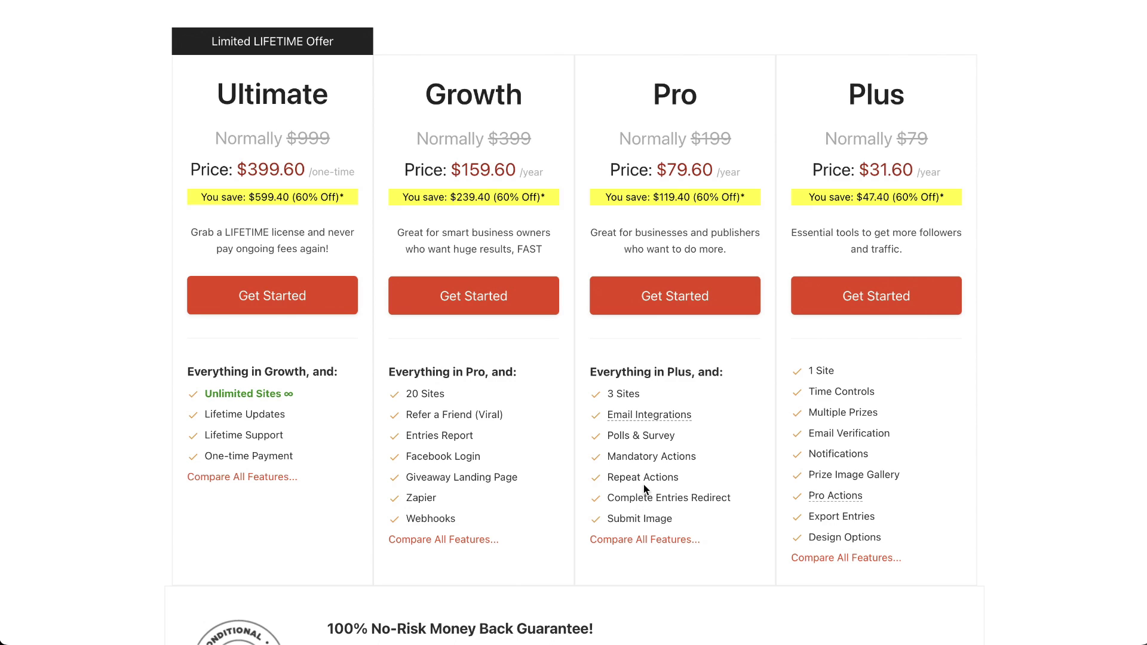
# - Jump to the full feature comparison table and browse it
pyautogui.click(636, 540)
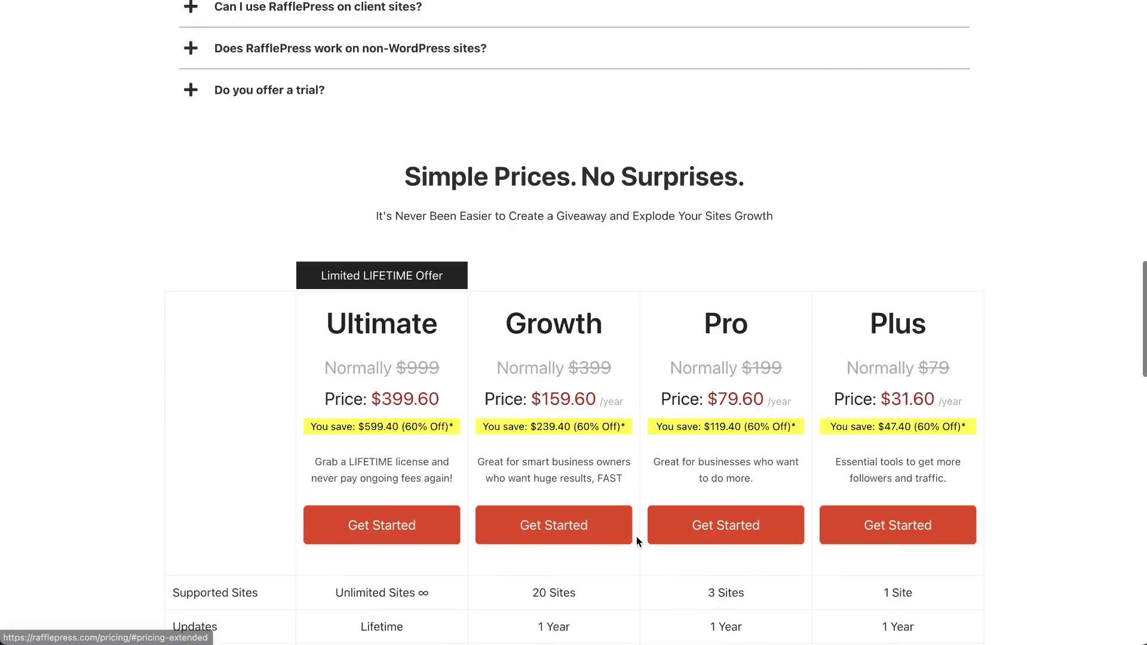
pyautogui.scroll(-9, 537, 425)
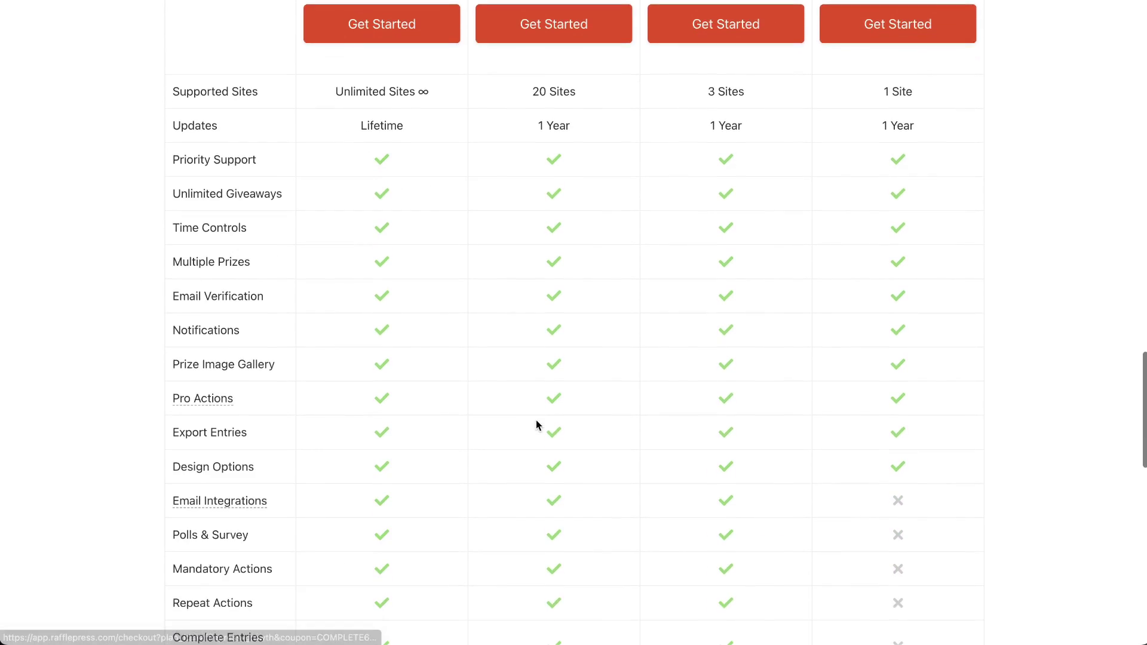
pyautogui.scroll(-5, 537, 425)
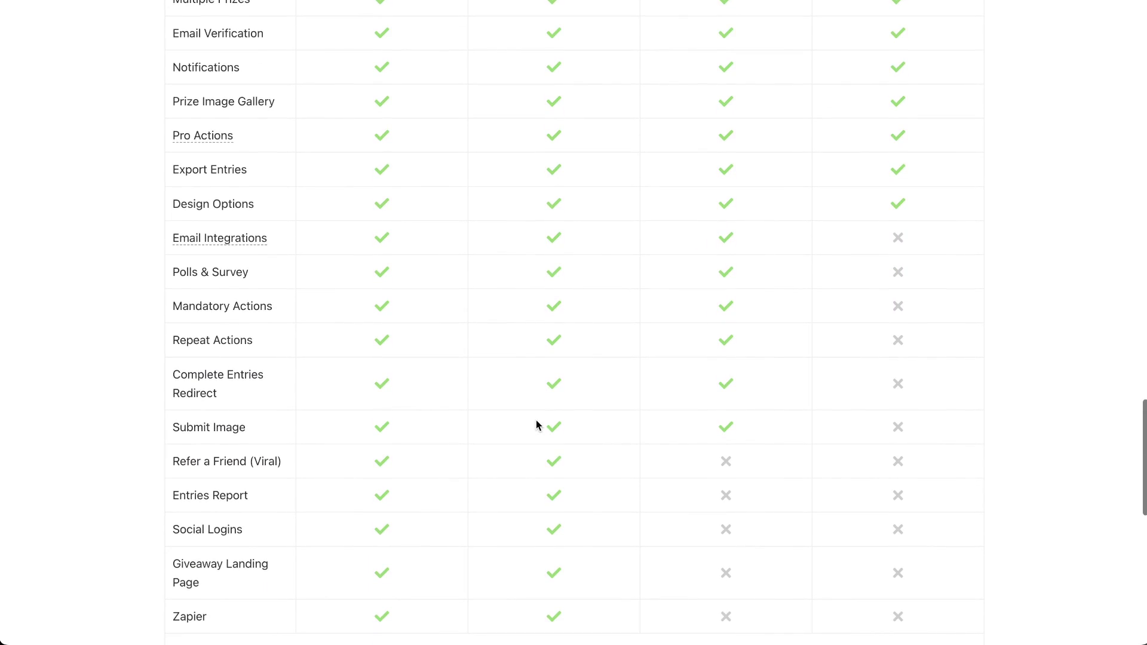
pyautogui.scroll(20, 536, 422)
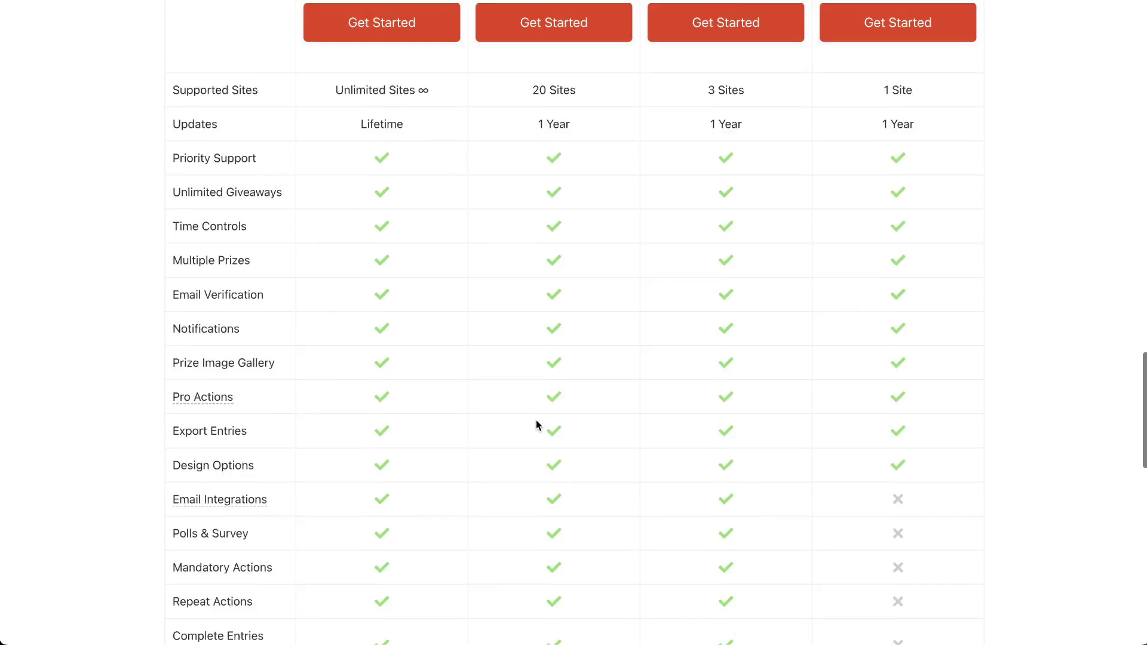
pyautogui.scroll(20, 535, 424)
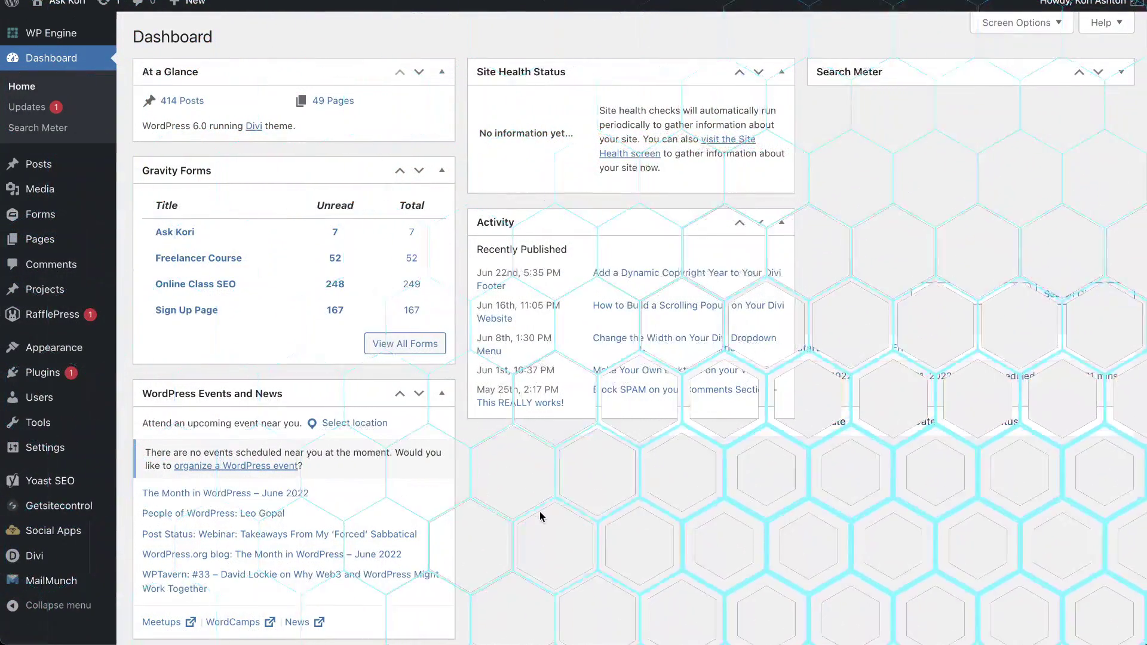
# - Search Plugins > Add New for 'rafflepress'
pyautogui.moveTo(50, 372)
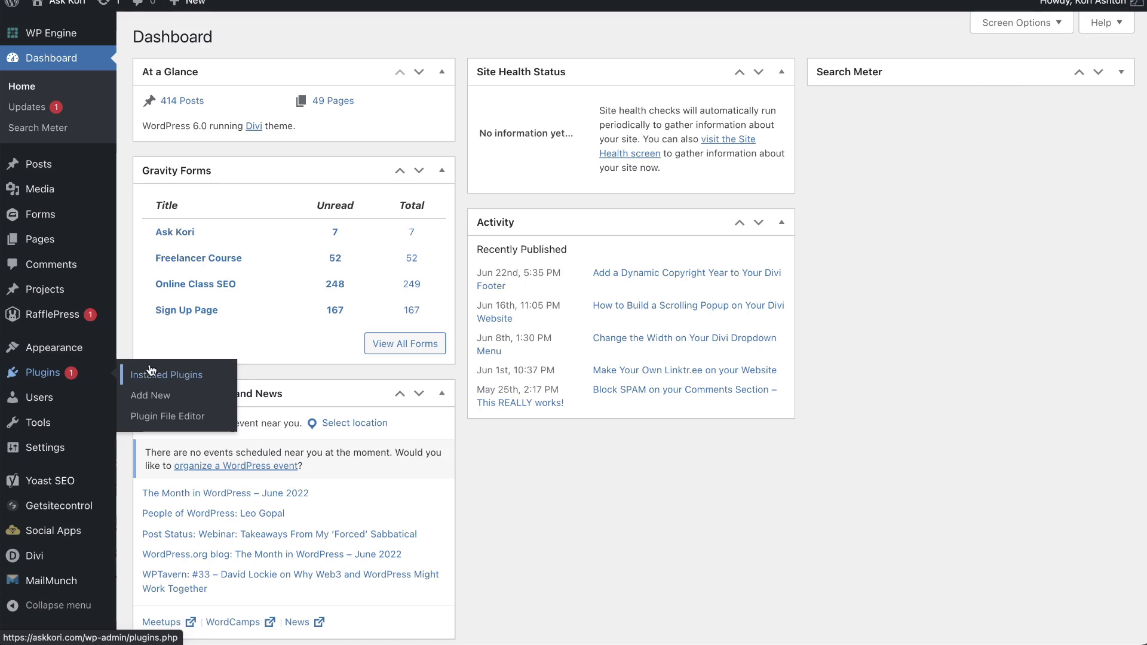
pyautogui.click(180, 402)
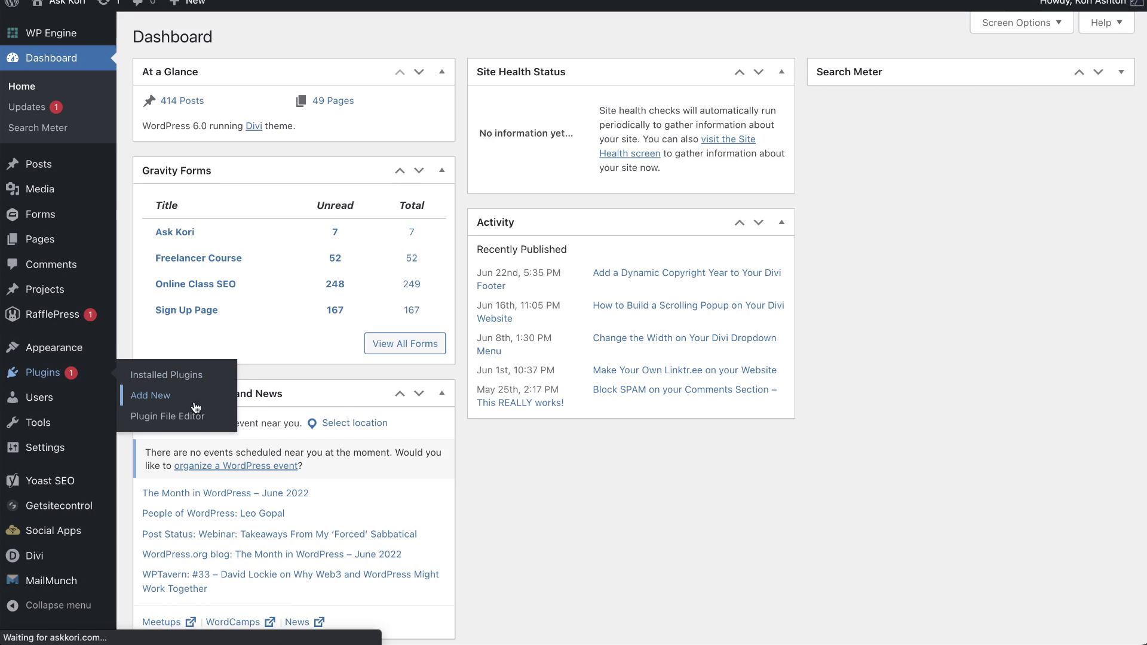
pyautogui.click(955, 78)
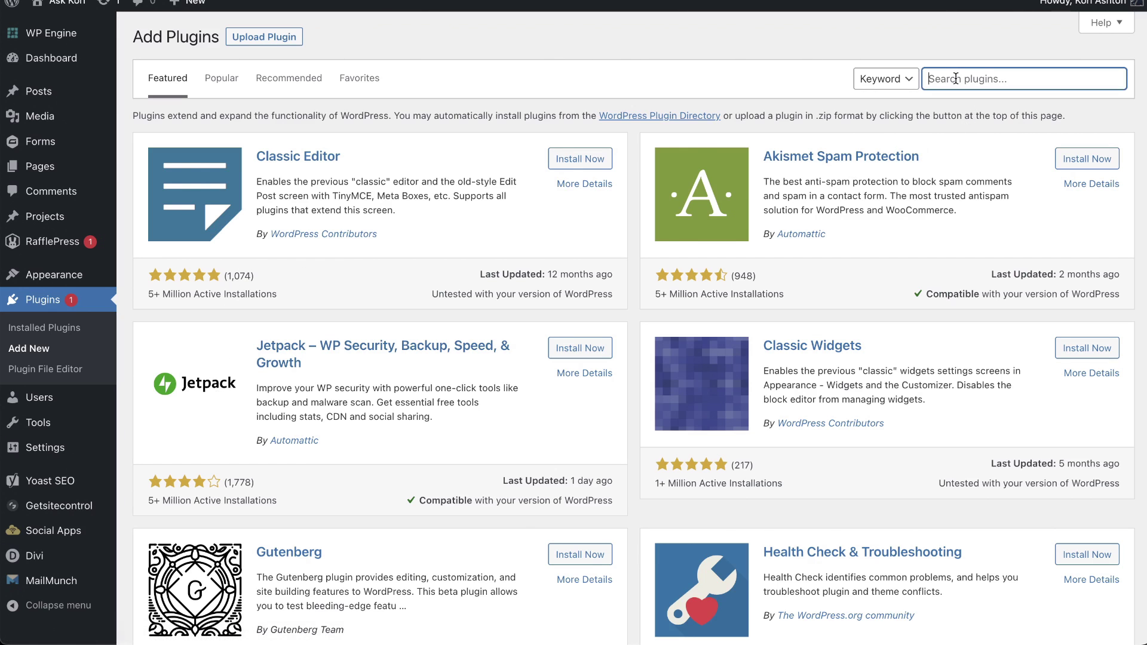
pyautogui.write('rafflepress')
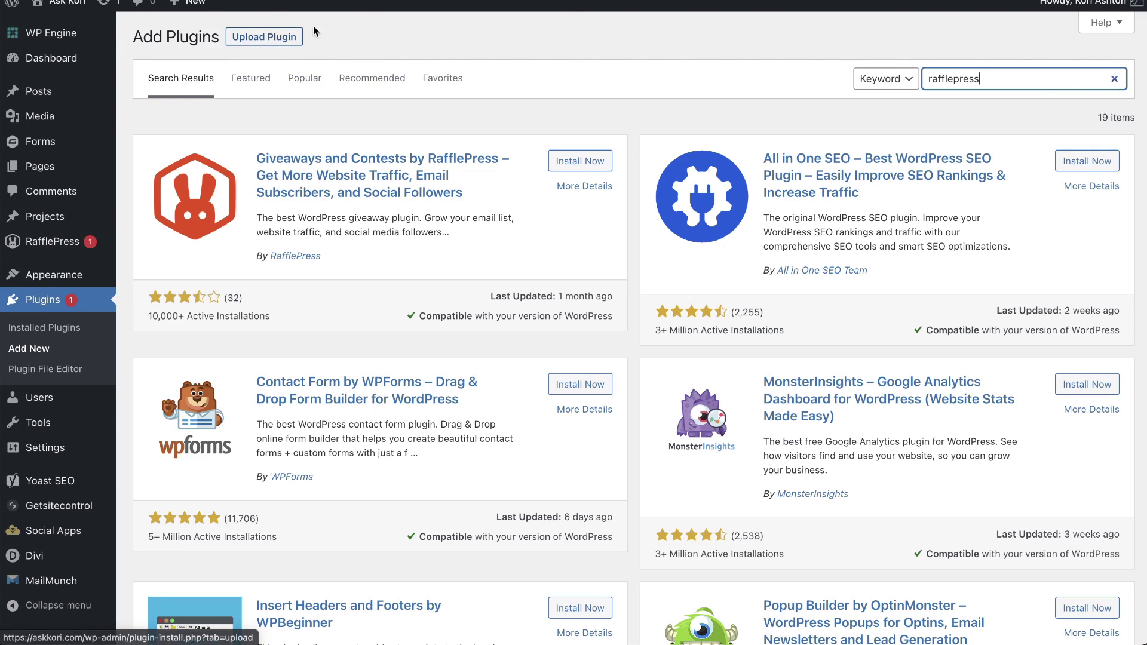
# - Check Installed Plugins for active RafflePress Pro 1.11.0 and reveal its RafflePress admin menu
pyautogui.click(246, 38)
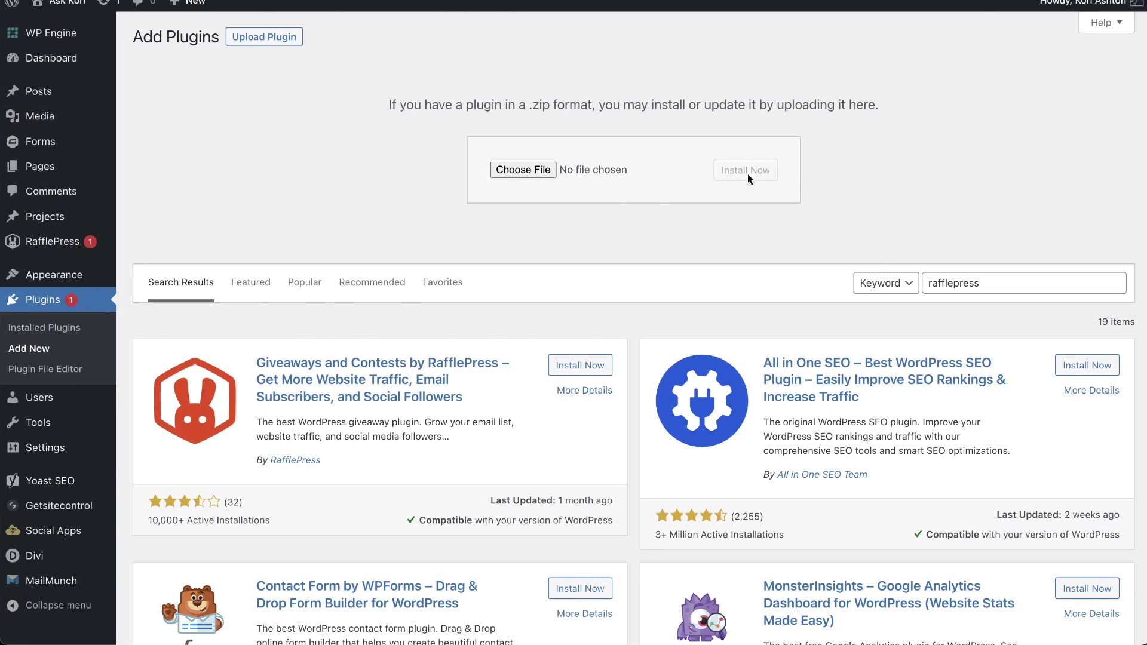
pyautogui.click(48, 329)
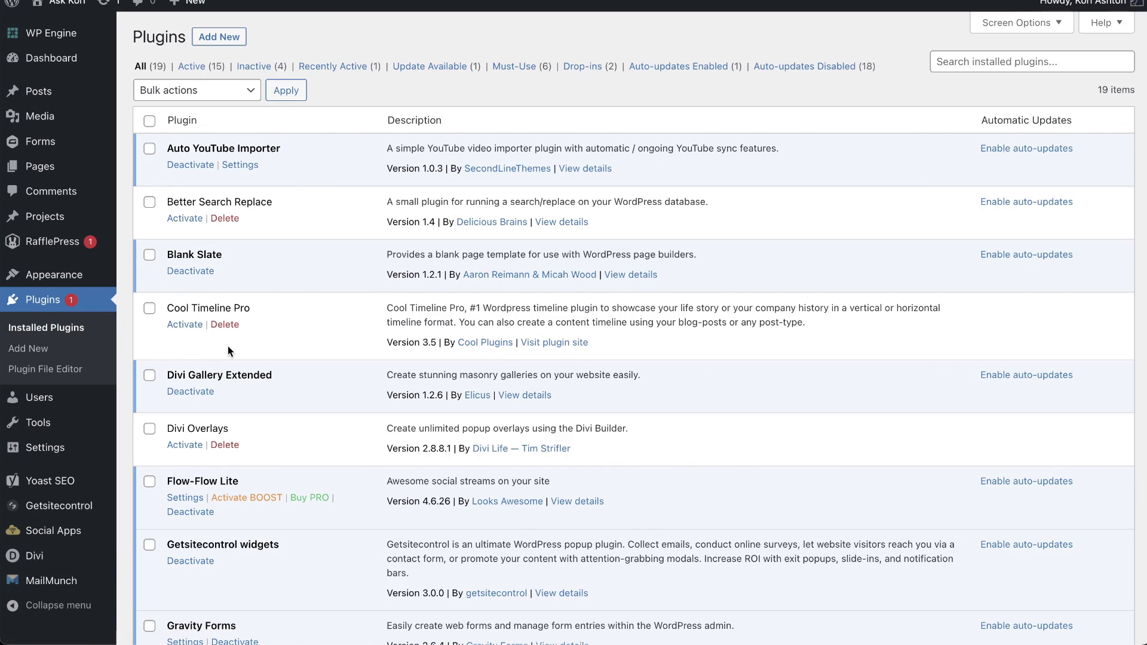
pyautogui.scroll(-2, 342, 436)
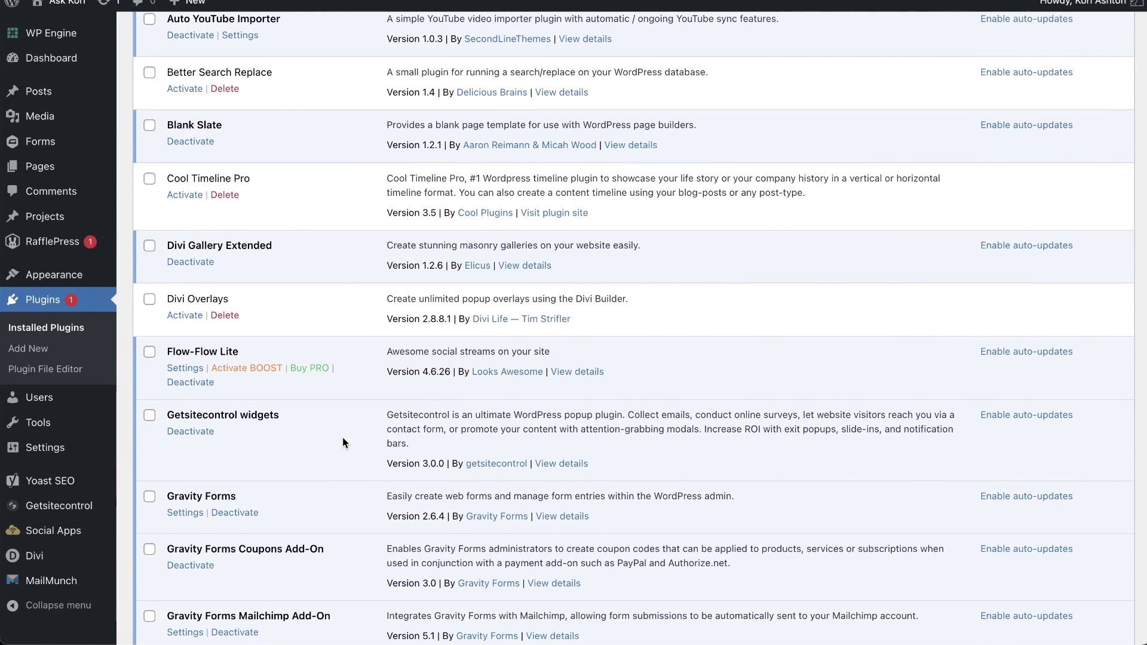
pyautogui.scroll(-10, 342, 436)
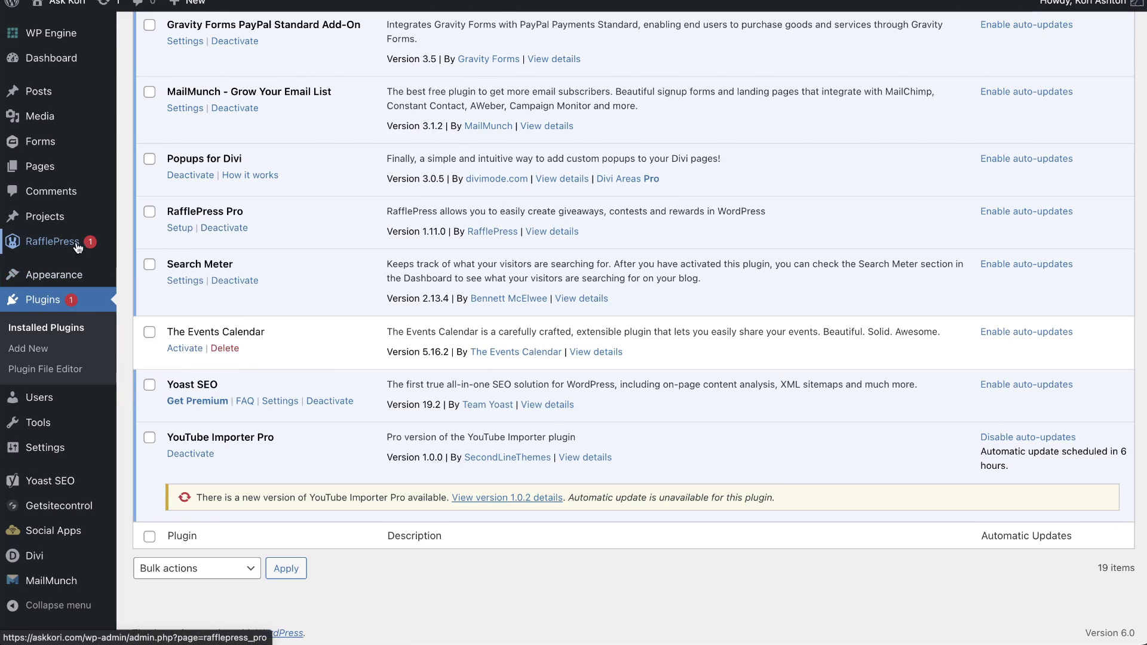
pyautogui.moveTo(4, 247)
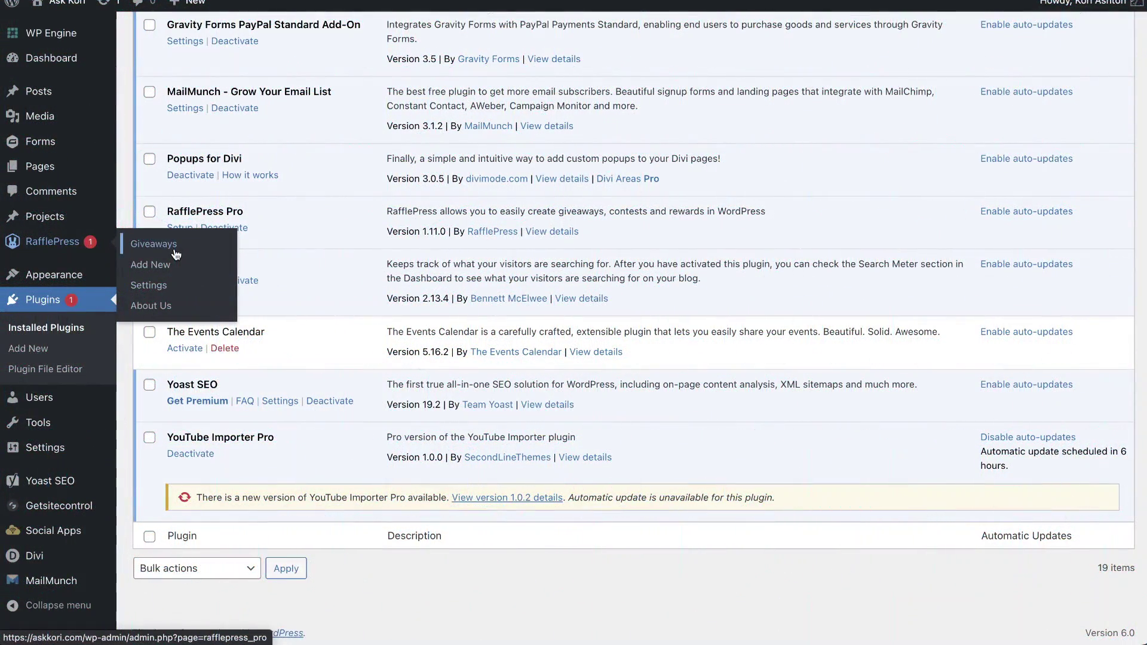
# - On RafflePress Giveaways, close the Independence Day 60% Off sale banner
pyautogui.click(176, 254)
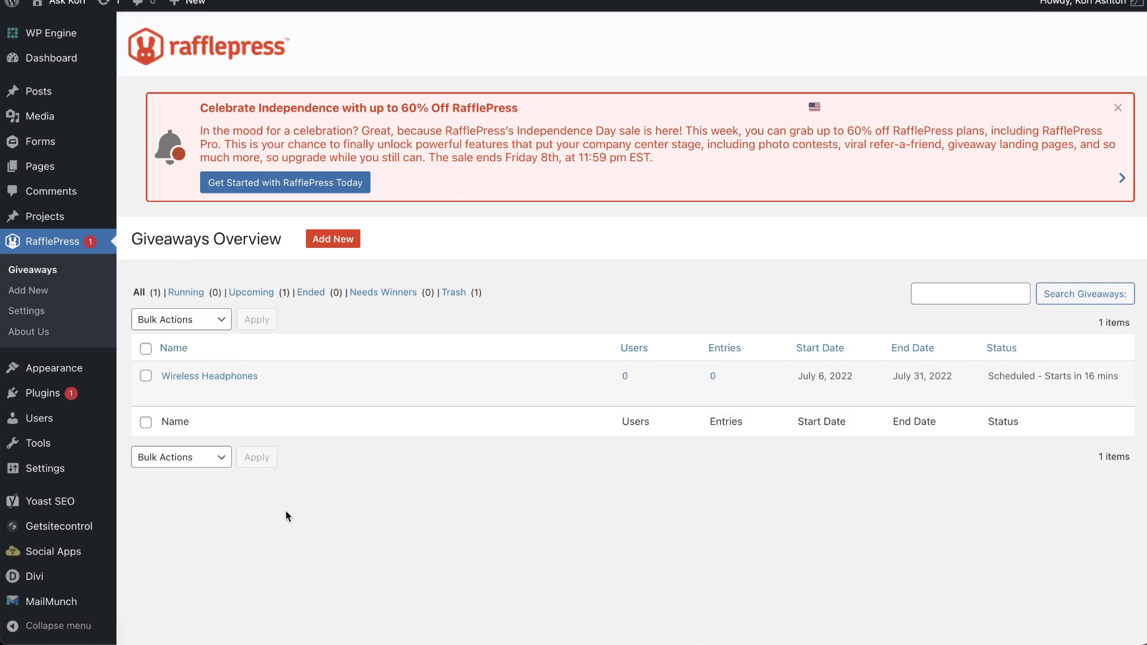
pyautogui.moveTo(177, 384)
pyautogui.moveTo(402, 108); pyautogui.dragTo(542, 105)
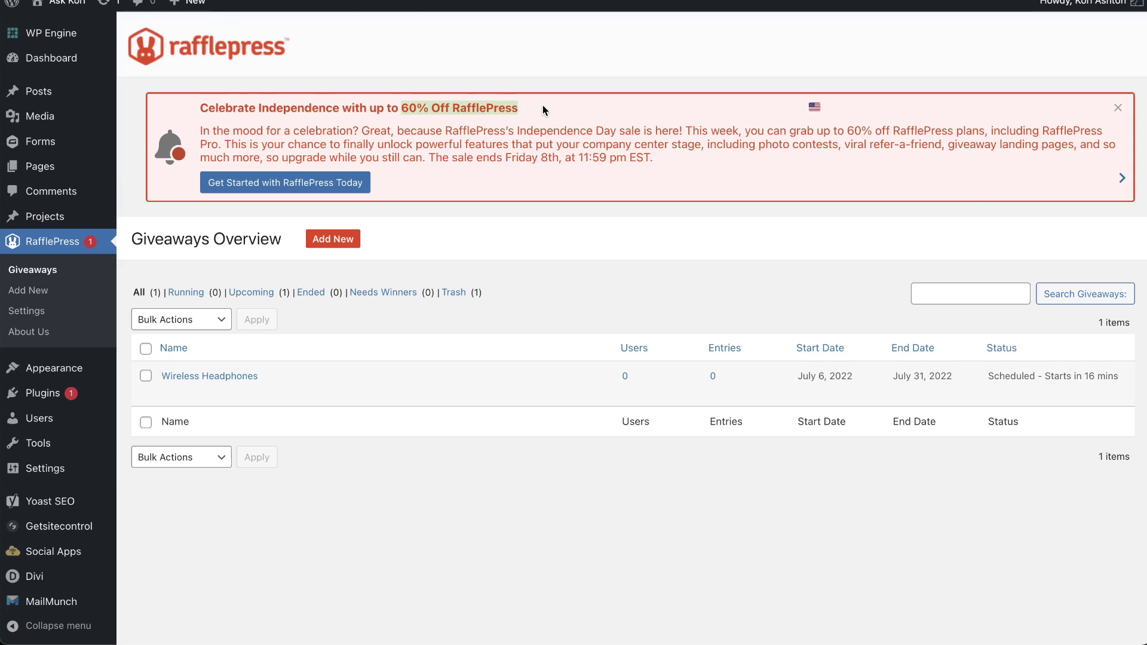
pyautogui.click(687, 122)
pyautogui.click(1118, 107)
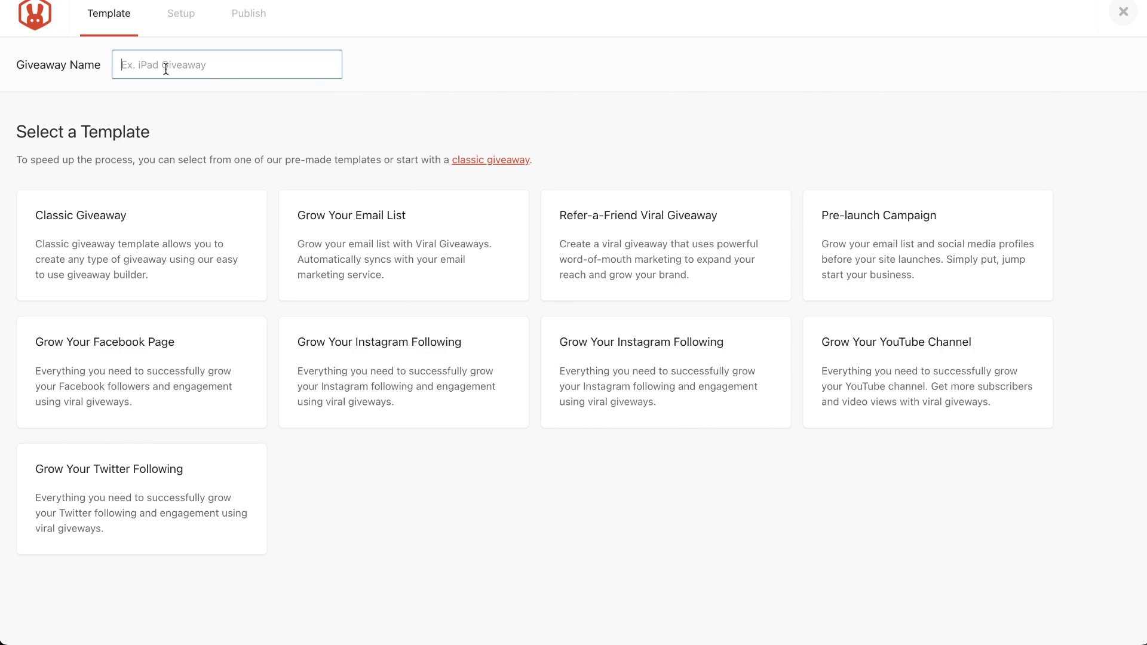
# - Name the giveaway 'iPad Giveaway' and base it on the Classic Giveaway template
pyautogui.write('iPad Giveway')
pyautogui.press('BackSpace')
pyautogui.press('BackSpace')
pyautogui.press('BackSpace')
pyautogui.write('a')
pyautogui.click(217, 124)
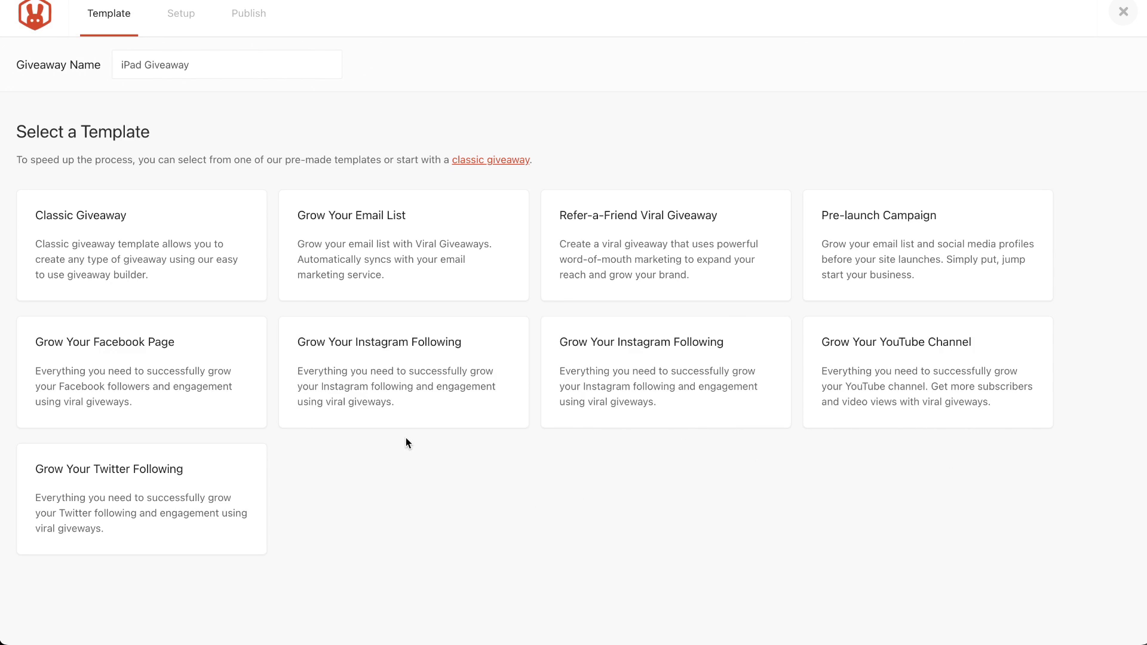
pyautogui.moveTo(217, 415)
pyautogui.moveTo(903, 412)
pyautogui.click(158, 230)
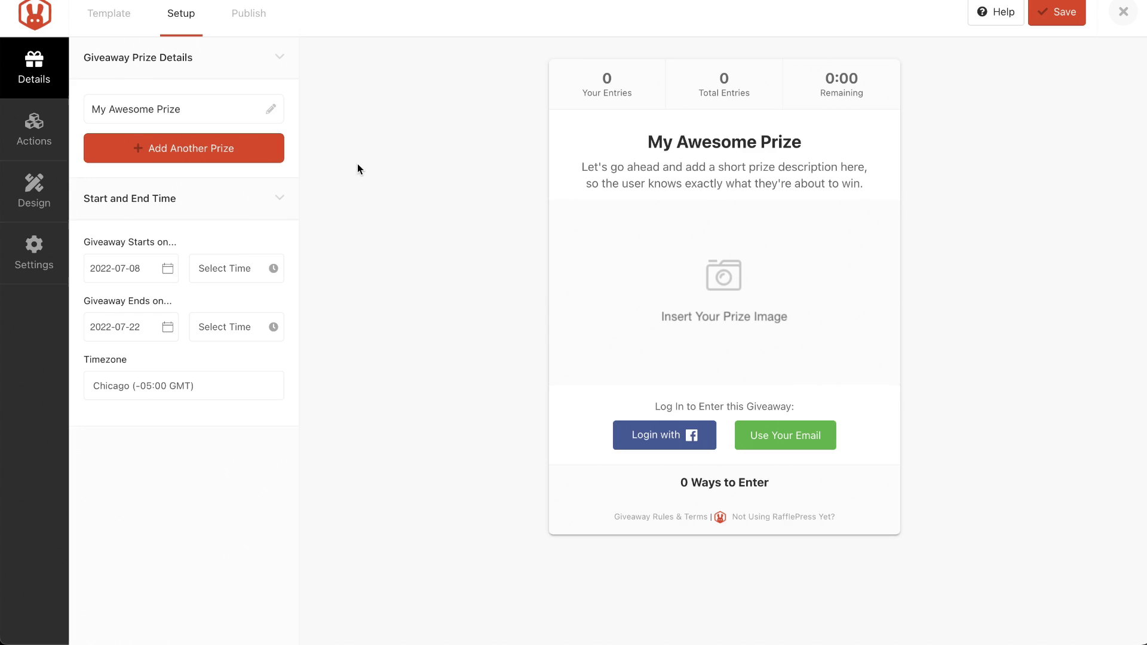
# - Replace the My Awesome Prize name with 'iPad Giveaway' and append 'Shipping is not included' to its description
pyautogui.click(218, 115)
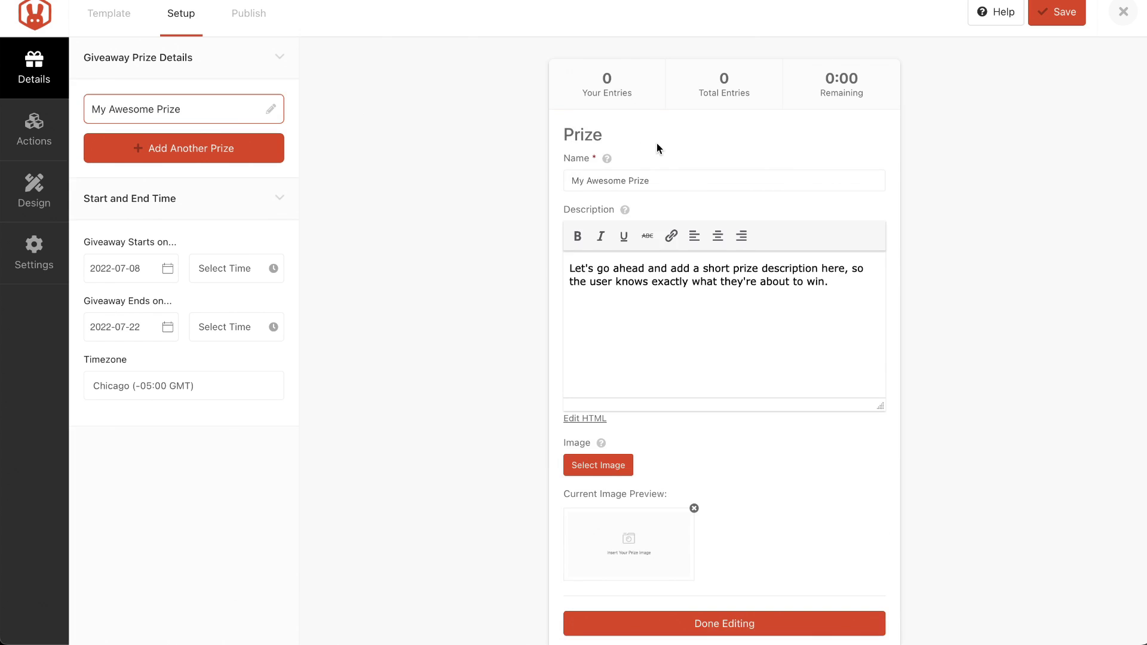
pyautogui.tripleClick(668, 178)
pyautogui.write('iPad Giveaway')
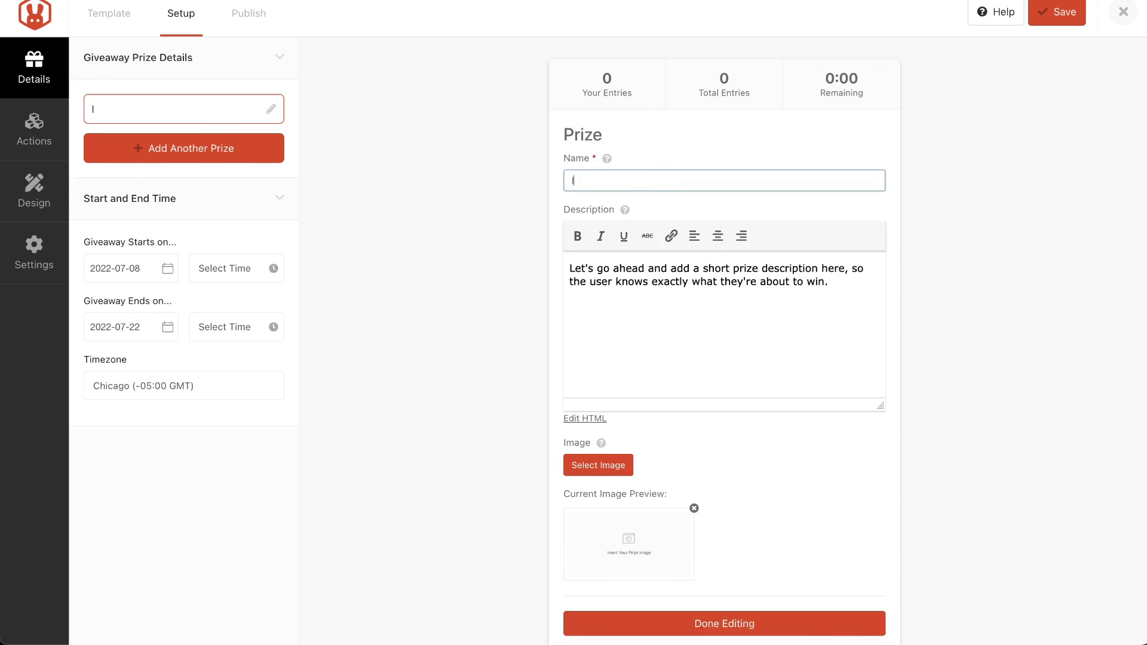
pyautogui.tripleClick(751, 278)
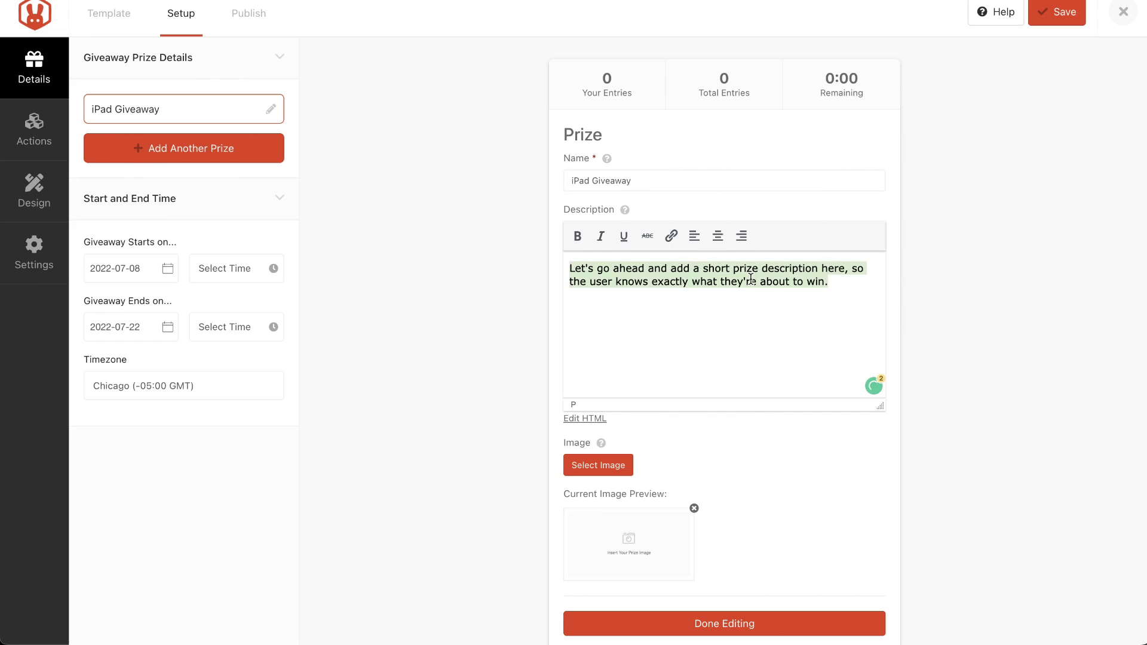
pyautogui.click(782, 304)
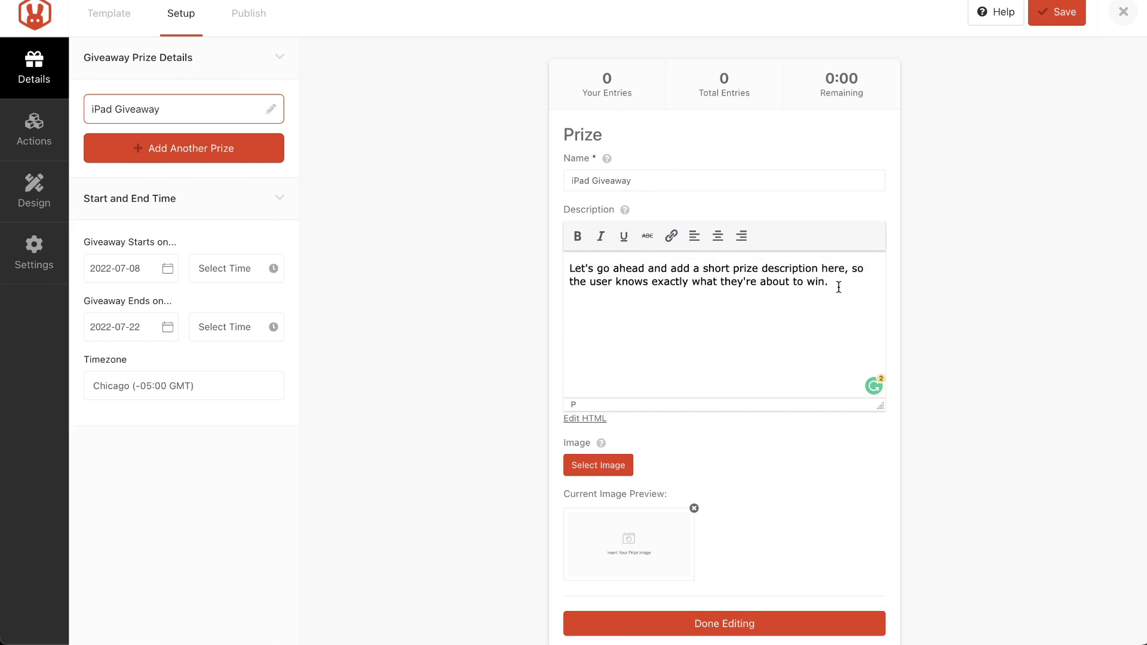
pyautogui.write('Shipping is not included.')
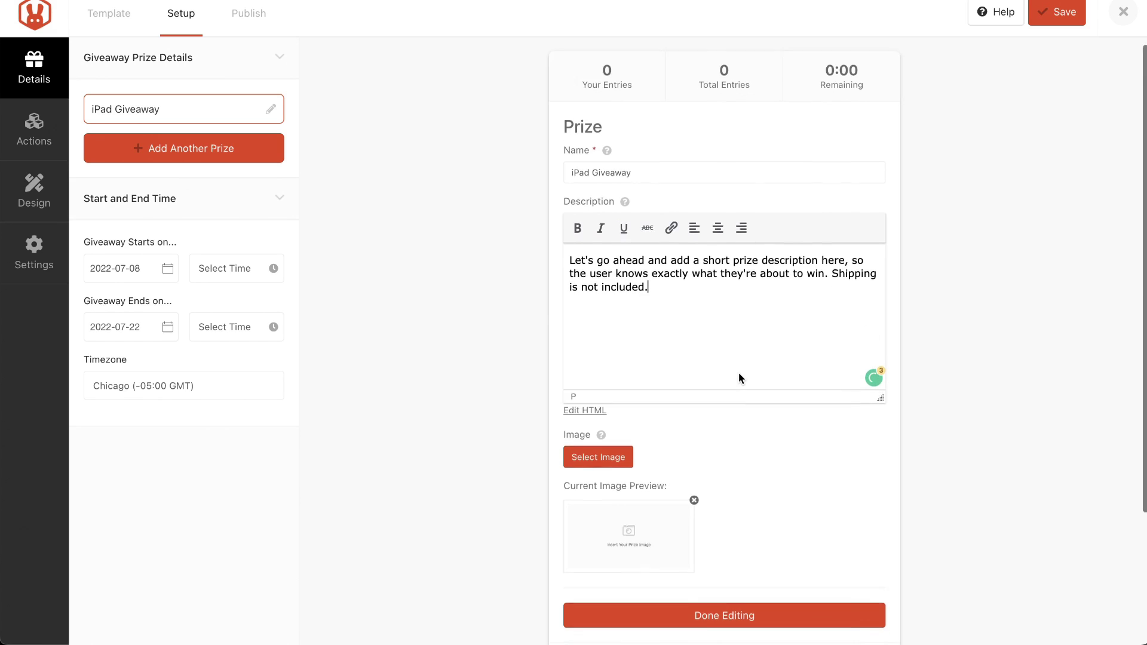
pyautogui.scroll(-3, 737, 377)
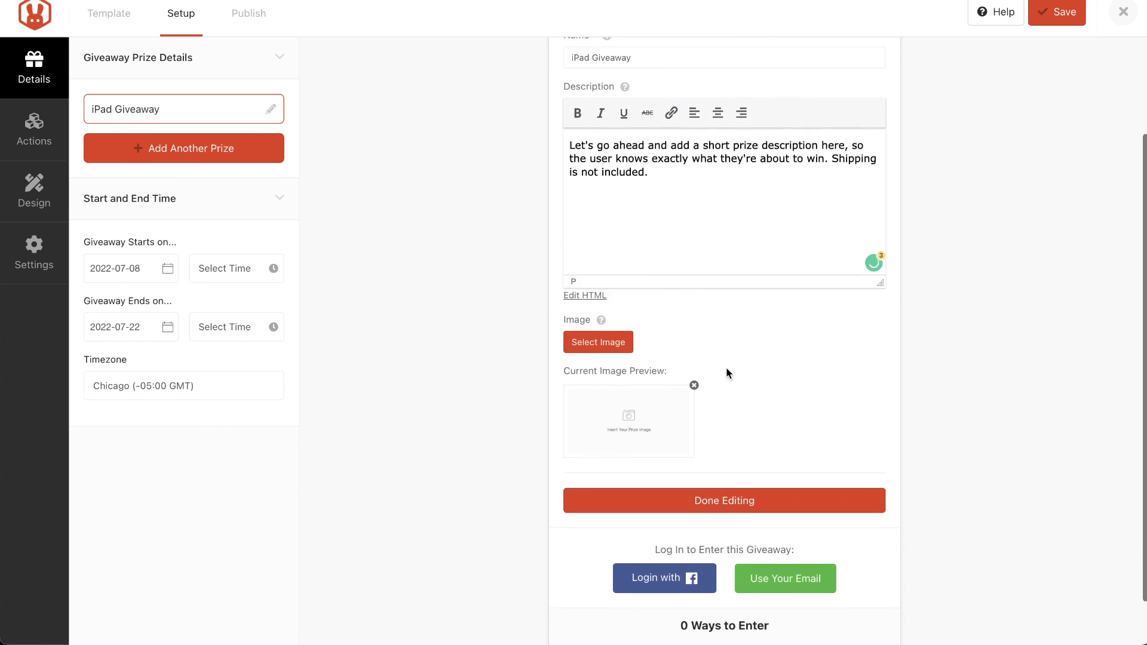
# - Pick the JBL earbuds box from the Media Library as the prize picture
pyautogui.click(598, 342)
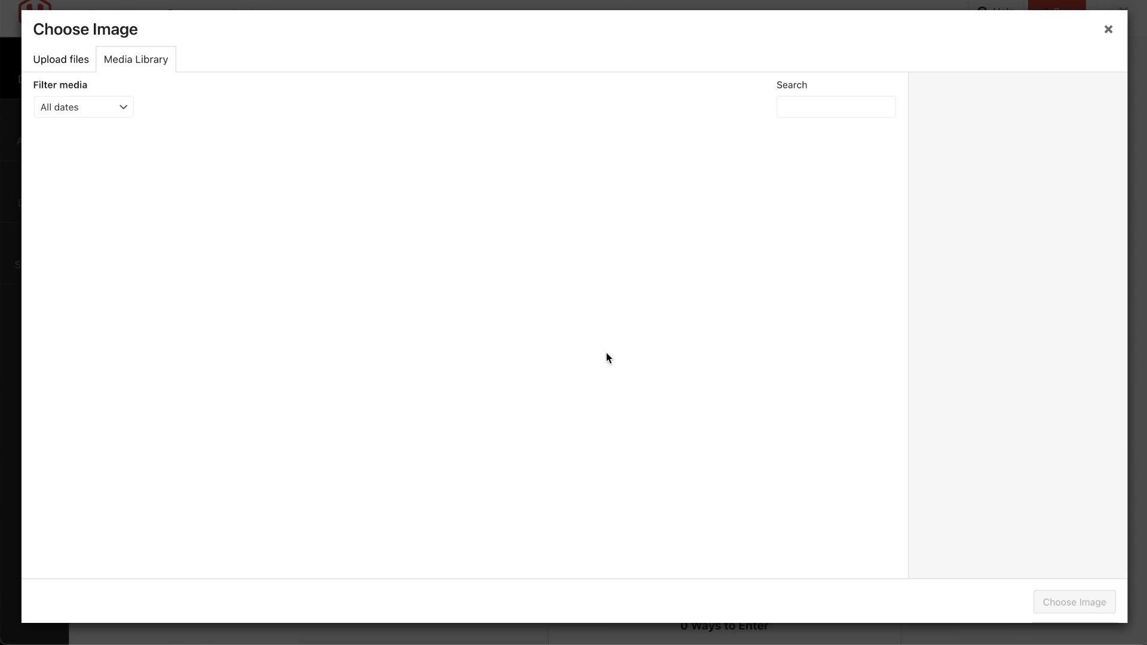
pyautogui.click(378, 201)
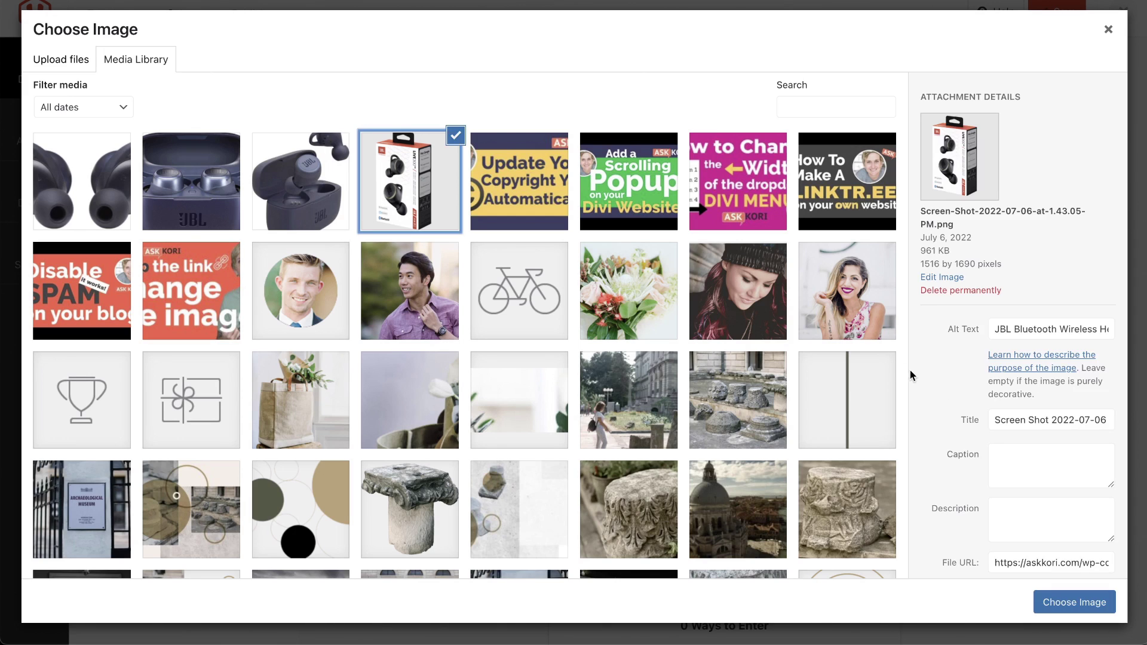
pyautogui.scroll(-3, 970, 502)
pyautogui.click(1065, 604)
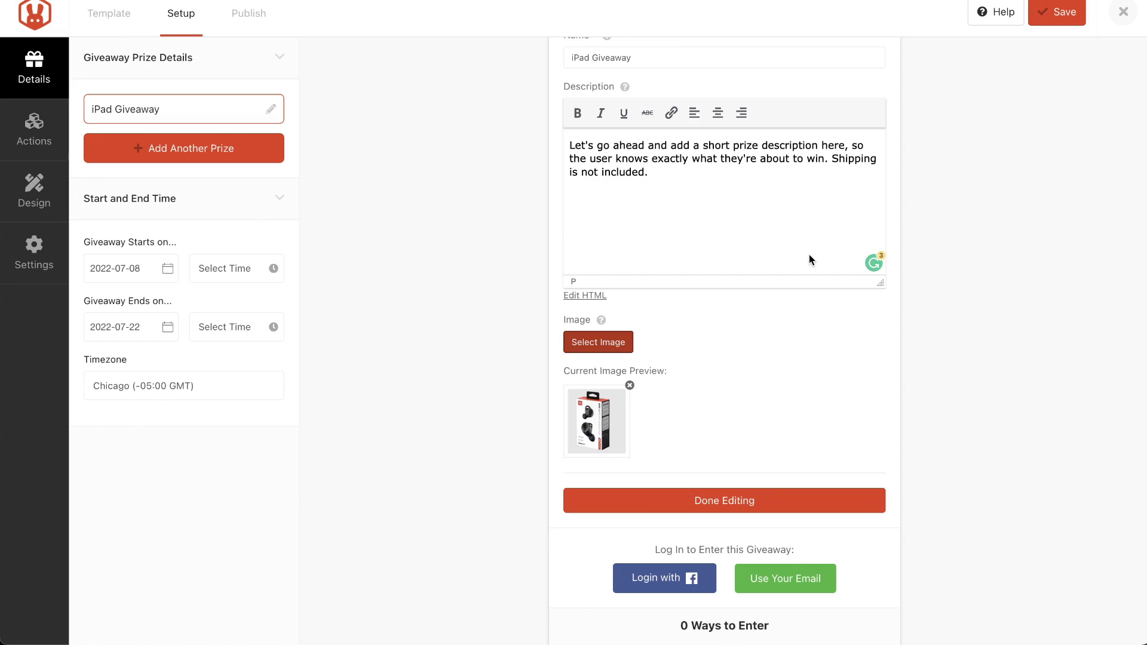
pyautogui.scroll(-1, 701, 425)
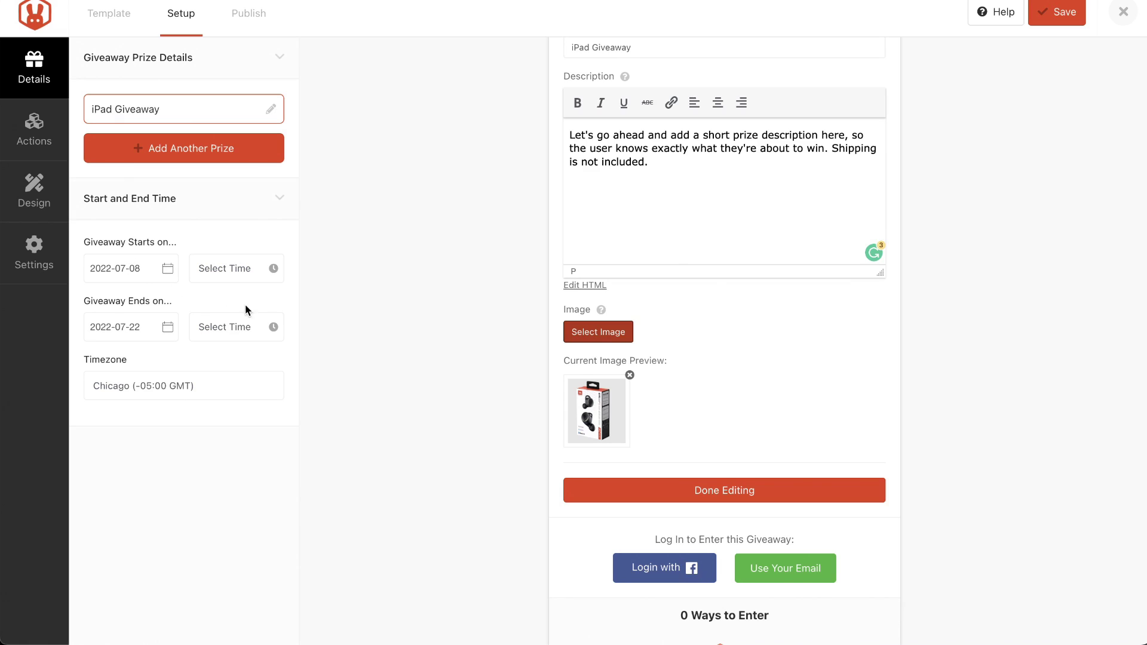
# - Set the start to July 8, 2022, 12:00 P.M. and the end to July 23, 2022, 12:00 P.M
pyautogui.click(132, 267)
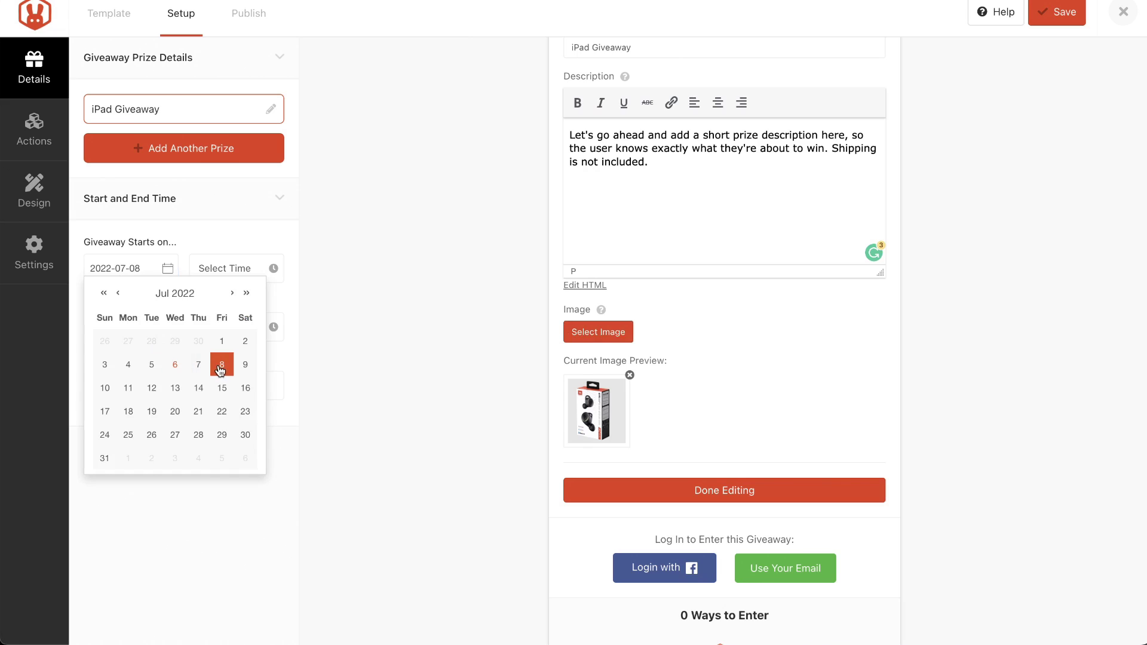
pyautogui.click(221, 369)
pyautogui.click(230, 270)
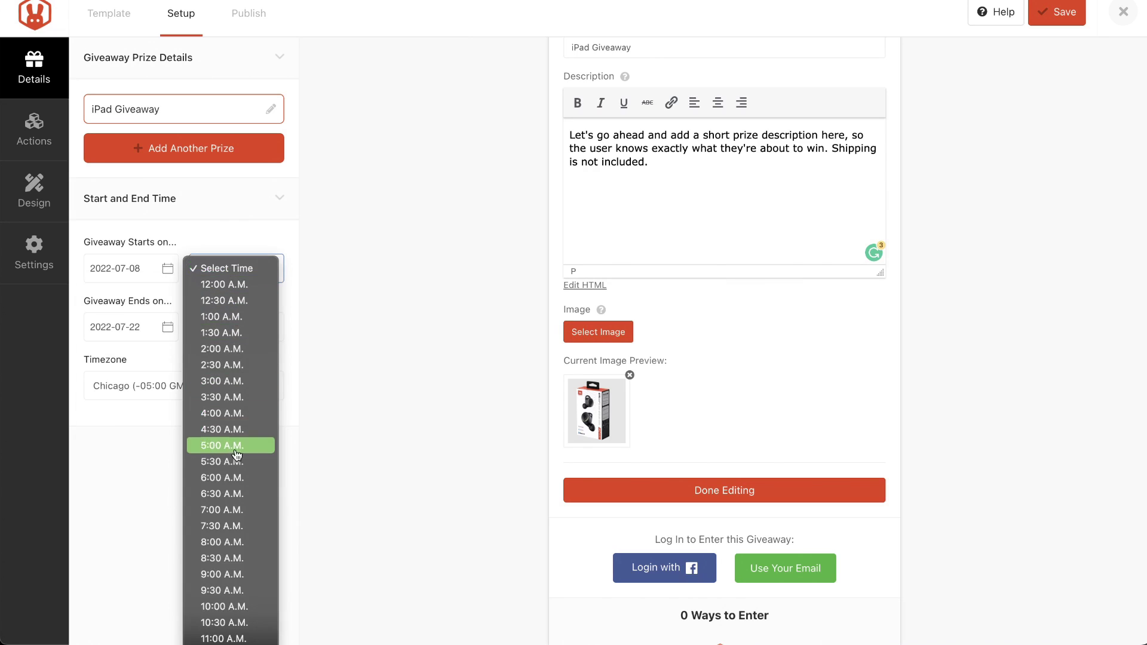
pyautogui.click(222, 638)
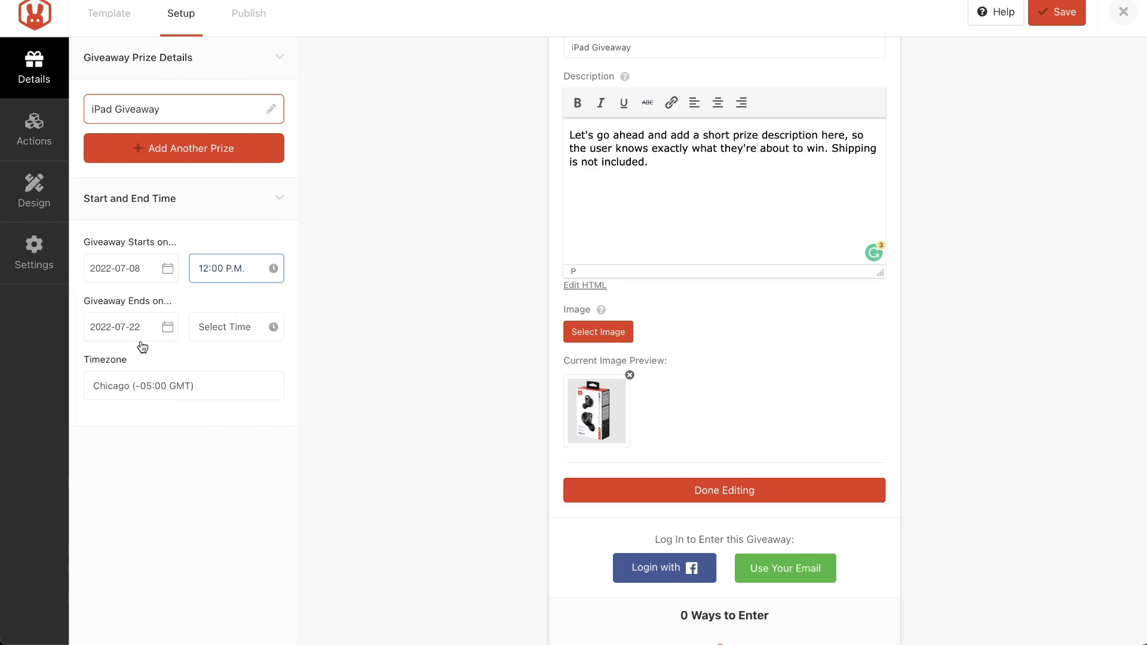
pyautogui.click(167, 327)
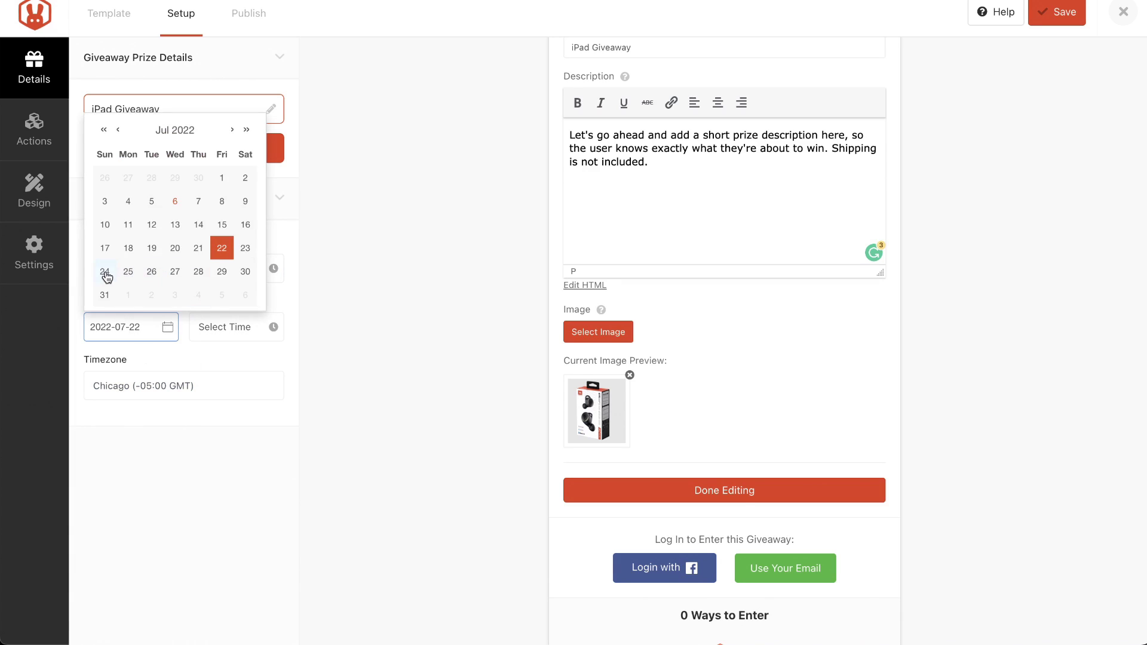
pyautogui.click(247, 249)
pyautogui.click(218, 338)
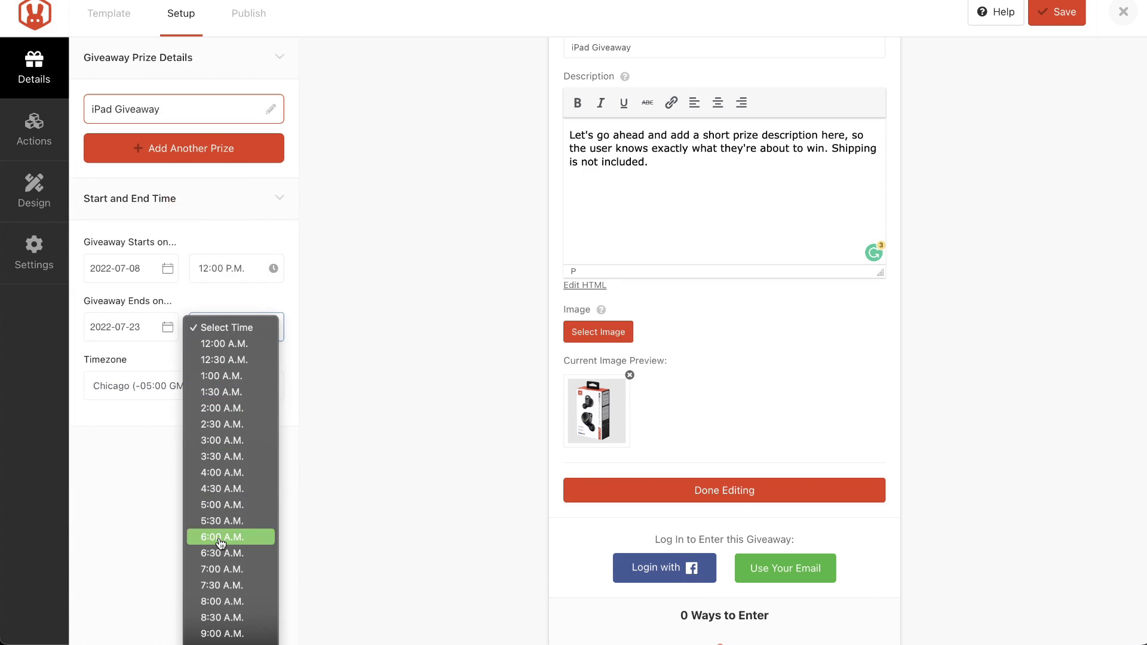
pyautogui.click(234, 406)
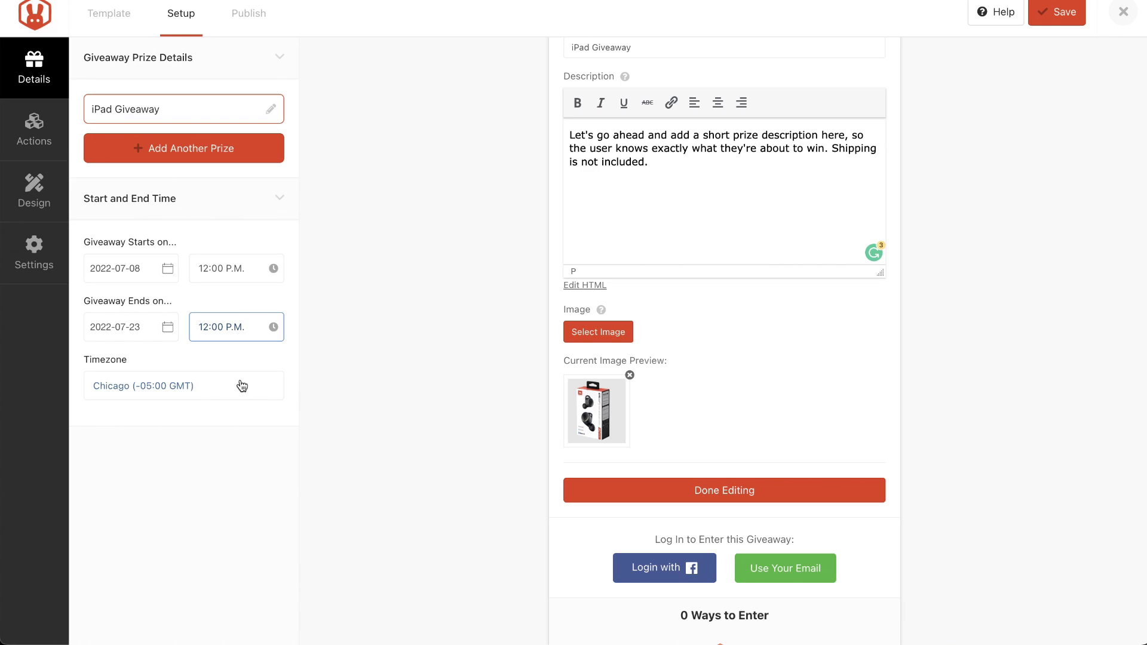
# - Add a Visit us on Facebook entry action
pyautogui.click(35, 142)
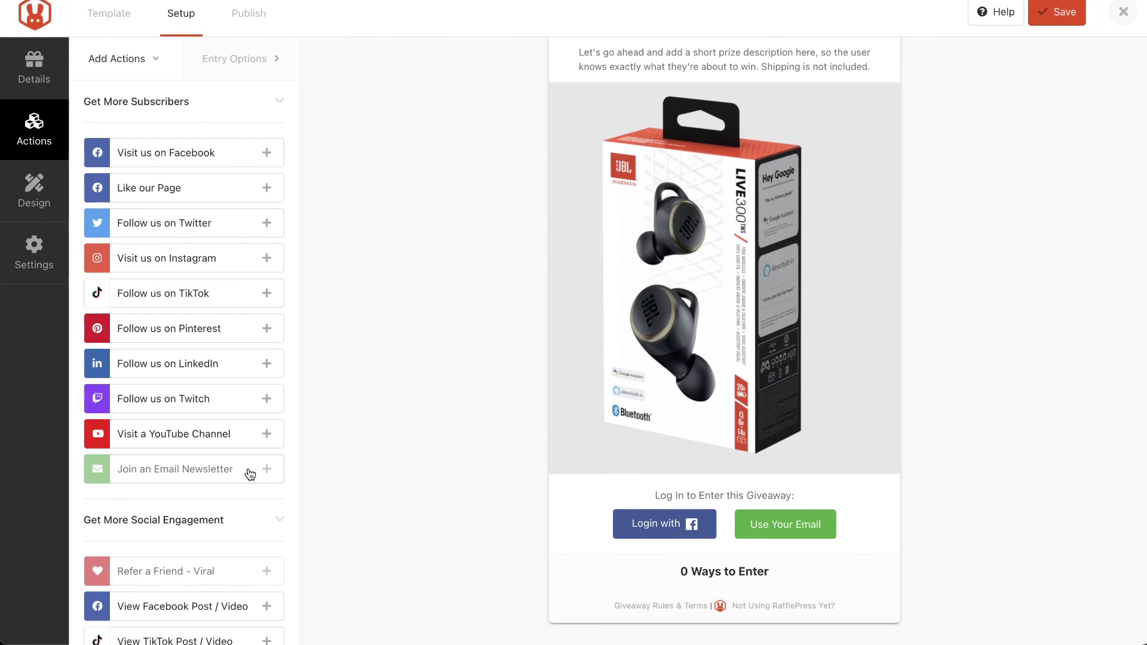
pyautogui.click(267, 154)
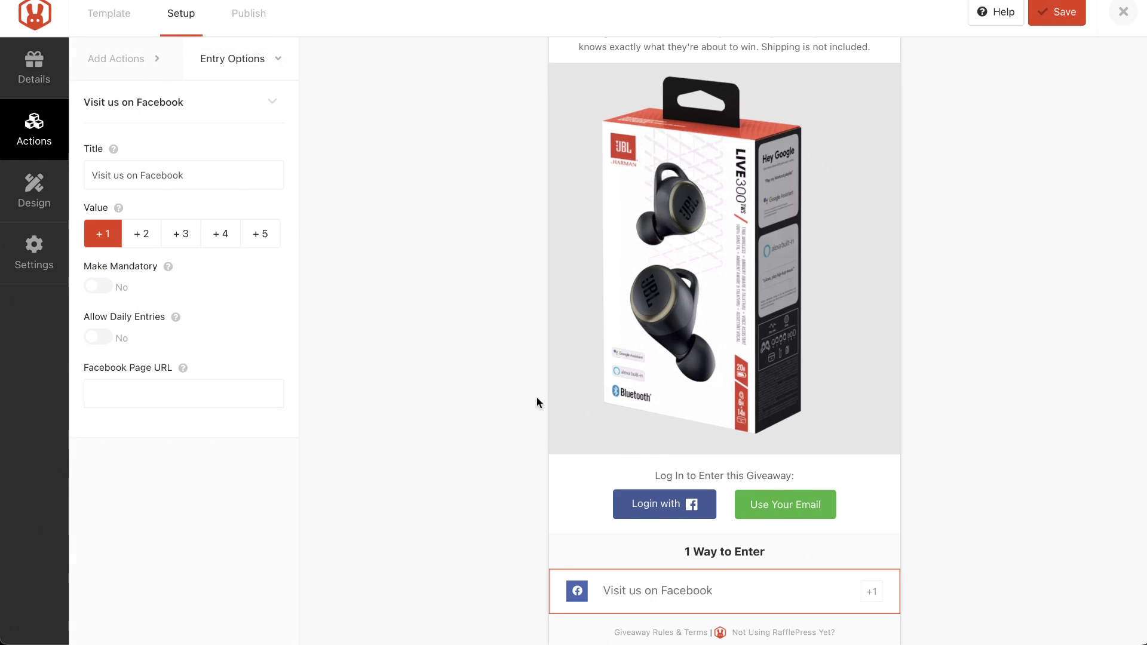
pyautogui.scroll(-1, 540, 433)
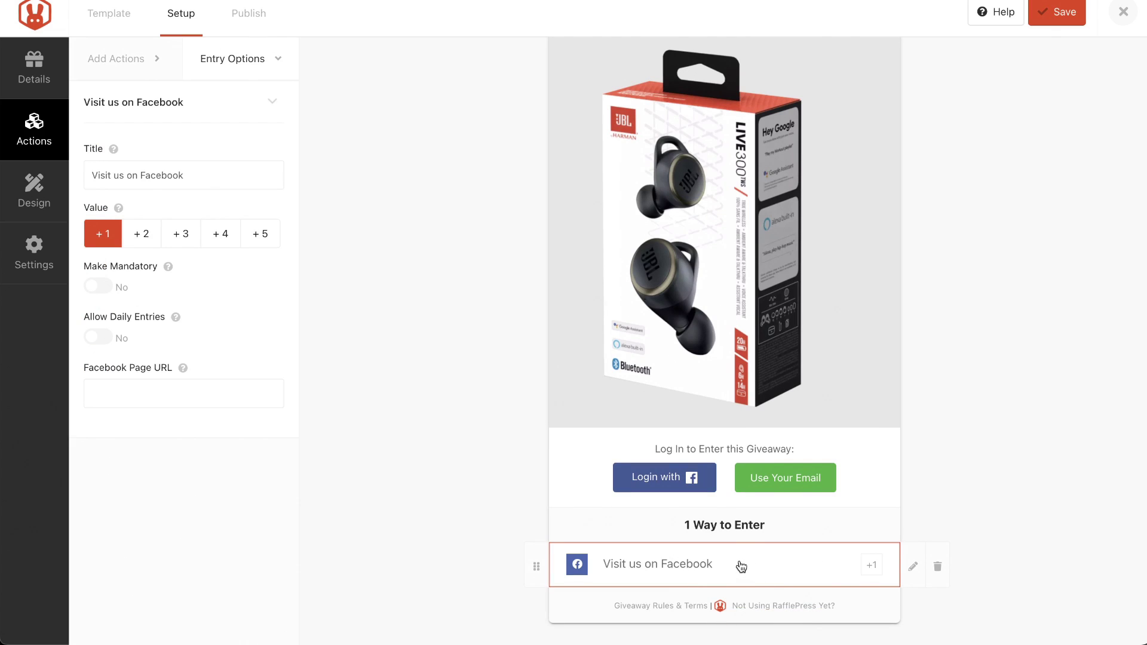
pyautogui.scroll(1, 700, 260)
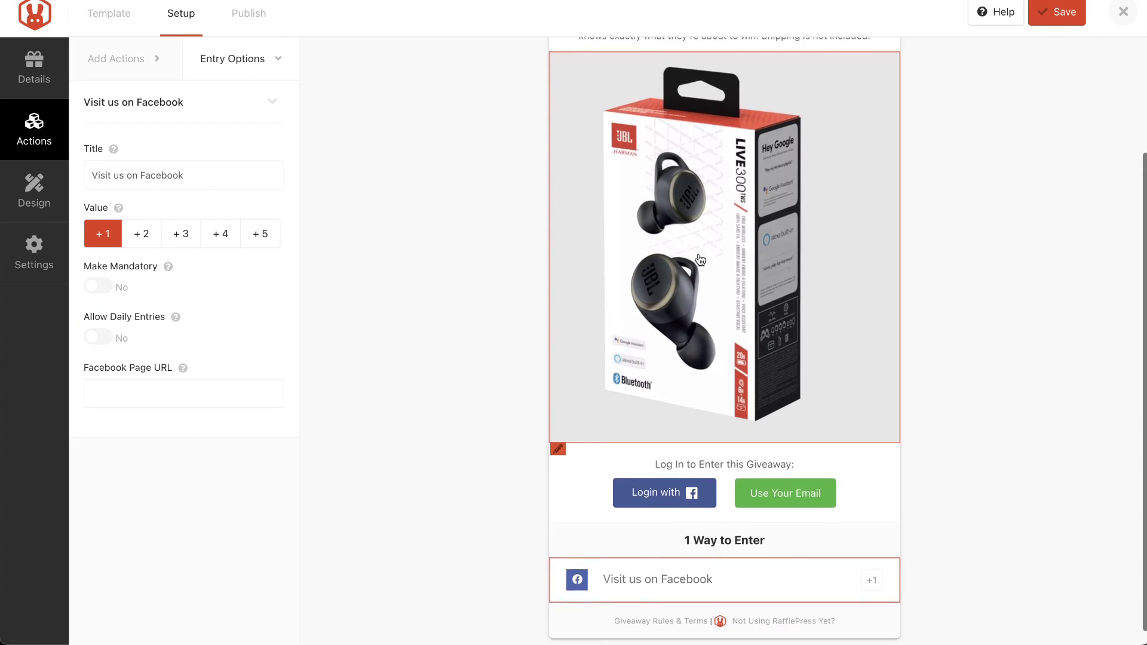
pyautogui.scroll(5, 700, 260)
pyautogui.scroll(-5, 700, 260)
pyautogui.moveTo(167, 268)
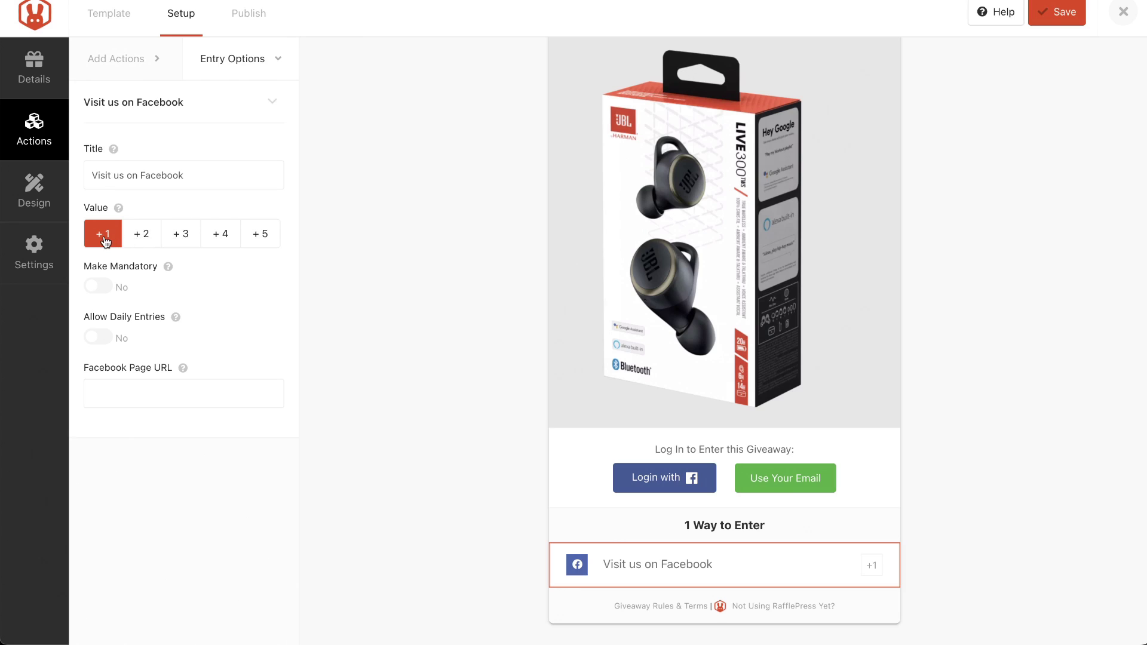
# - Try Facebook entry values +2, +3, +4 and +2, settle on +1, and list the entry actions
pyautogui.click(145, 240)
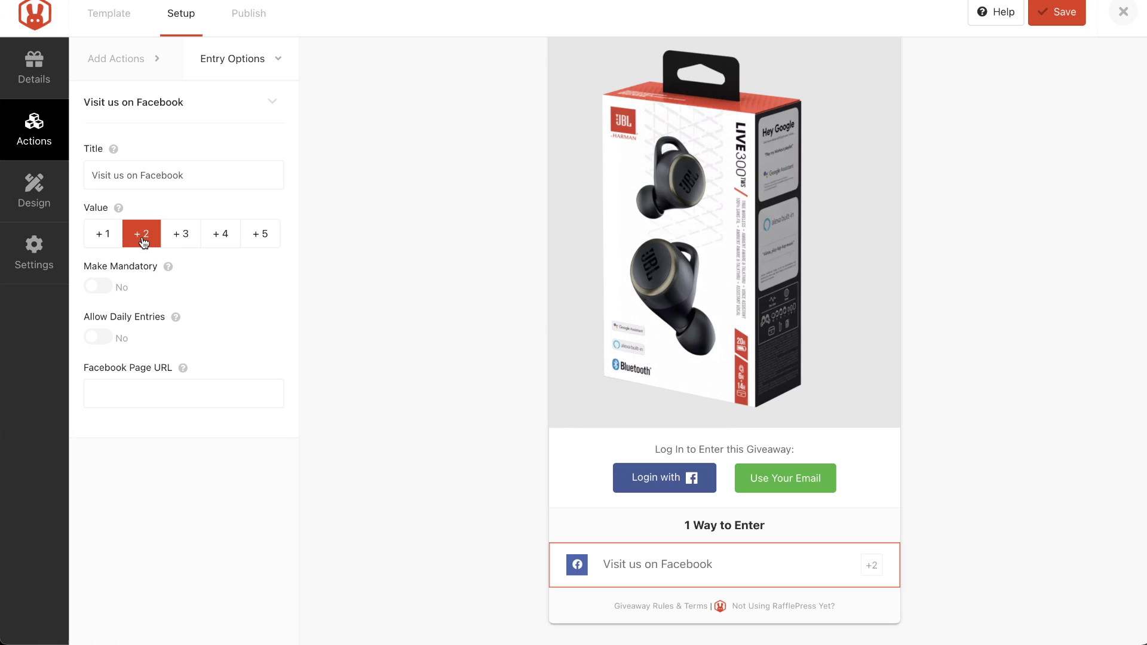
pyautogui.click(178, 242)
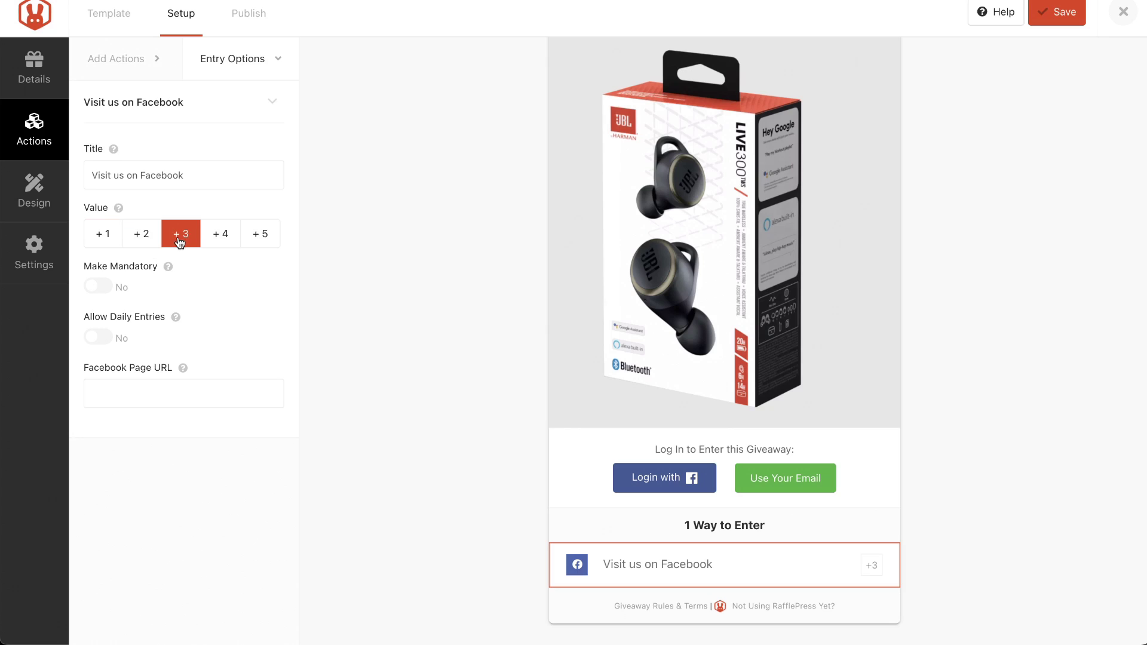
pyautogui.click(226, 243)
pyautogui.click(137, 240)
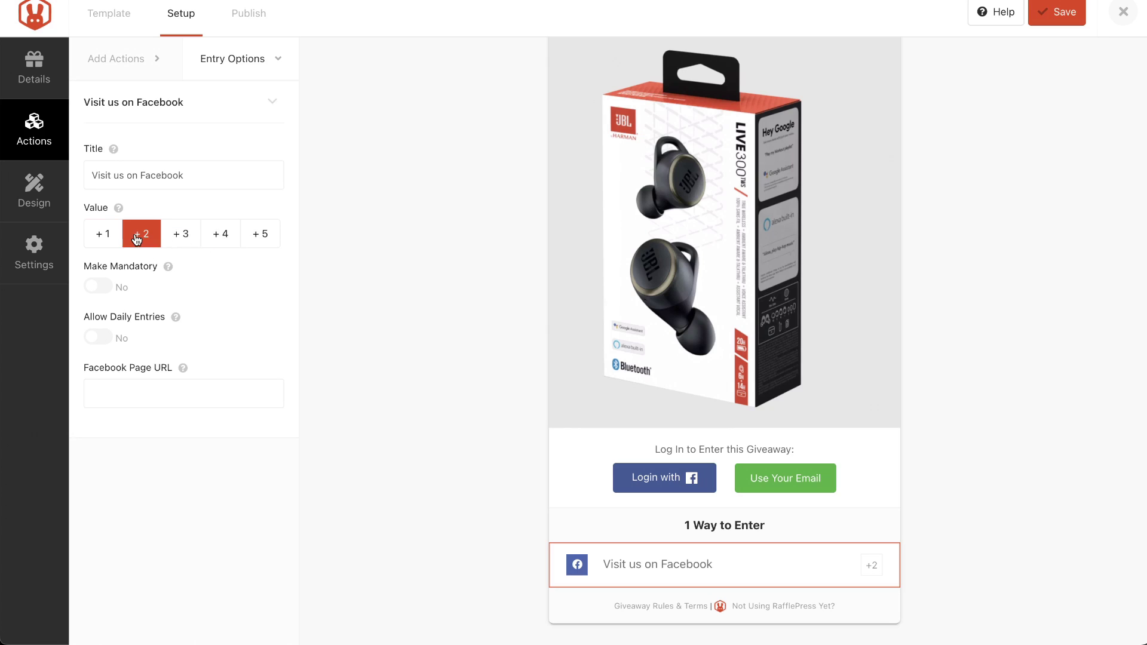
pyautogui.click(92, 241)
pyautogui.click(117, 56)
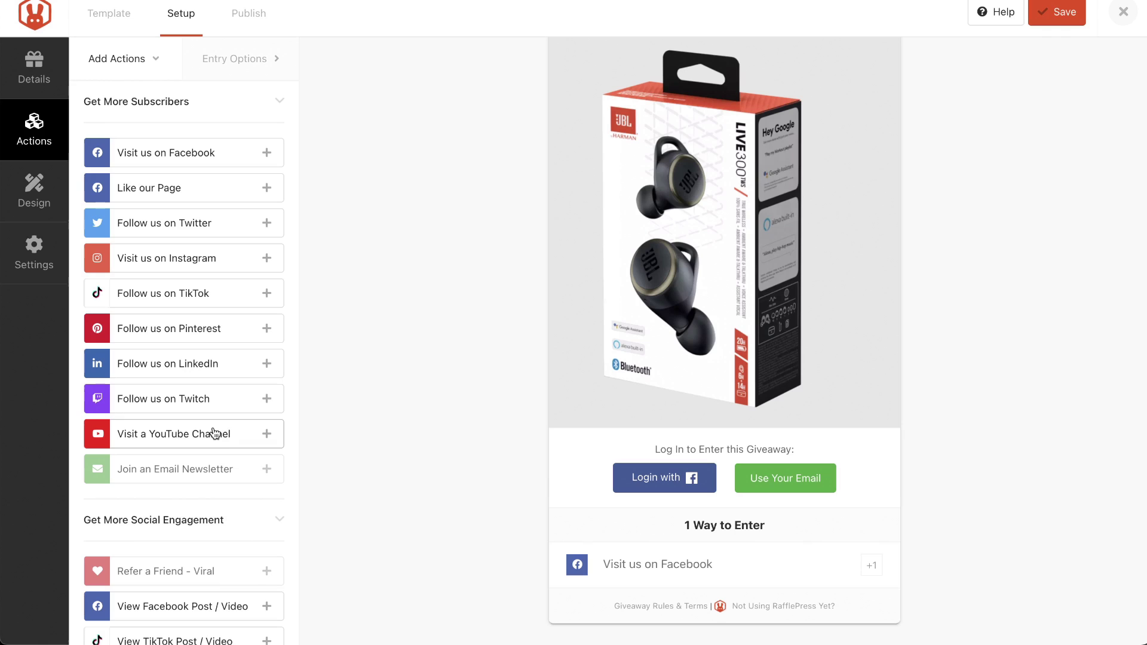
# - Add a Watch a Video action above Visit us on Facebook, worth +5 entries
pyautogui.scroll(-5, 214, 453)
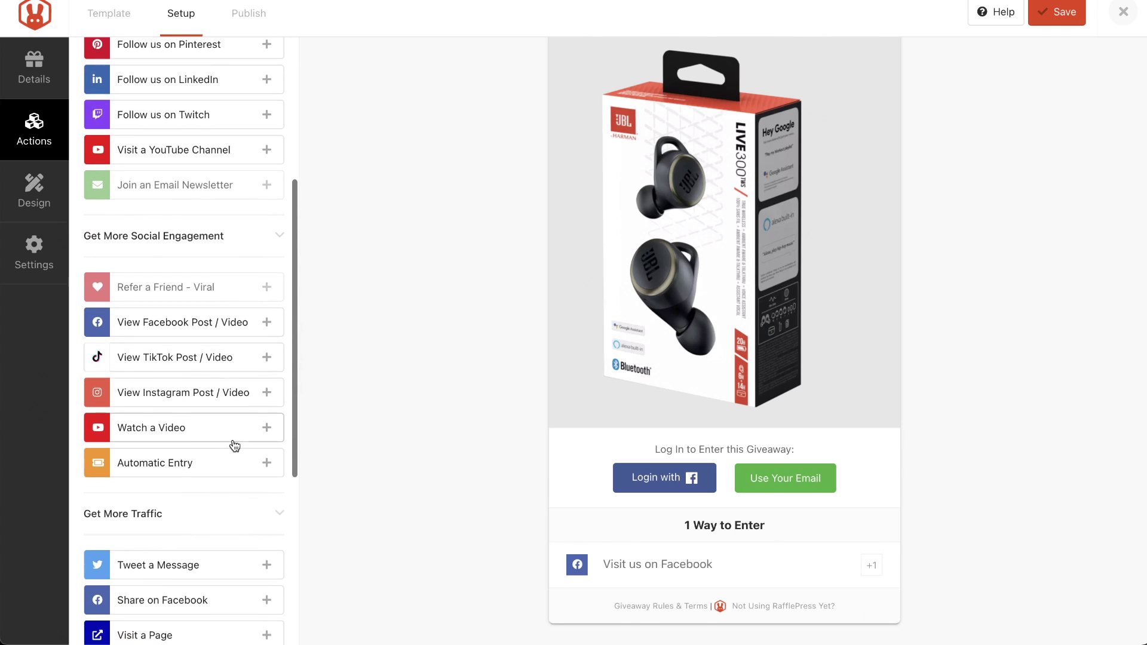
pyautogui.click(269, 428)
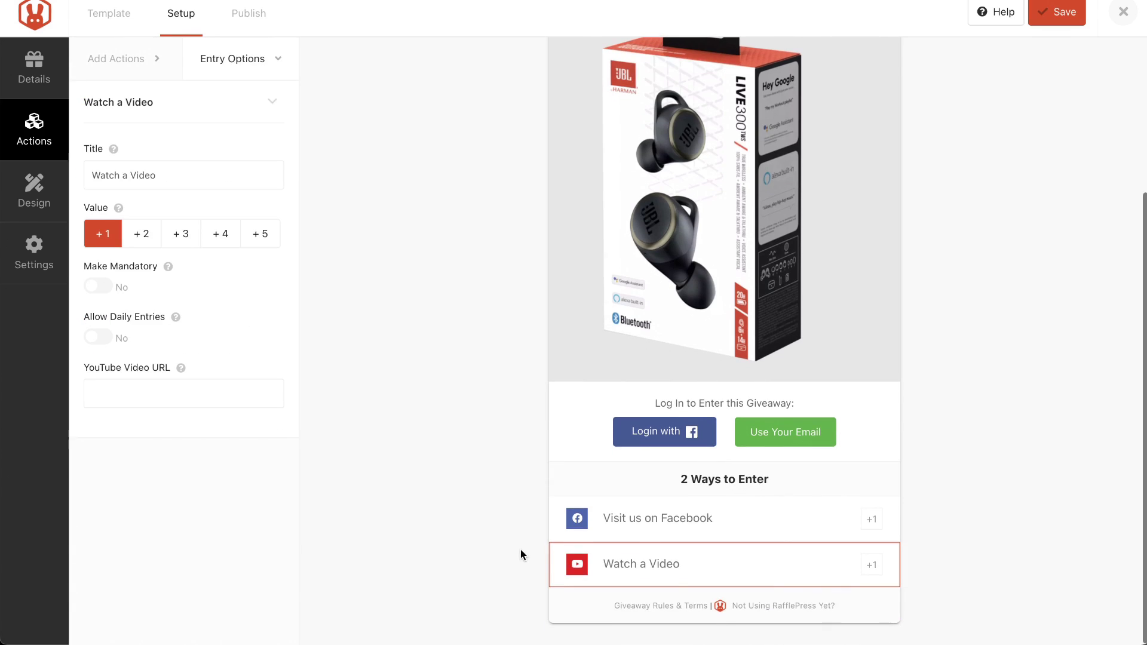
pyautogui.moveTo(679, 565)
pyautogui.moveTo(538, 567); pyautogui.dragTo(538, 528)
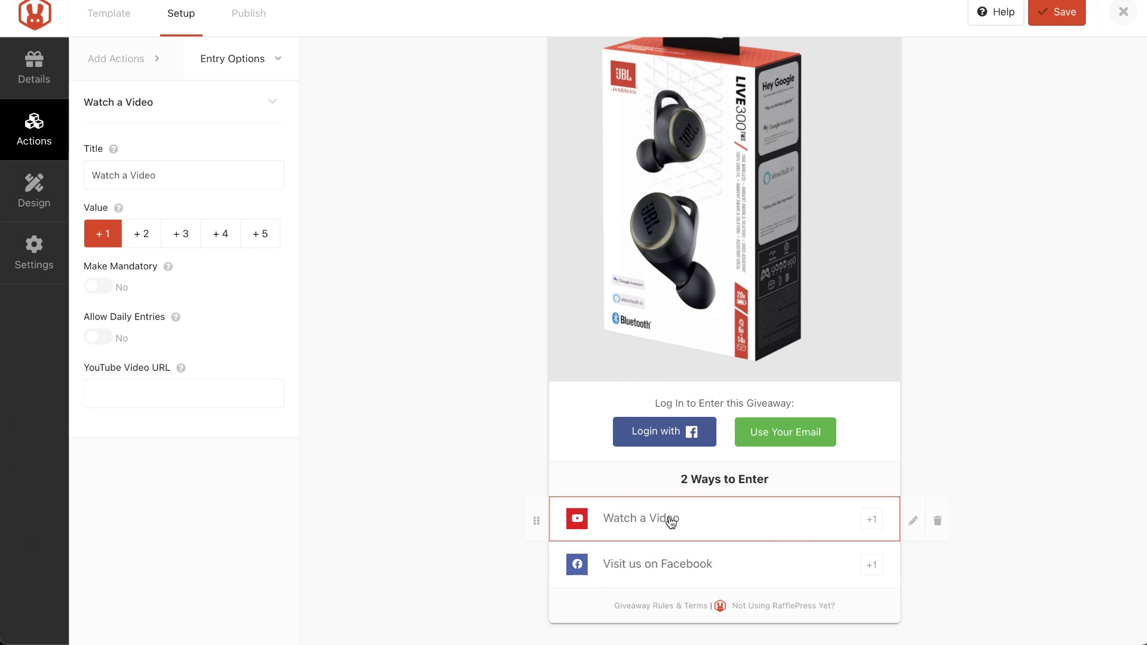
pyautogui.click(756, 519)
pyautogui.click(258, 240)
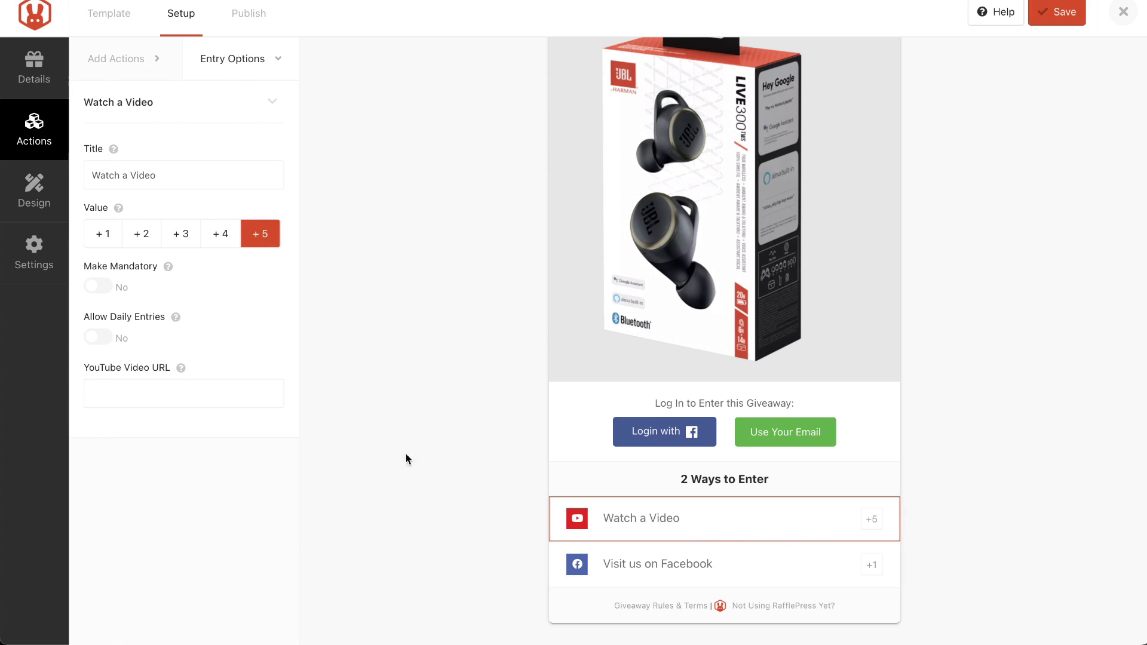
# - Raise Visit us on Facebook to +2 and add a Follow us on TikTok action
pyautogui.click(755, 564)
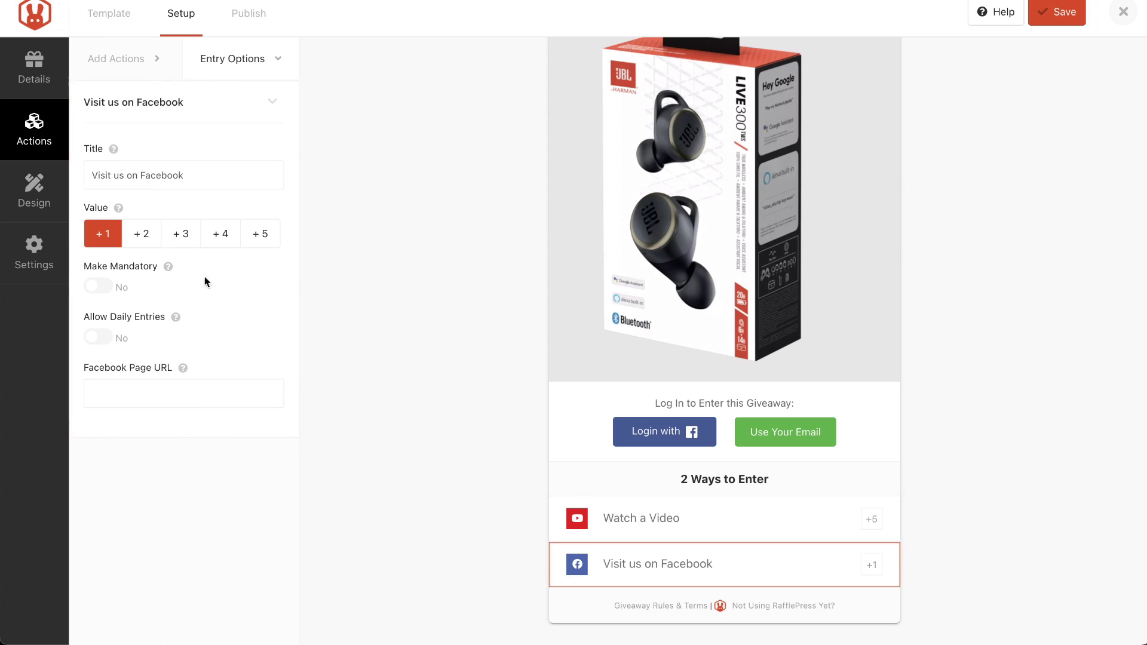
pyautogui.click(141, 234)
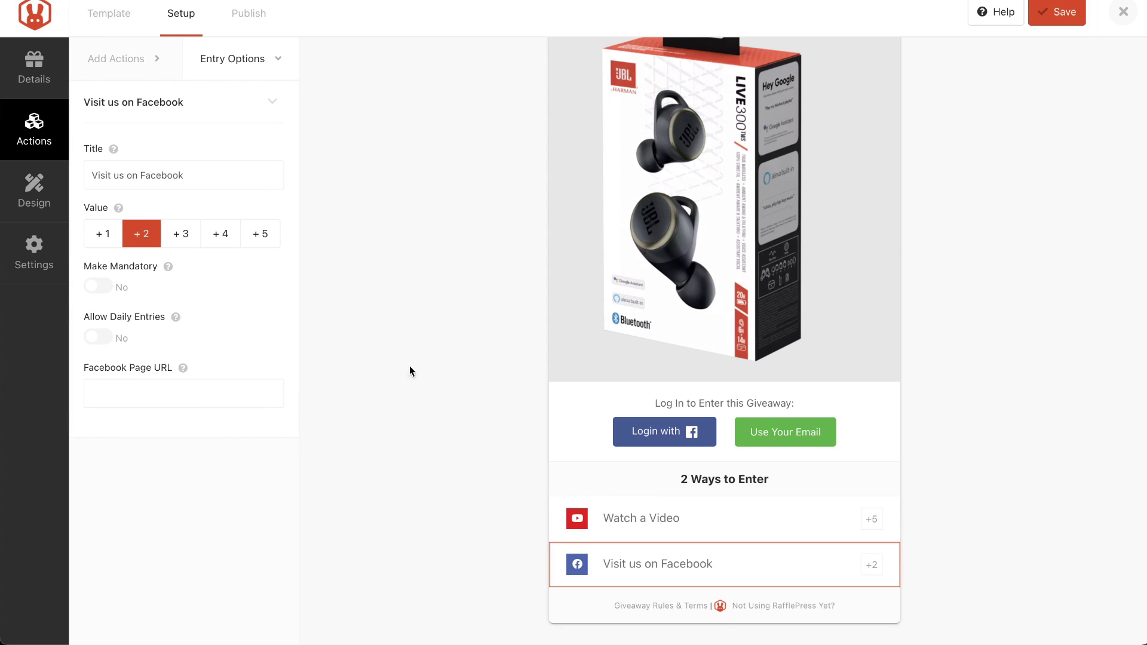
pyautogui.click(124, 68)
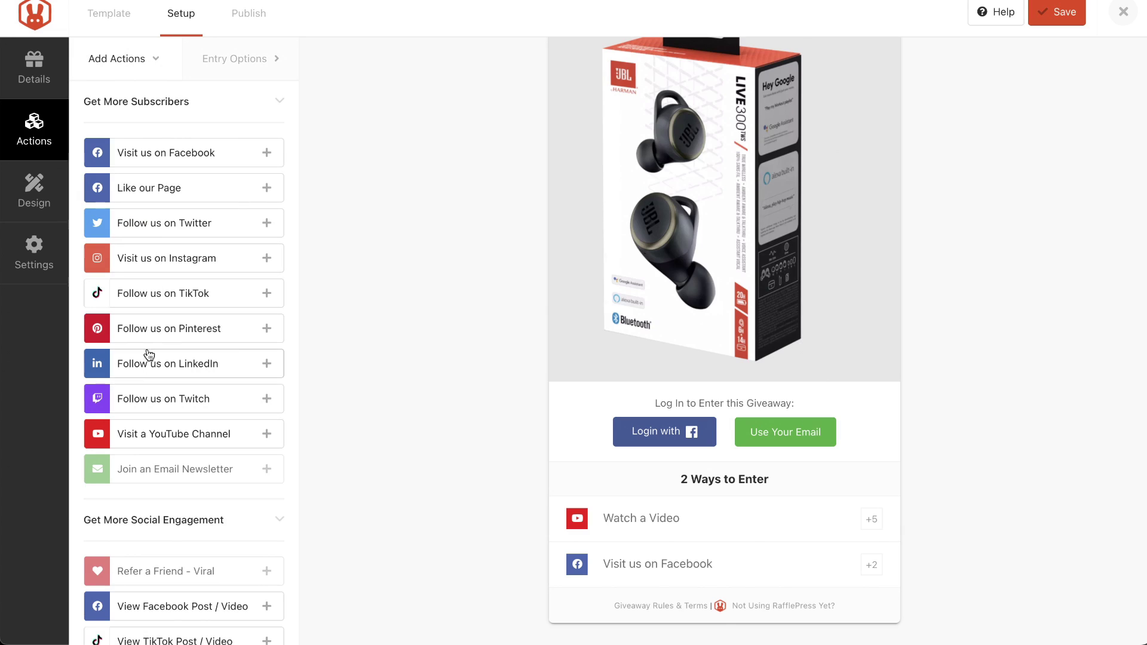
pyautogui.click(267, 293)
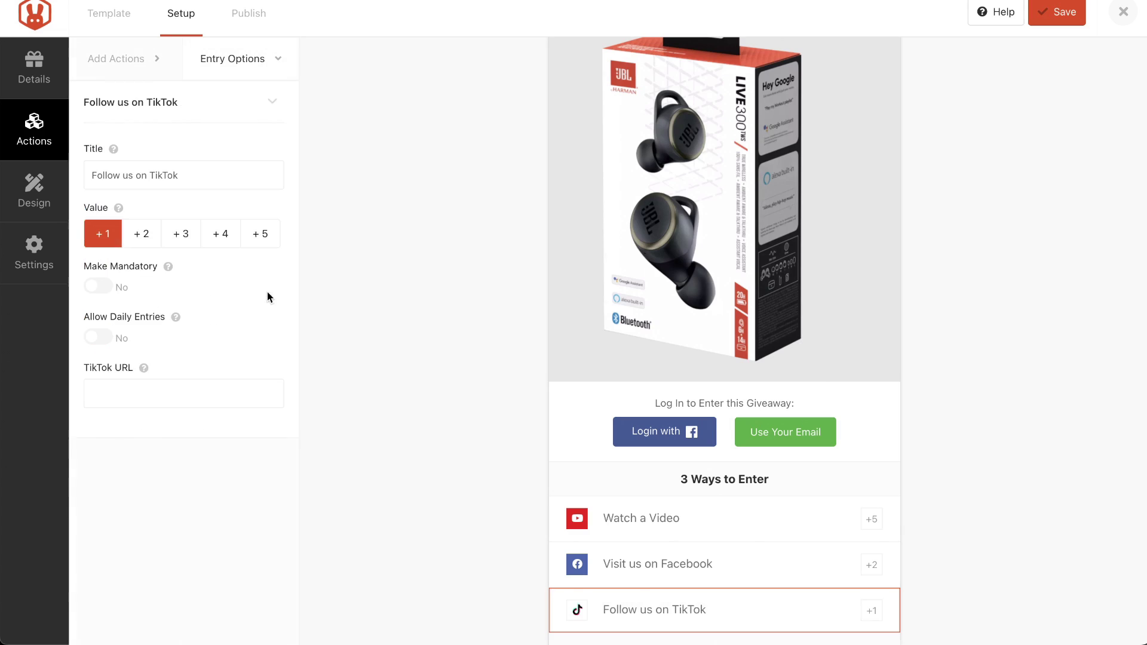
pyautogui.click(137, 394)
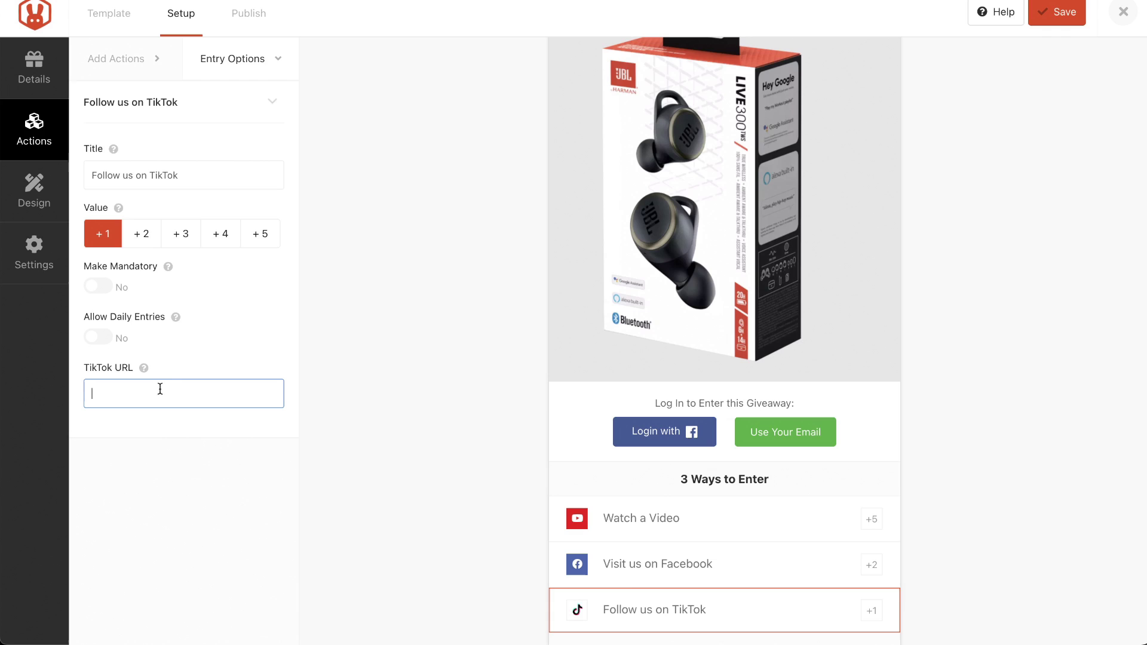
pyautogui.scroll(-1, 595, 497)
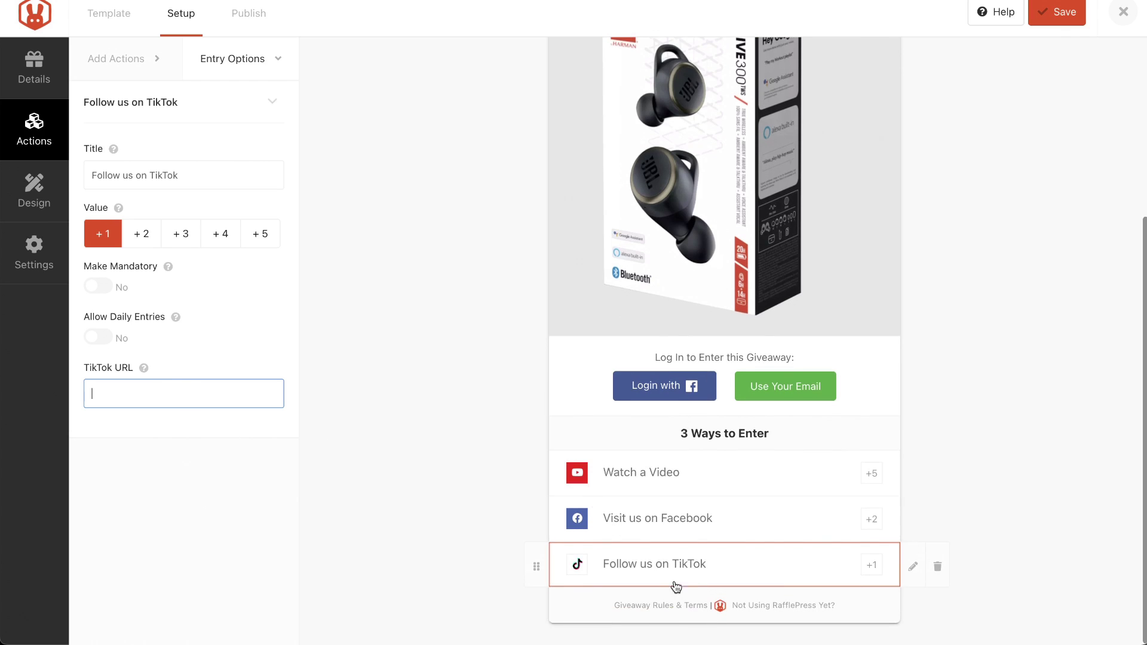
pyautogui.scroll(5, 401, 338)
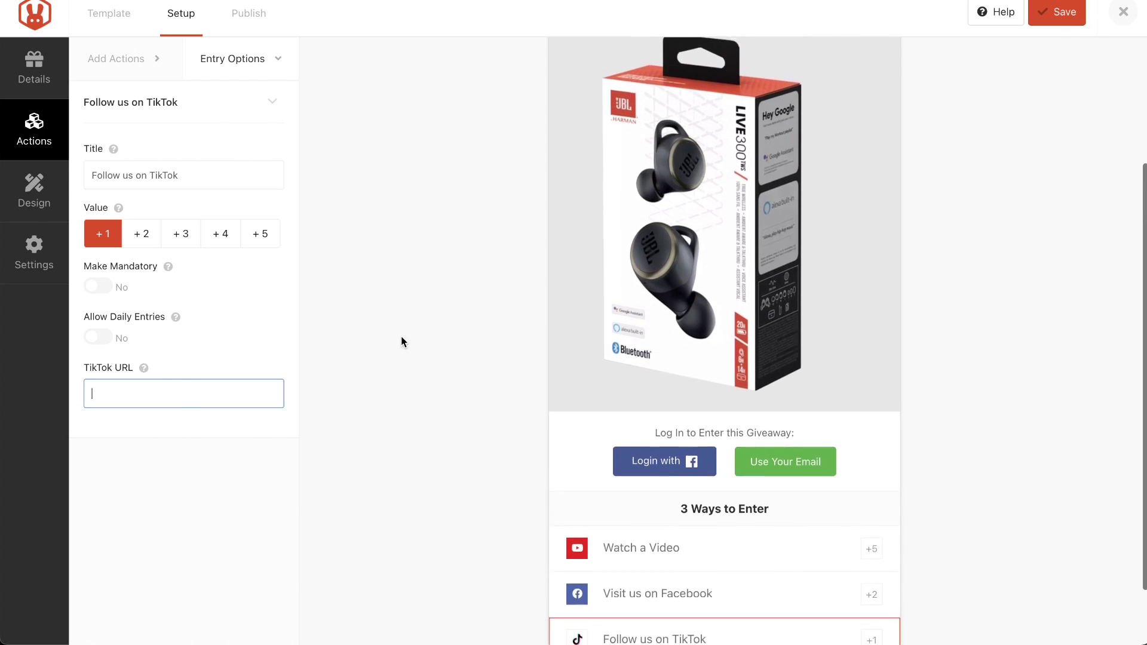
# - Browse the full list of available entry actions
pyautogui.click(116, 58)
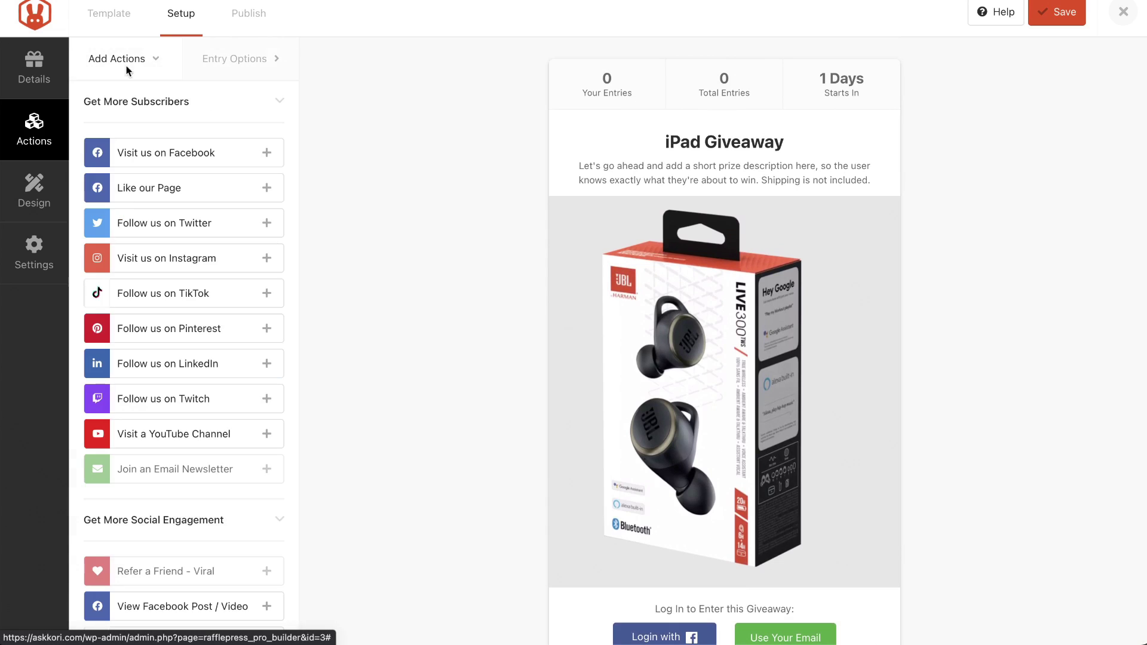
pyautogui.scroll(-1, 162, 382)
pyautogui.scroll(-2, 163, 383)
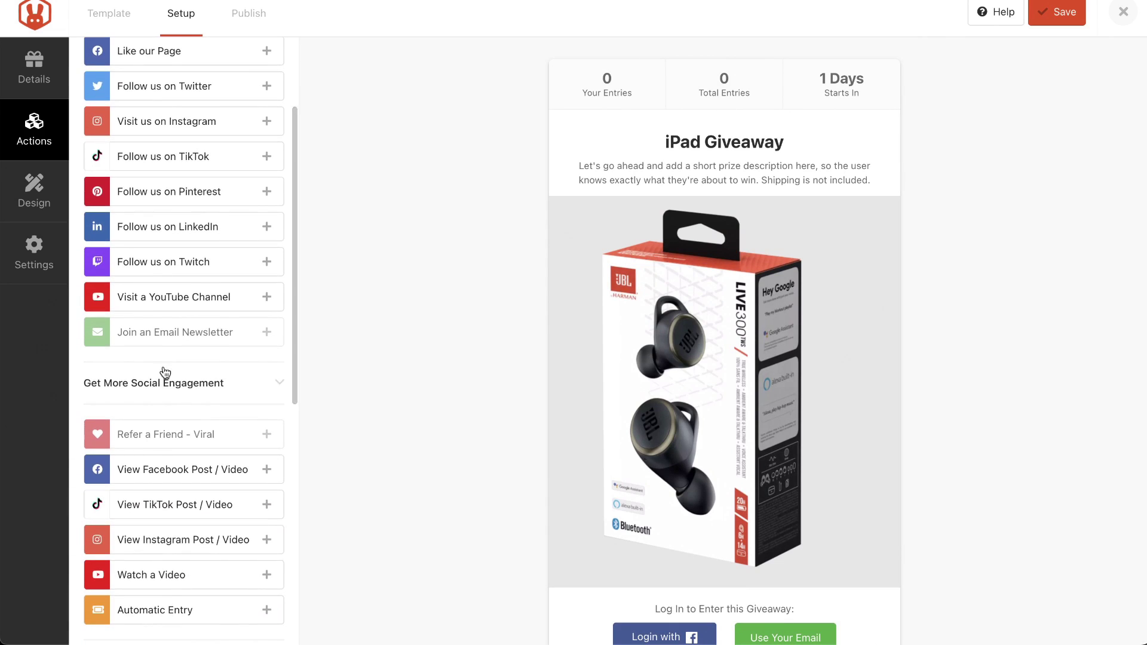
pyautogui.scroll(-2, 161, 373)
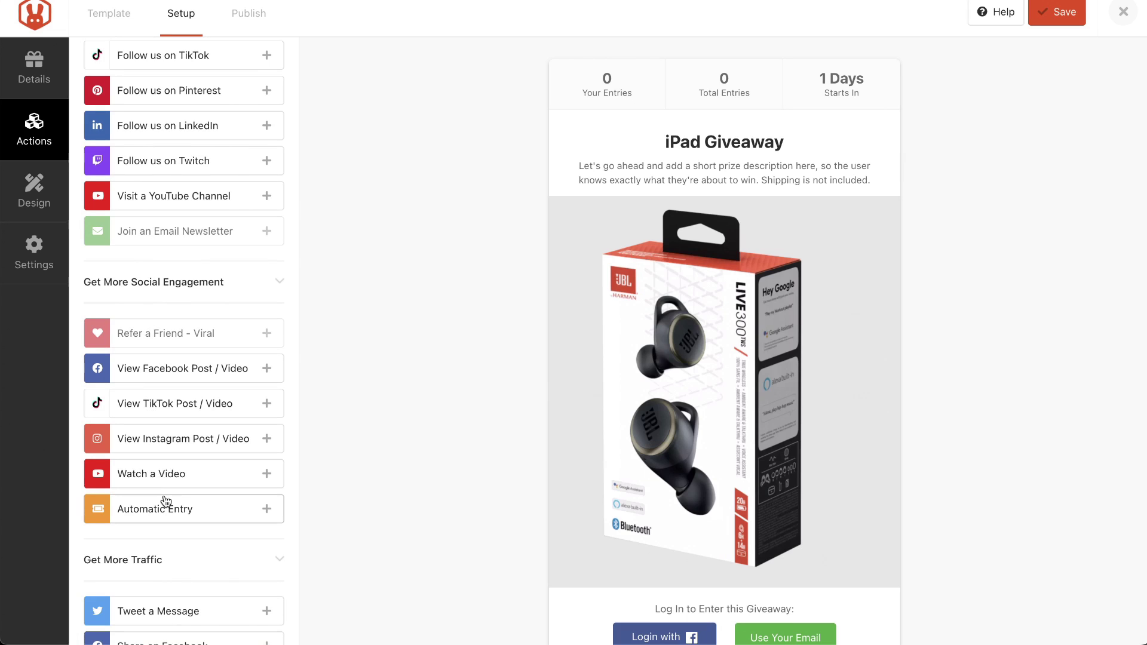
pyautogui.scroll(-2, 167, 524)
pyautogui.scroll(-4, 166, 524)
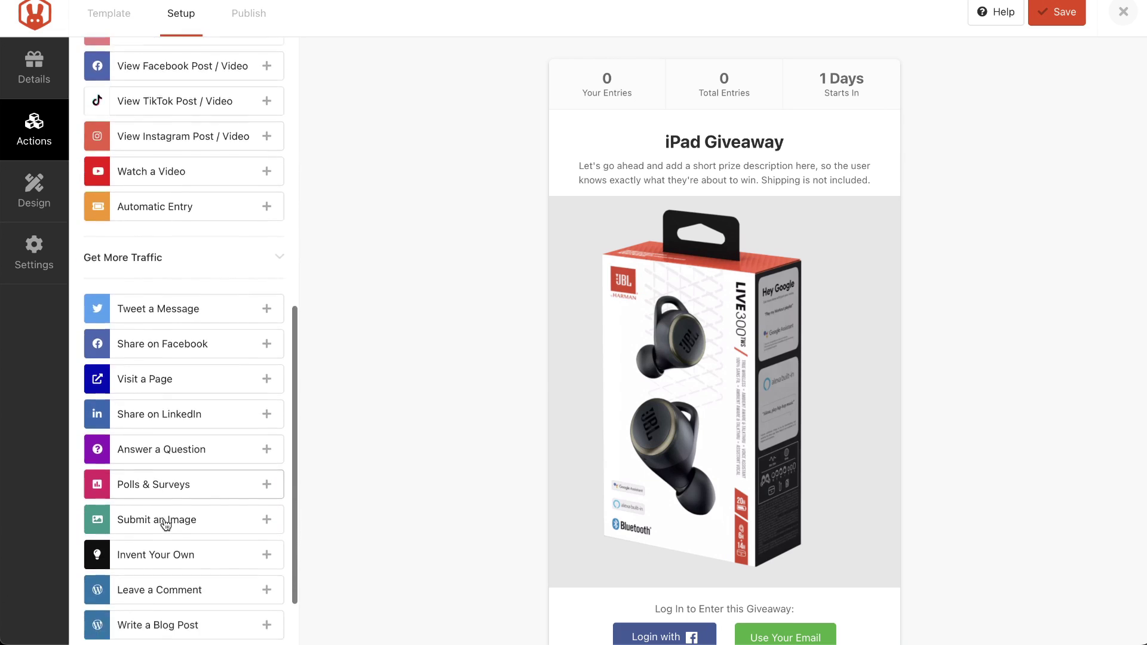
pyautogui.scroll(7, 166, 524)
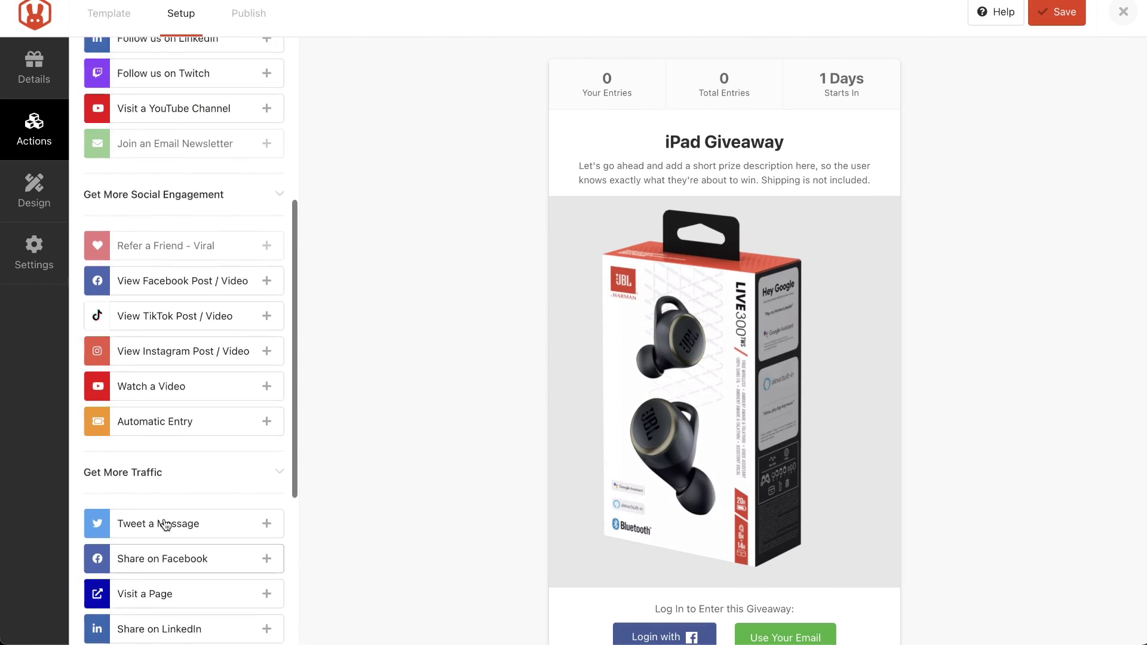
pyautogui.scroll(3, 166, 524)
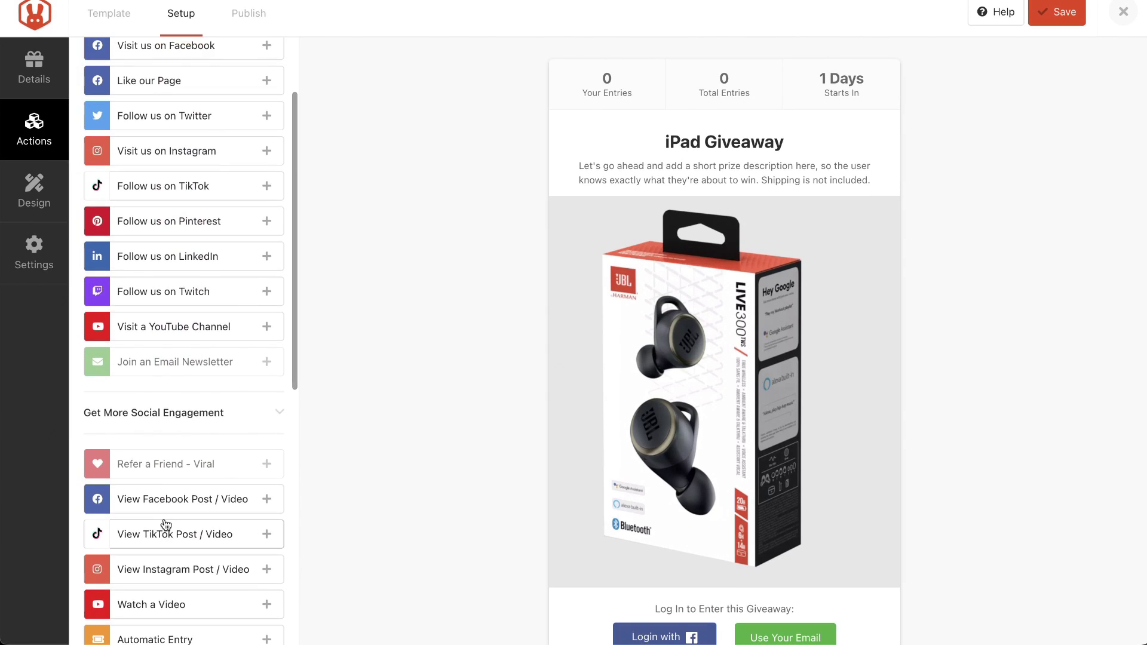
pyautogui.scroll(1, 164, 518)
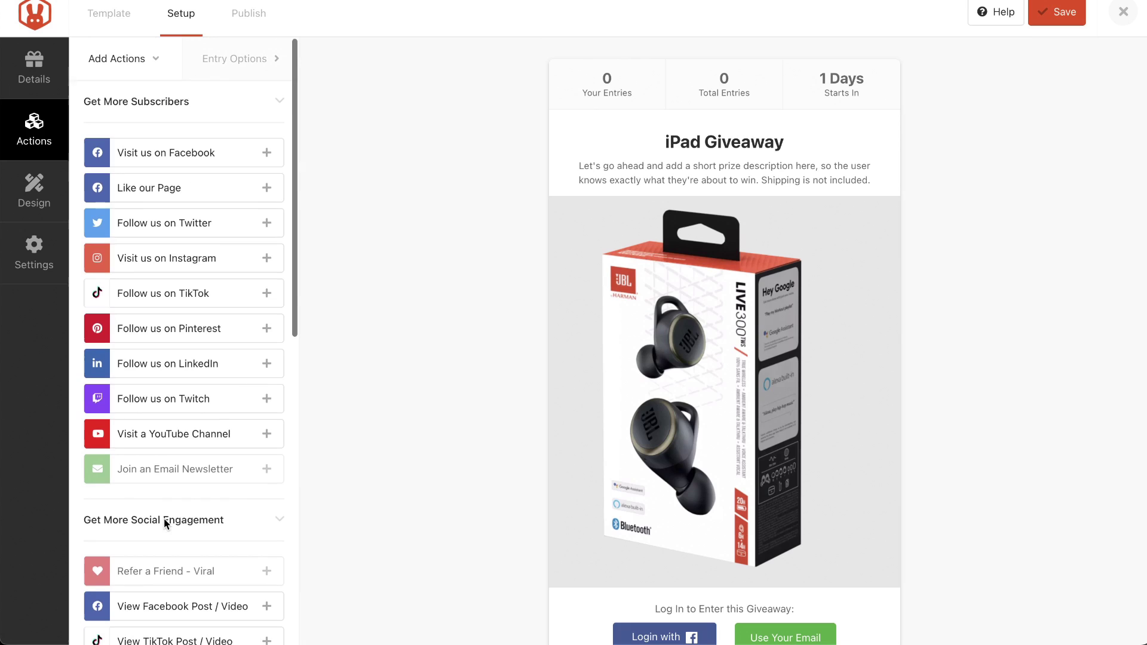
# - Review the Watch a Video, Visit us on Facebook and Follow us on TikTok entry settings
pyautogui.click(239, 69)
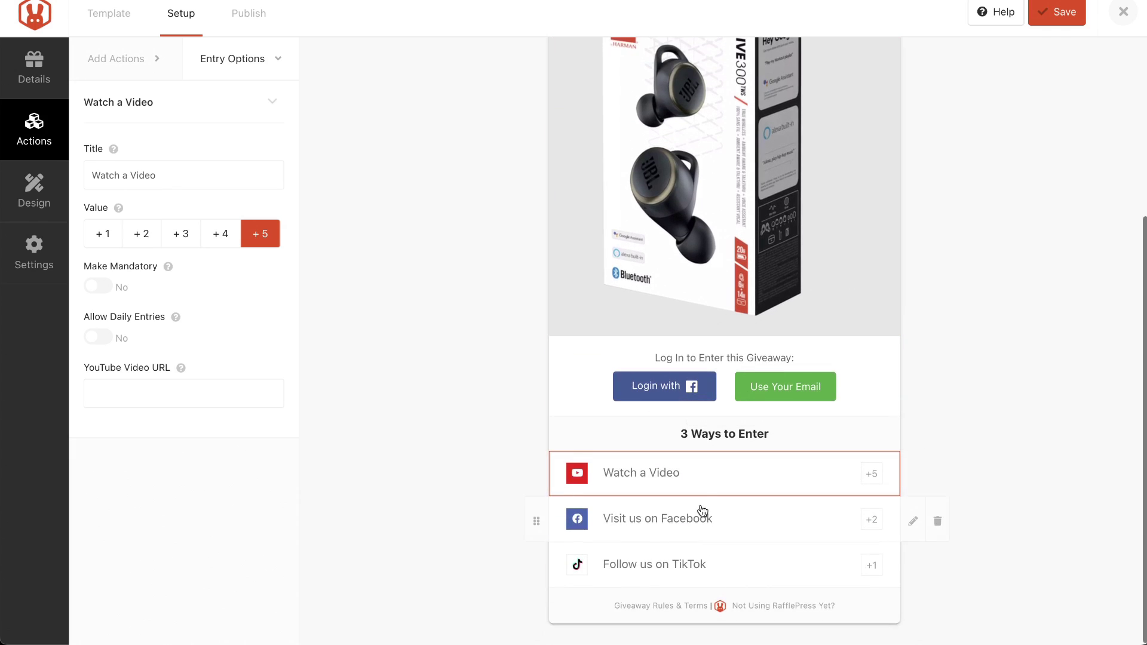
pyautogui.click(802, 529)
pyautogui.click(798, 568)
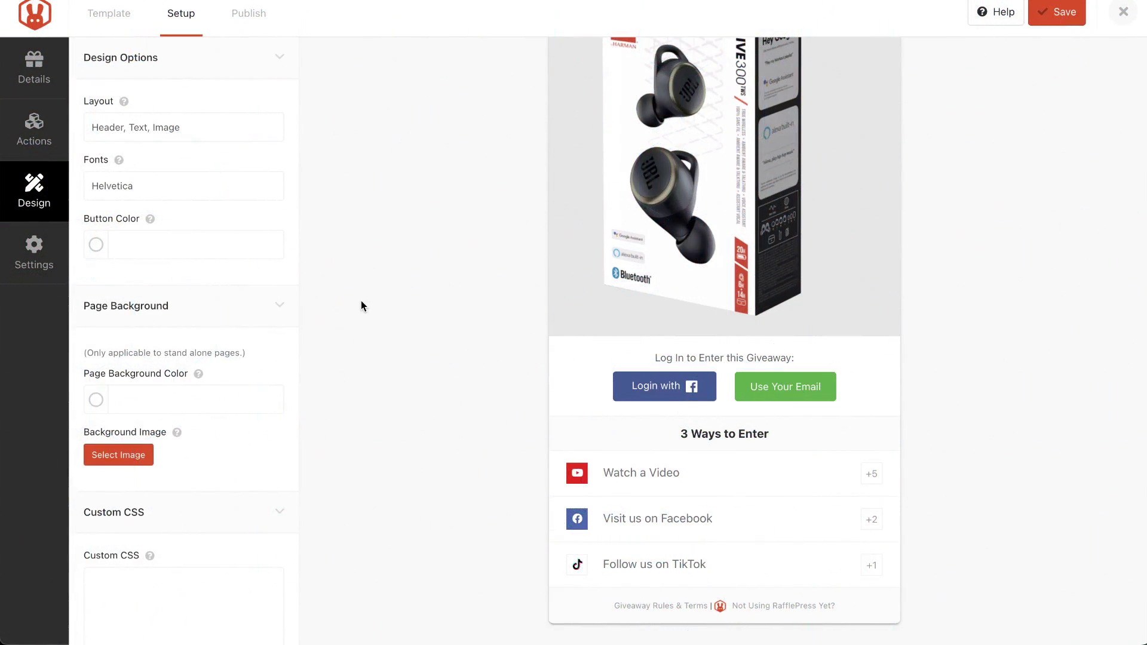
# - Choose the 'Image, Header, Text' layout so the prize image sits above the title
pyautogui.scroll(5, 361, 300)
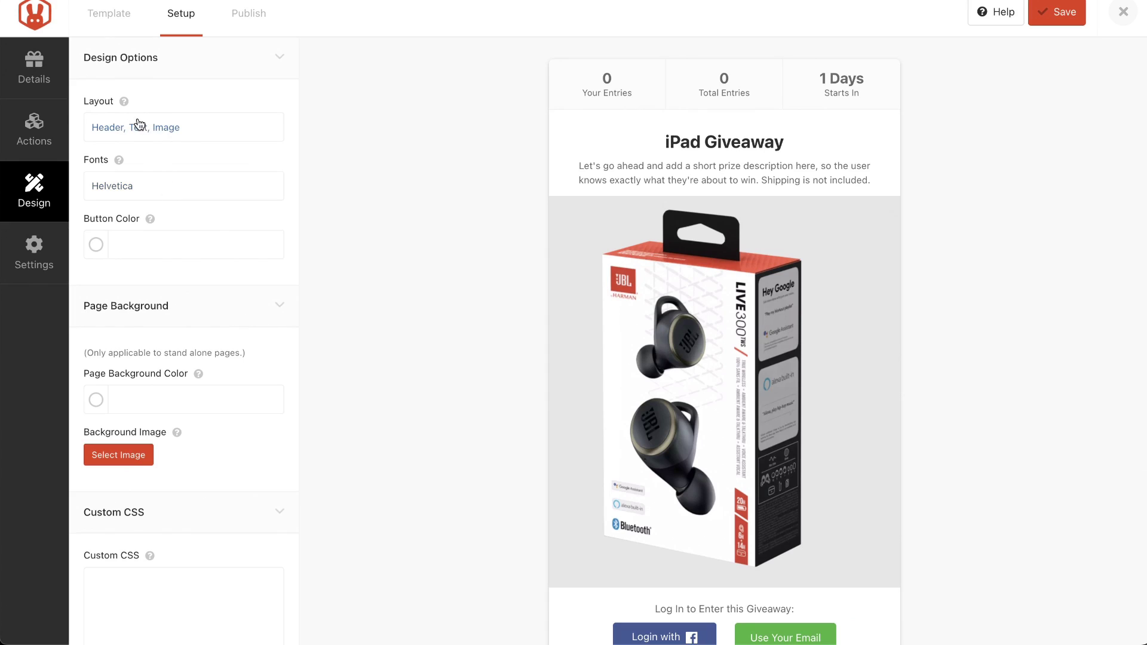
pyautogui.click(182, 133)
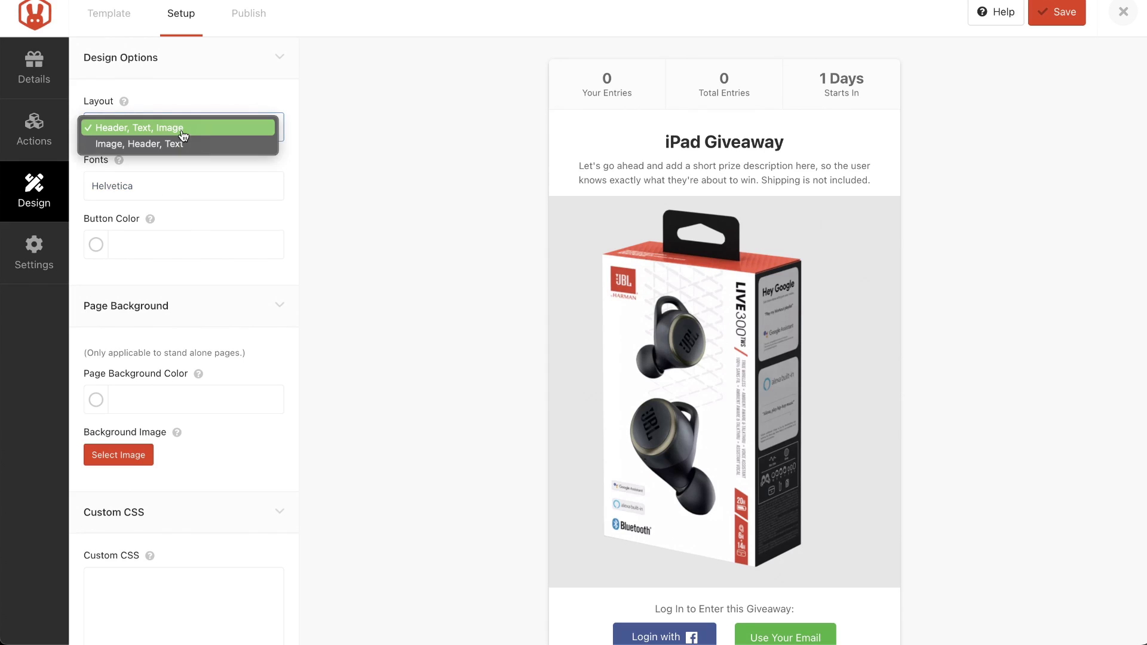
pyautogui.click(201, 145)
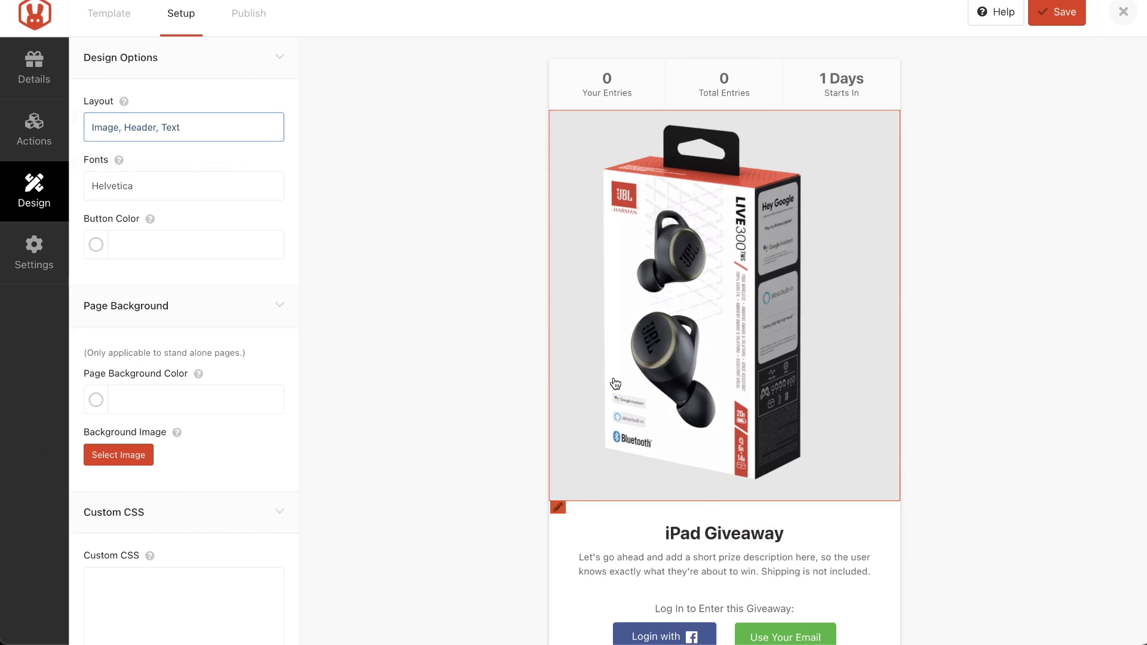
pyautogui.scroll(-2, 614, 384)
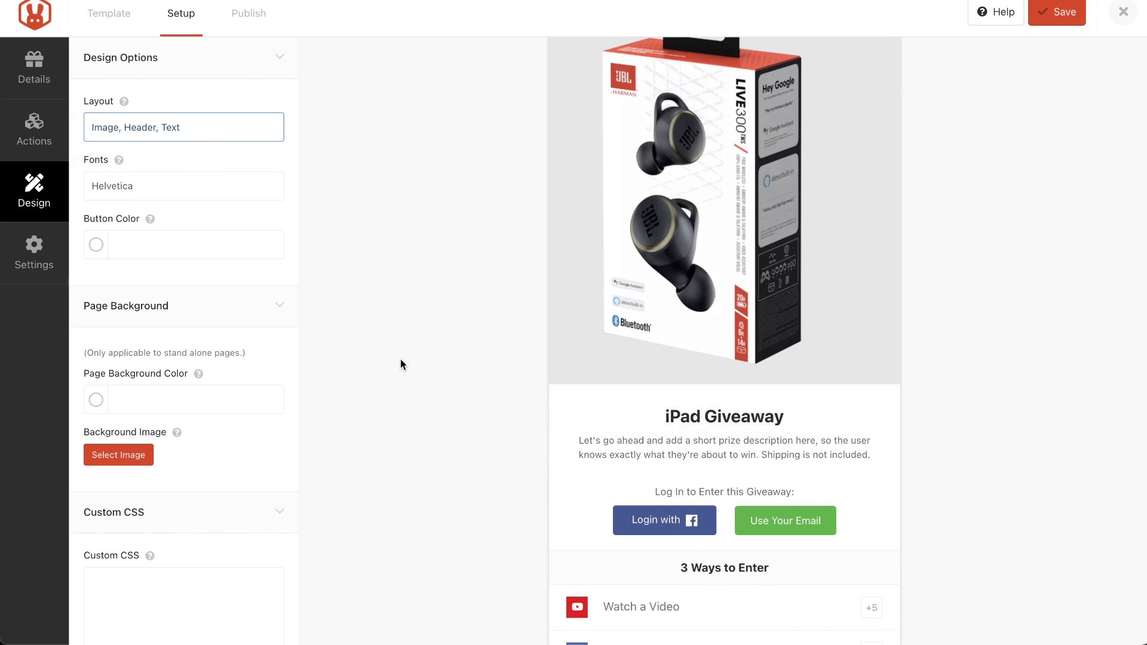
pyautogui.scroll(2, 400, 359)
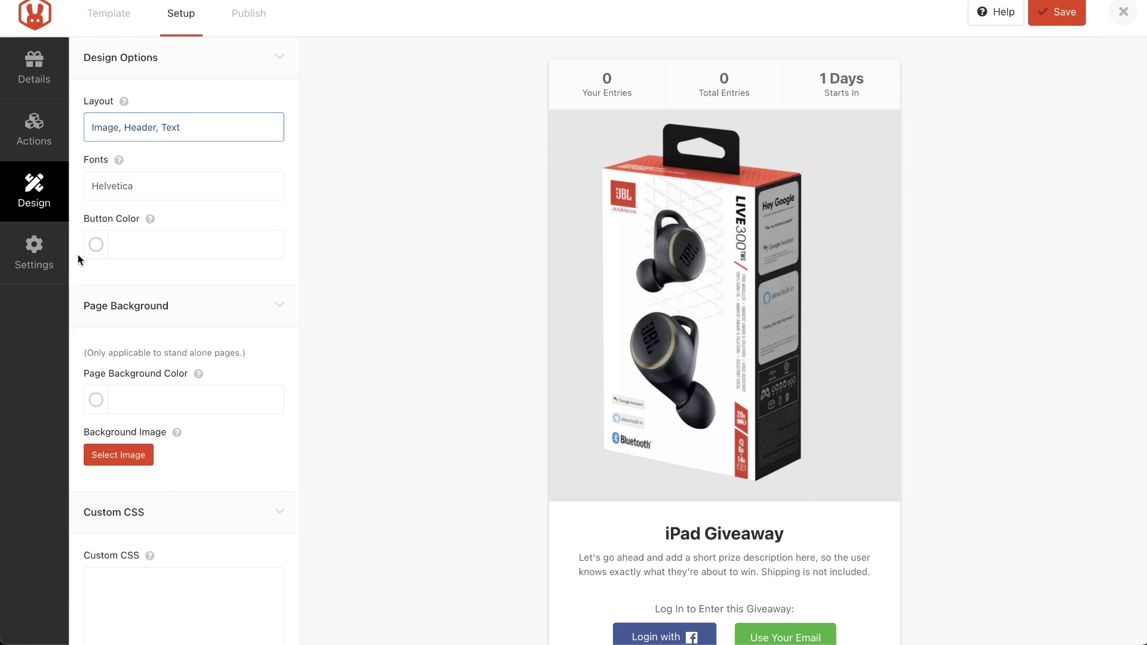
pyautogui.scroll(-3, 176, 275)
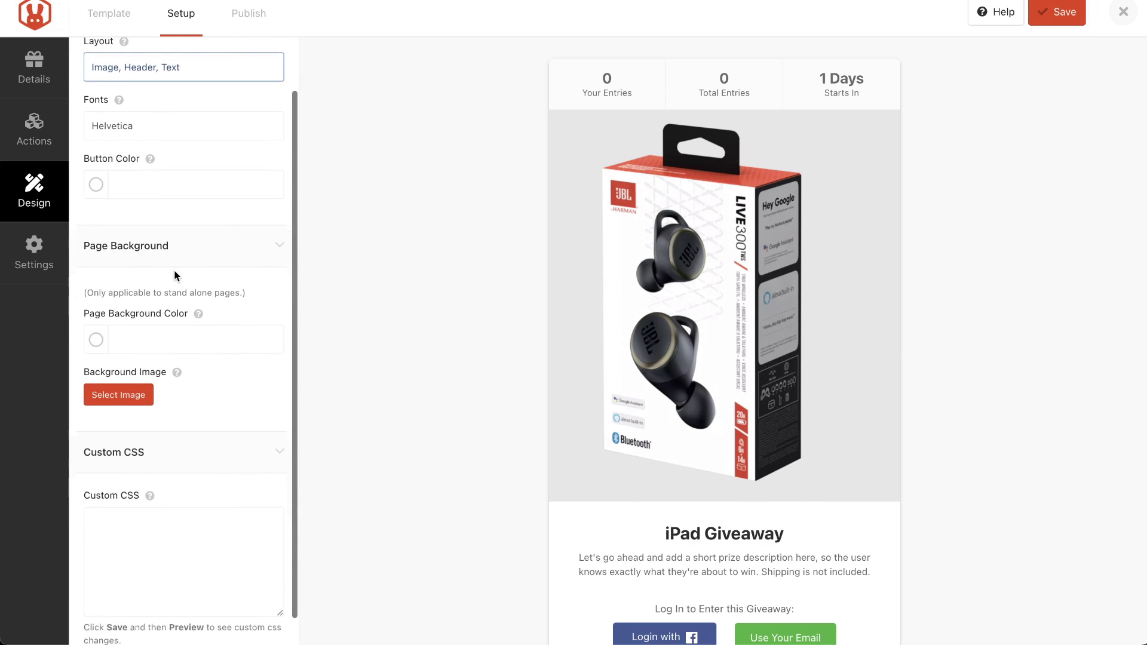
# - Set the fonts to Raleway with Lato and the button color to orange #F39C19
pyautogui.click(172, 102)
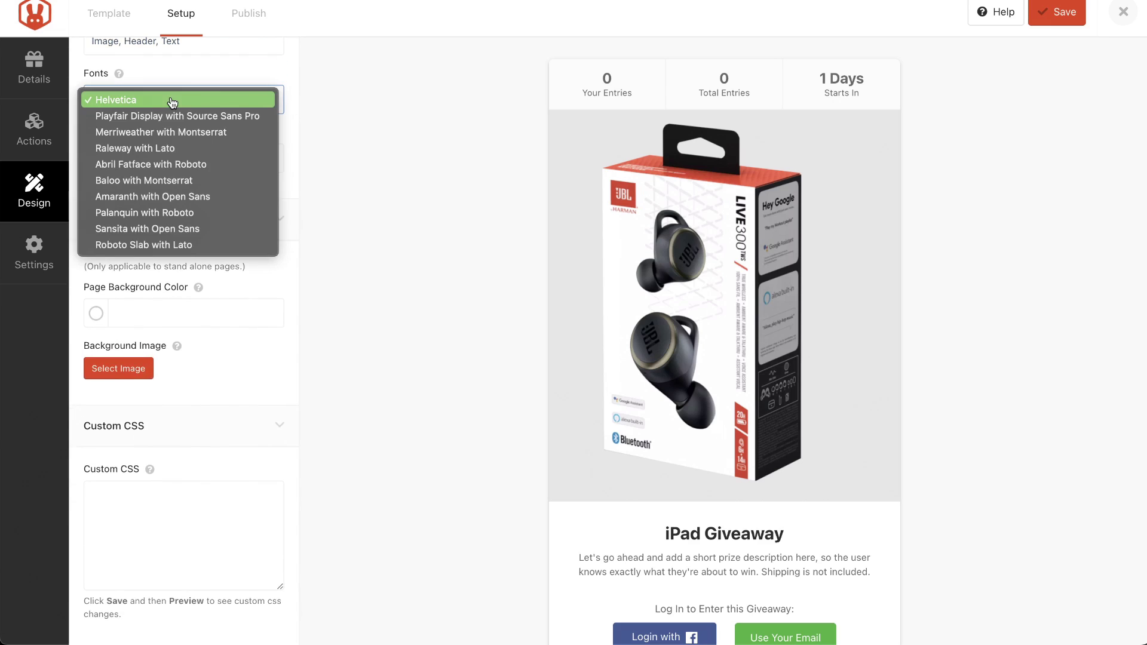
pyautogui.click(180, 148)
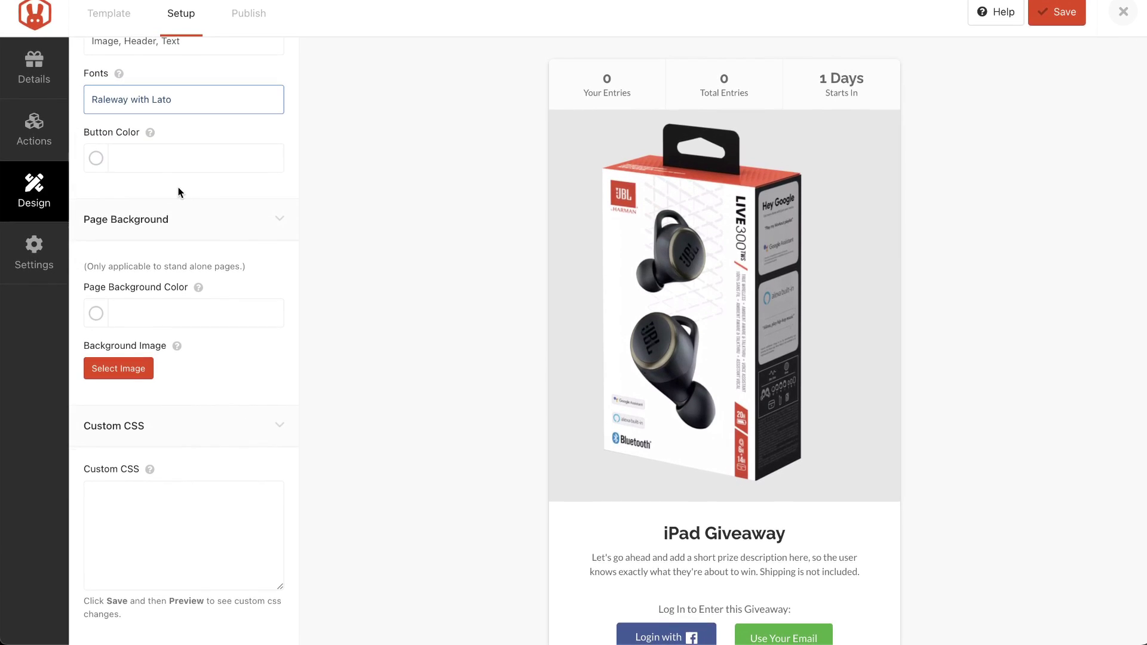
pyautogui.click(96, 159)
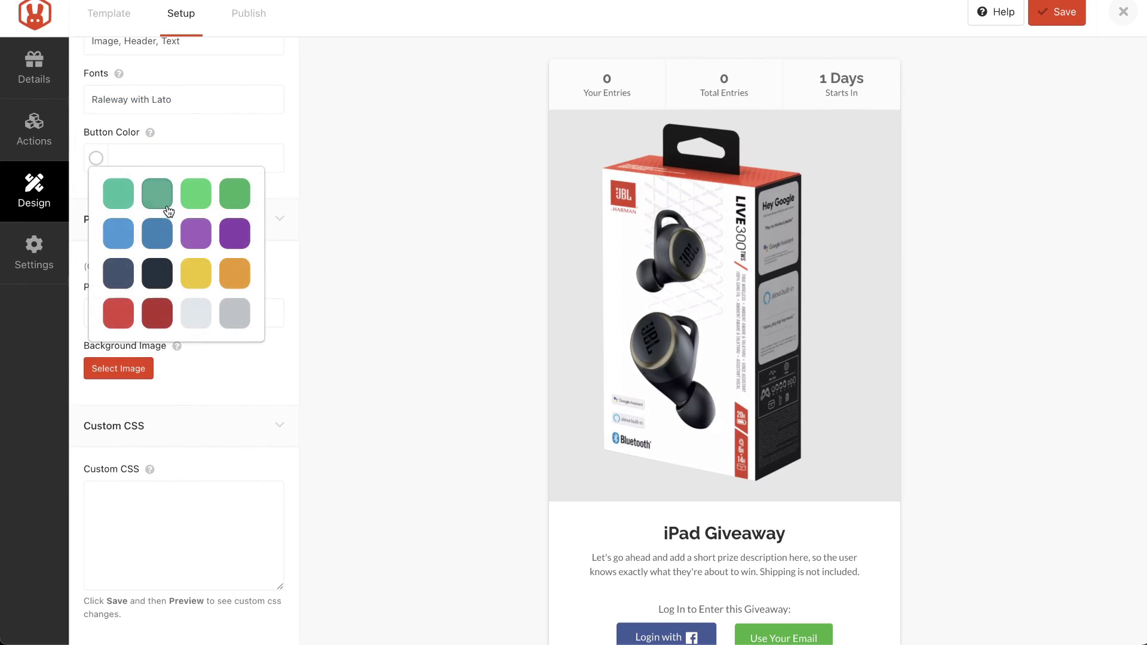
pyautogui.click(227, 283)
# - Look over the remaining design options and save the changes
pyautogui.scroll(-5, 435, 314)
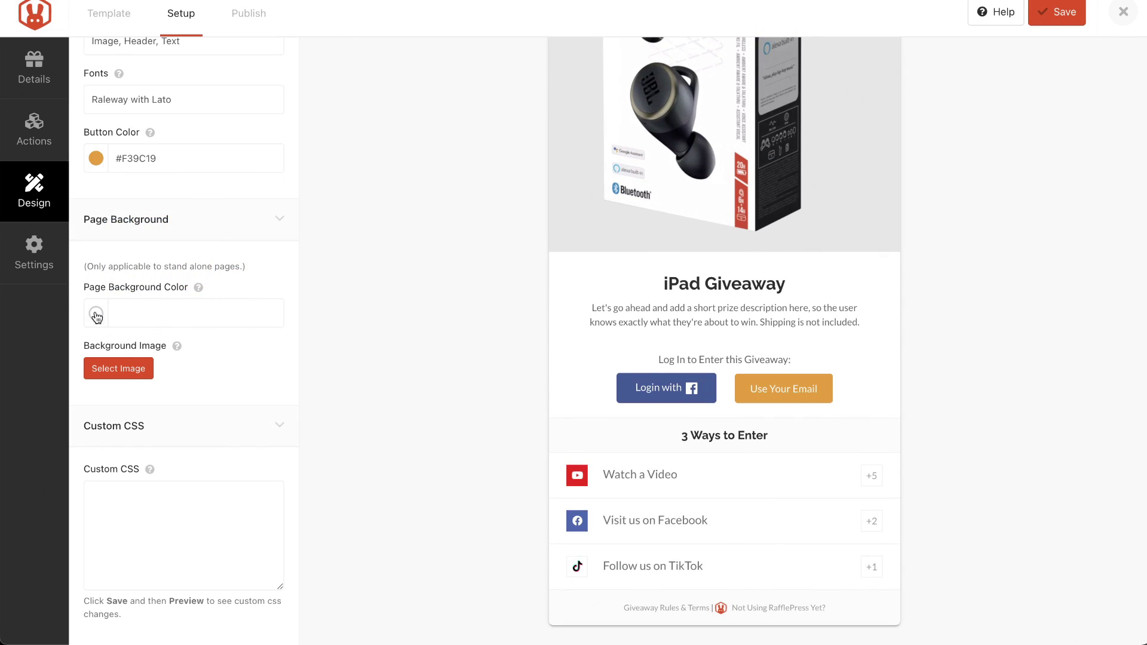
pyautogui.scroll(-1, 203, 308)
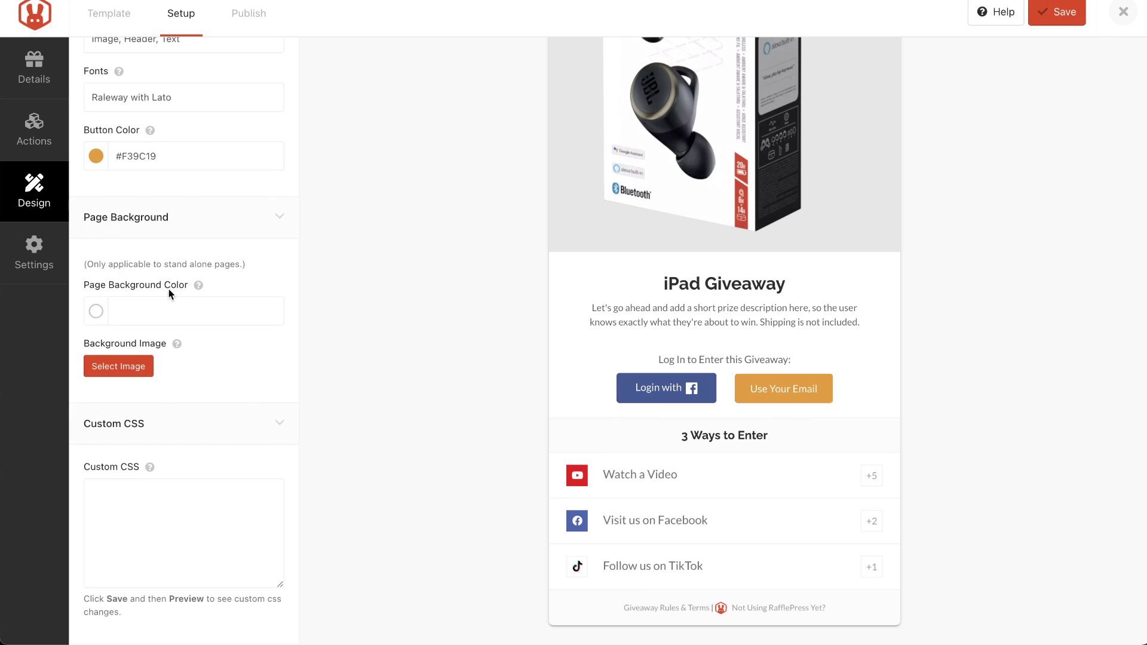
pyautogui.moveTo(200, 292)
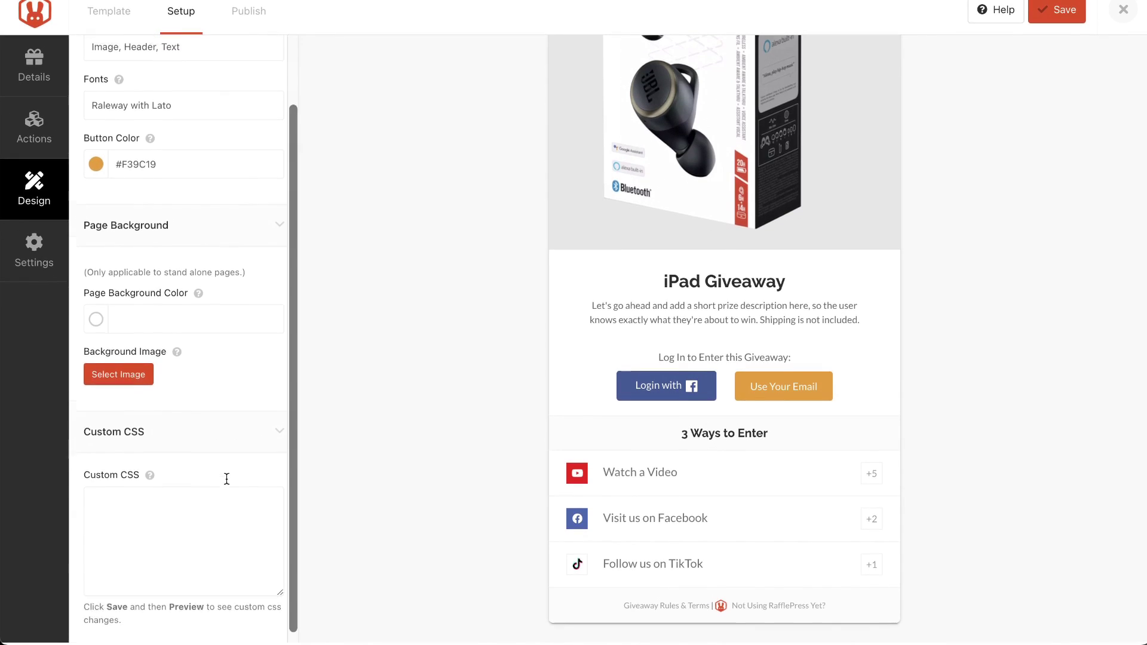
pyautogui.scroll(3, 226, 477)
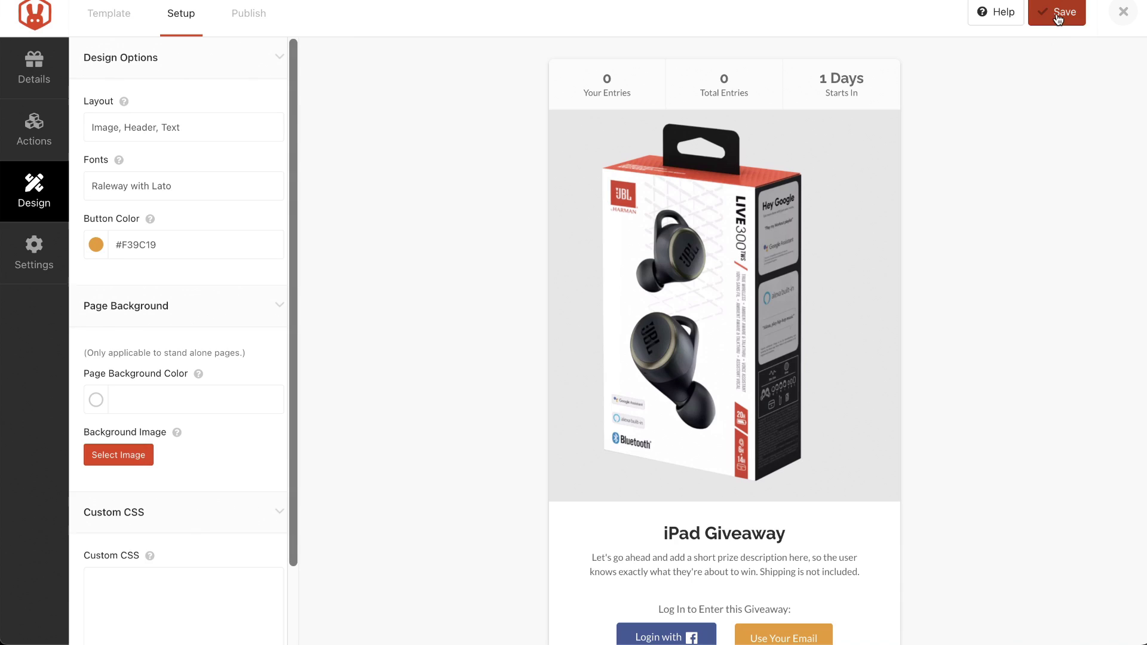
pyautogui.click(1057, 13)
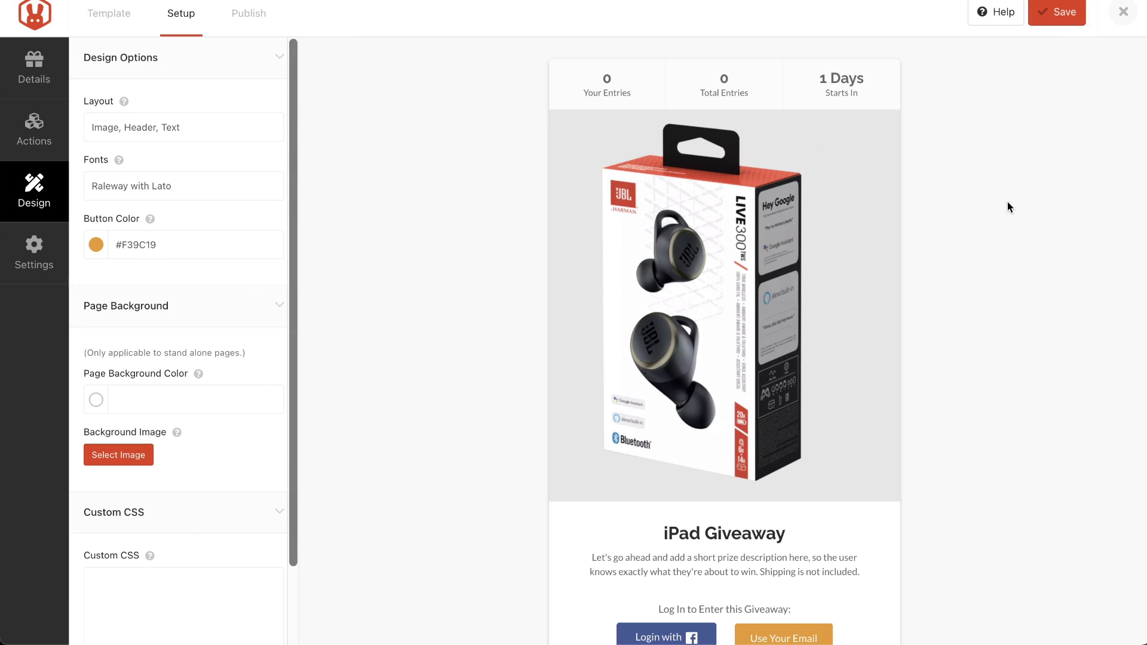
# - Enable Hide Total Entries and Show Winners in the giveaway's General settings
pyautogui.click(34, 250)
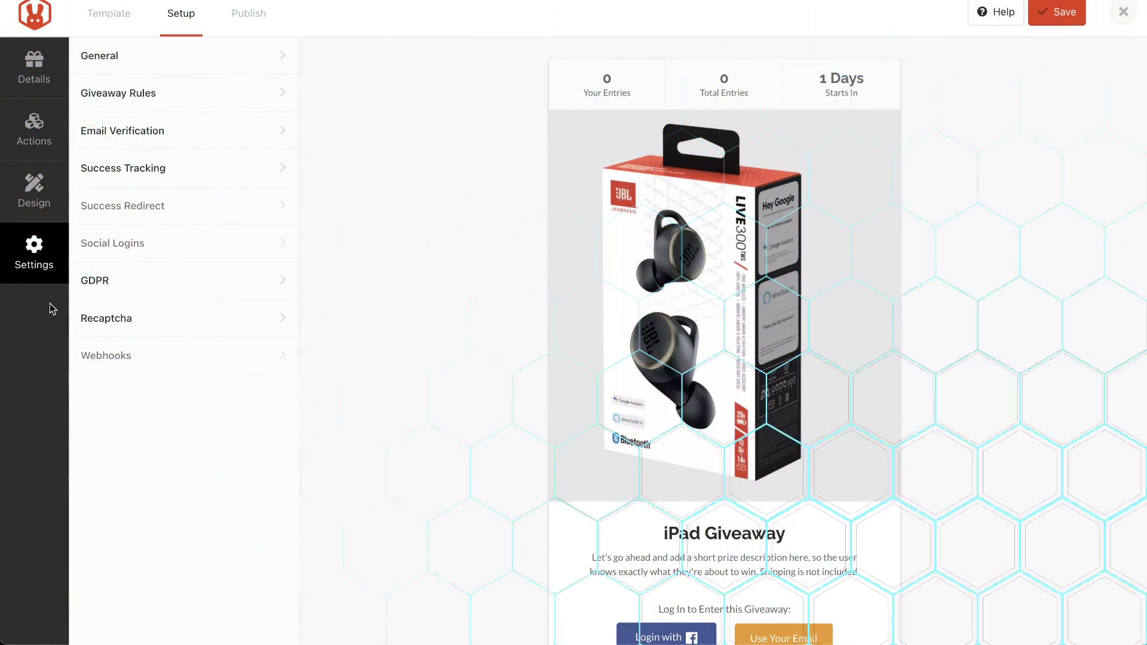
pyautogui.click(194, 64)
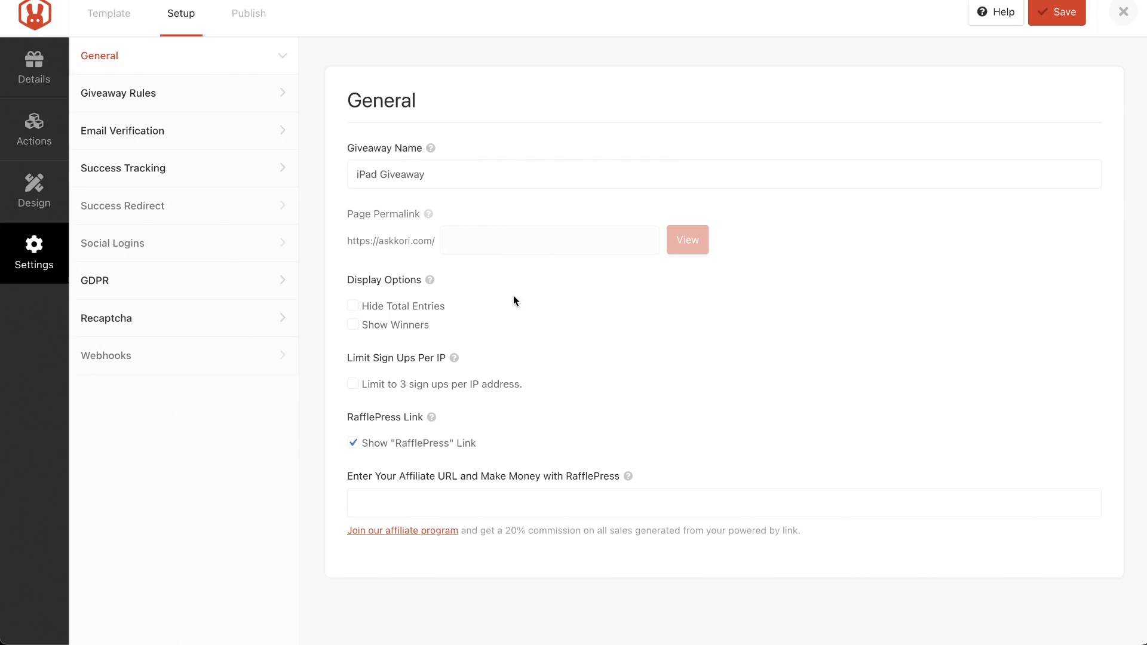
pyautogui.click(408, 308)
pyautogui.click(392, 327)
# - Open the Giveaway Rules settings and put 'fineprint' in the Rules box
pyautogui.click(215, 103)
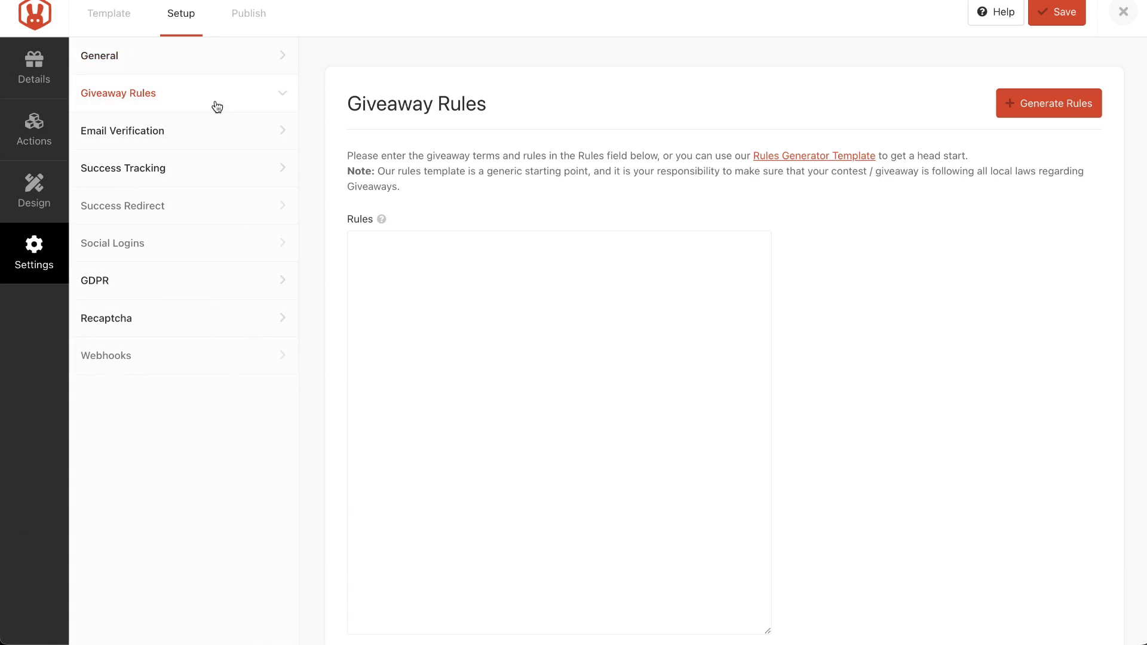
pyautogui.click(451, 281)
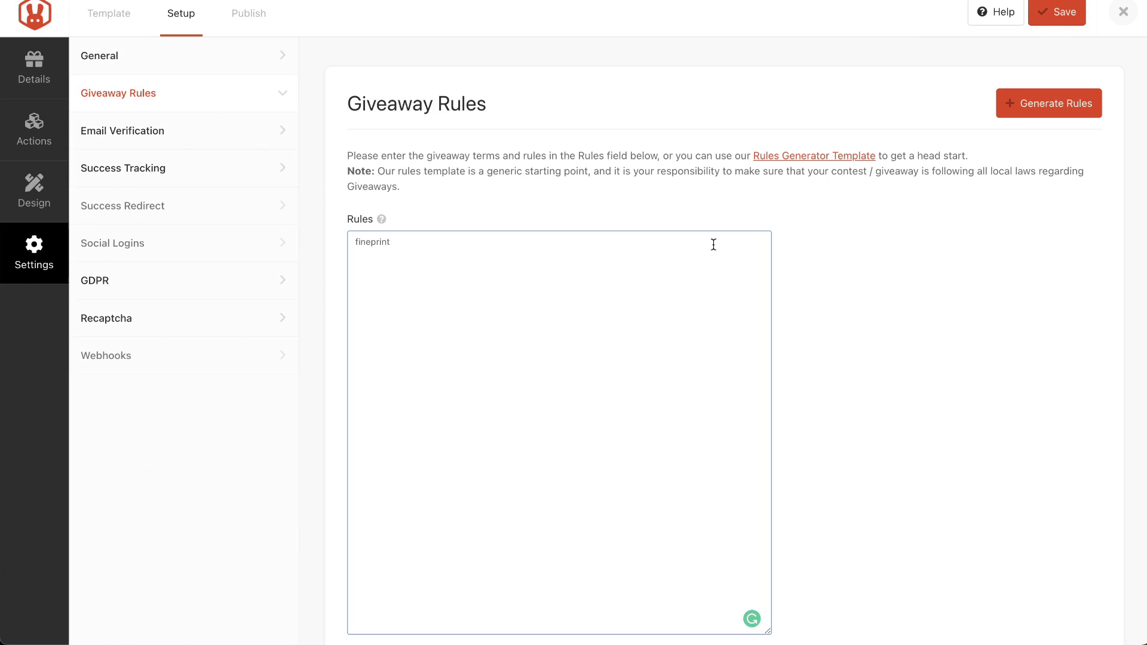
pyautogui.click(896, 305)
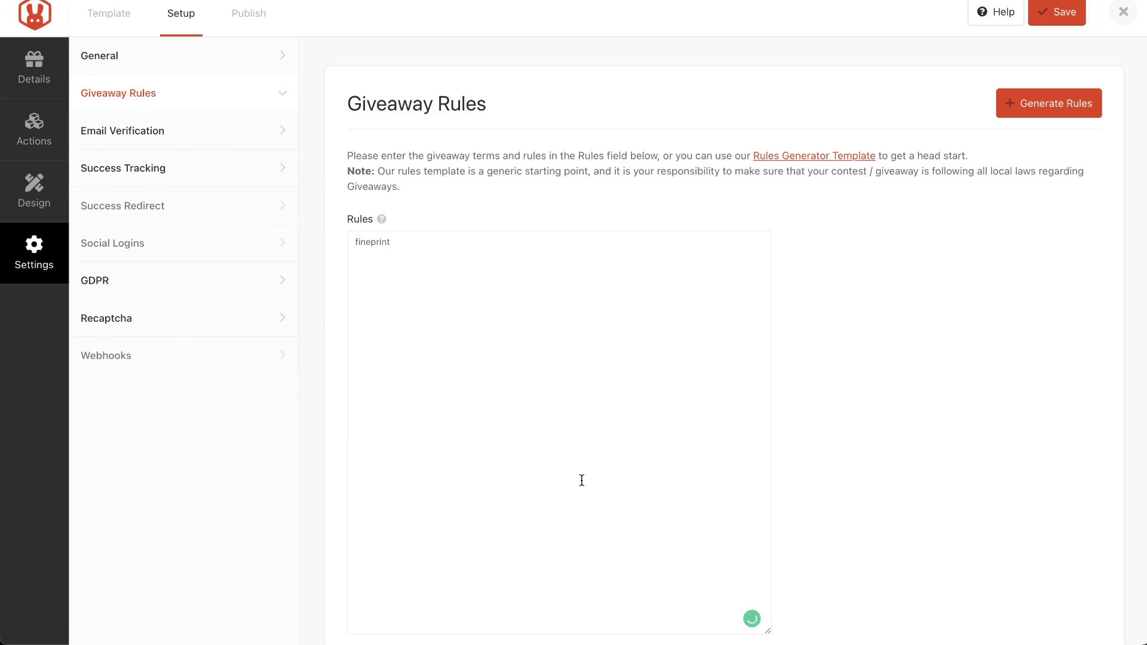
pyautogui.scroll(-2, 581, 480)
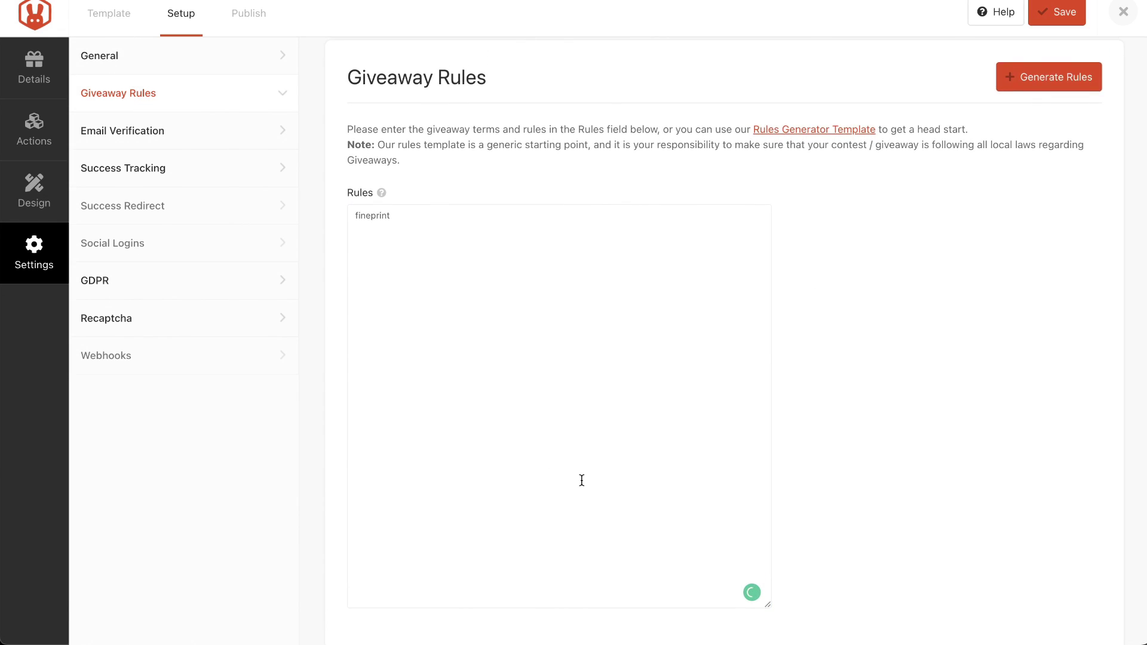
pyautogui.scroll(-1, 581, 480)
pyautogui.scroll(2, 581, 480)
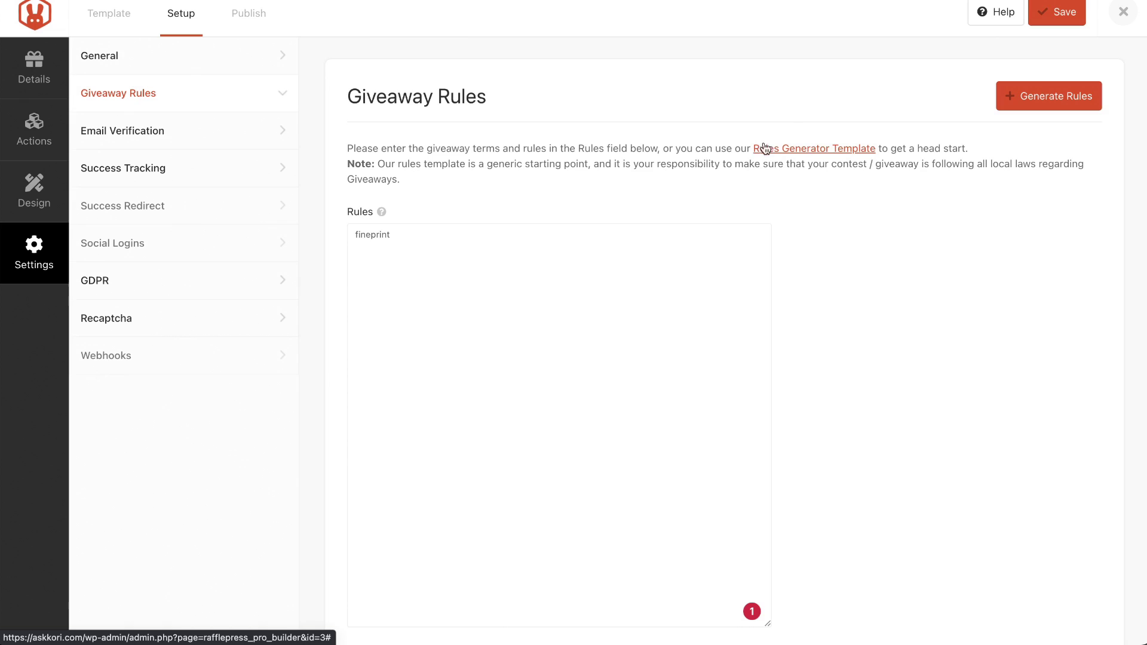
# - Generate sweepstakes rules with no sponsor name and United States as eligible location
pyautogui.click(1018, 96)
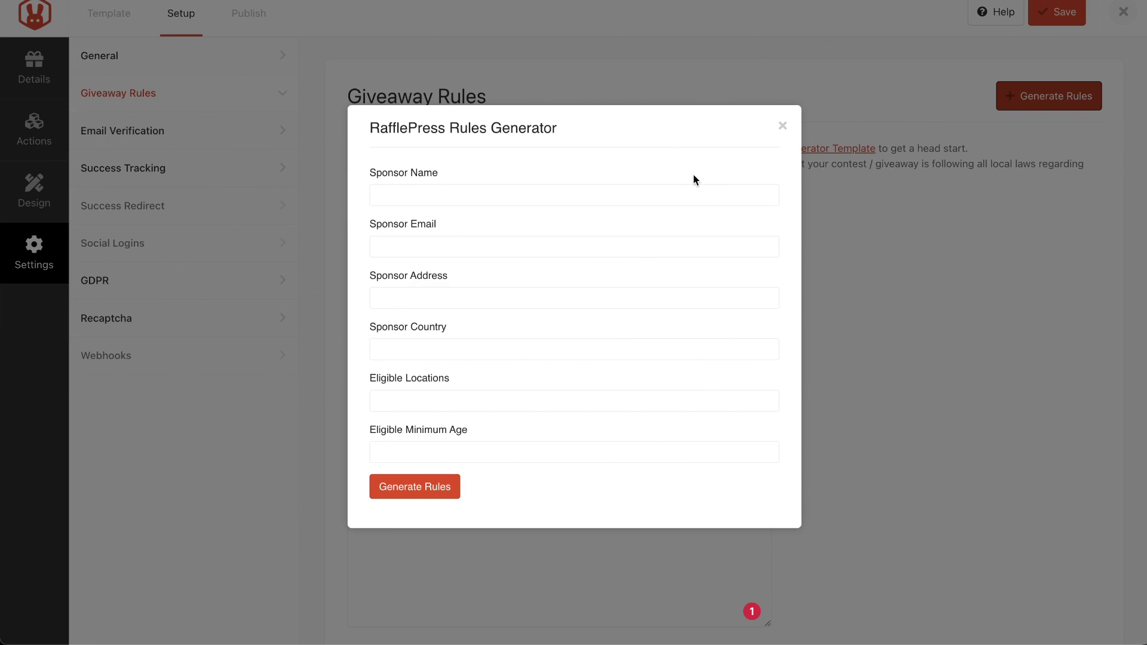
pyautogui.click(389, 195)
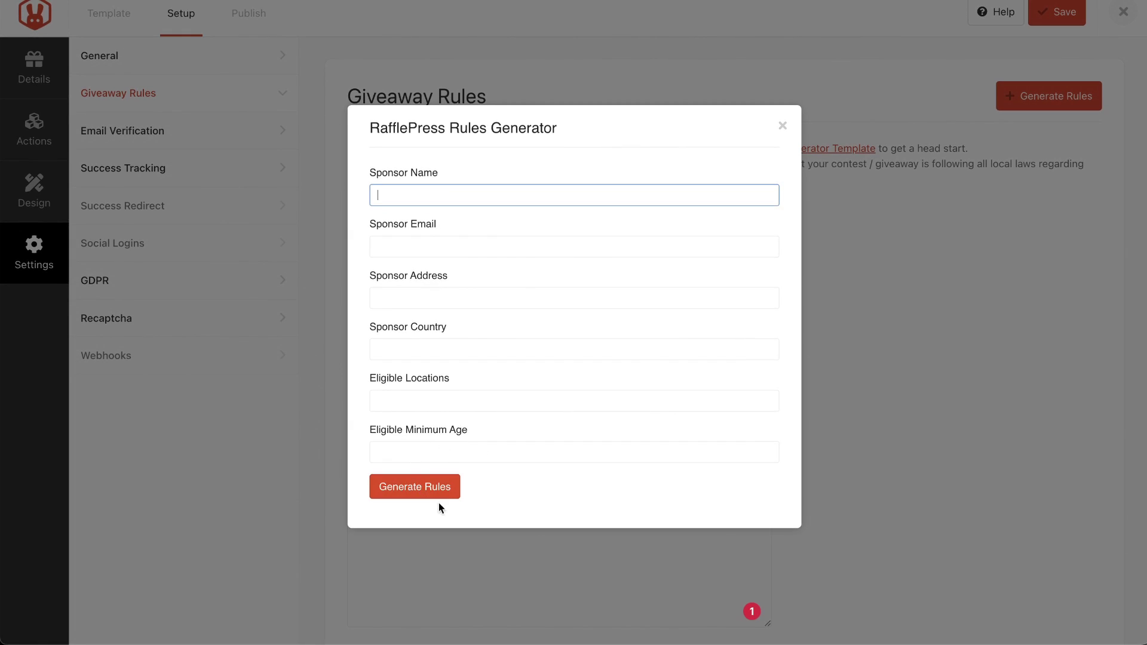
pyautogui.click(509, 482)
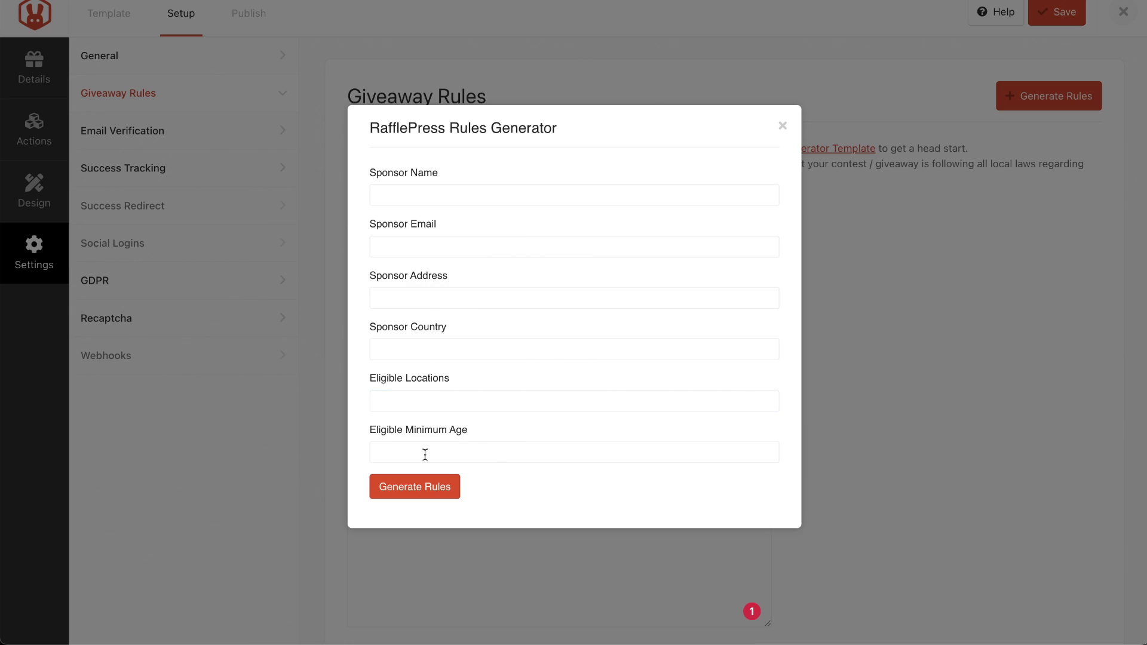
pyautogui.click(430, 400)
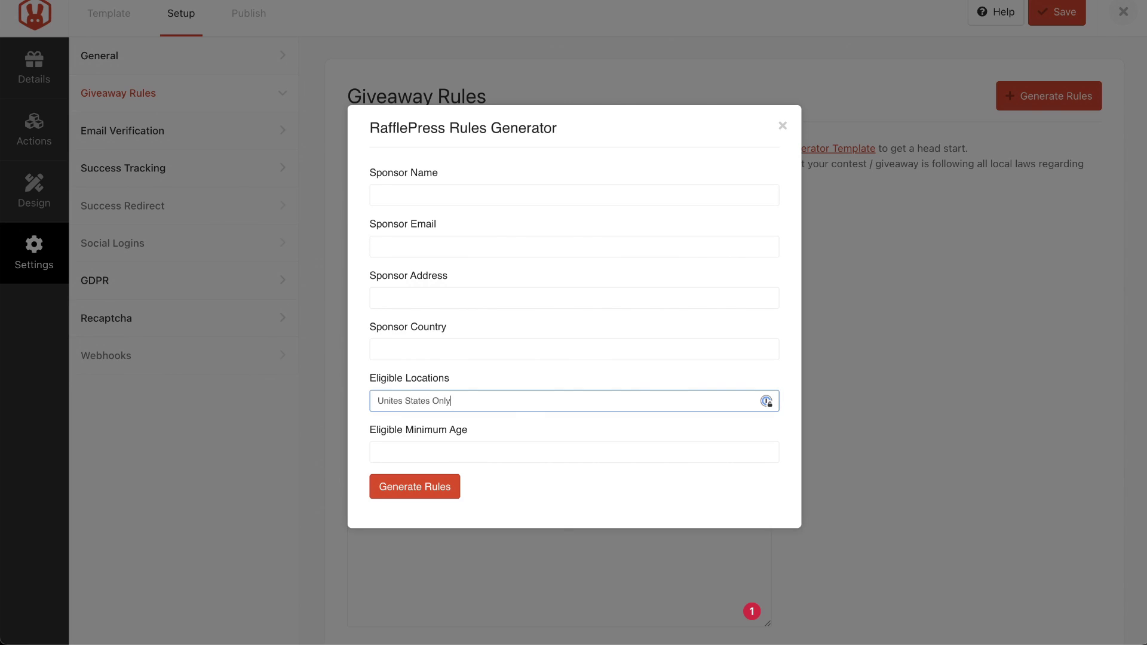
pyautogui.click(417, 487)
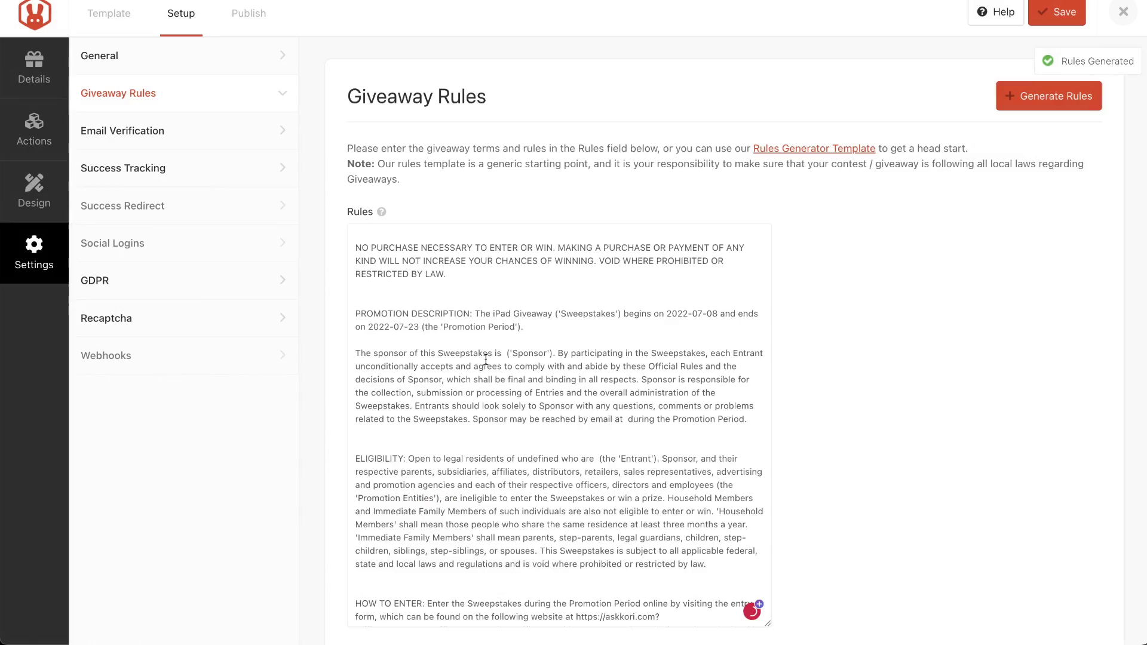
pyautogui.scroll(-15, 557, 420)
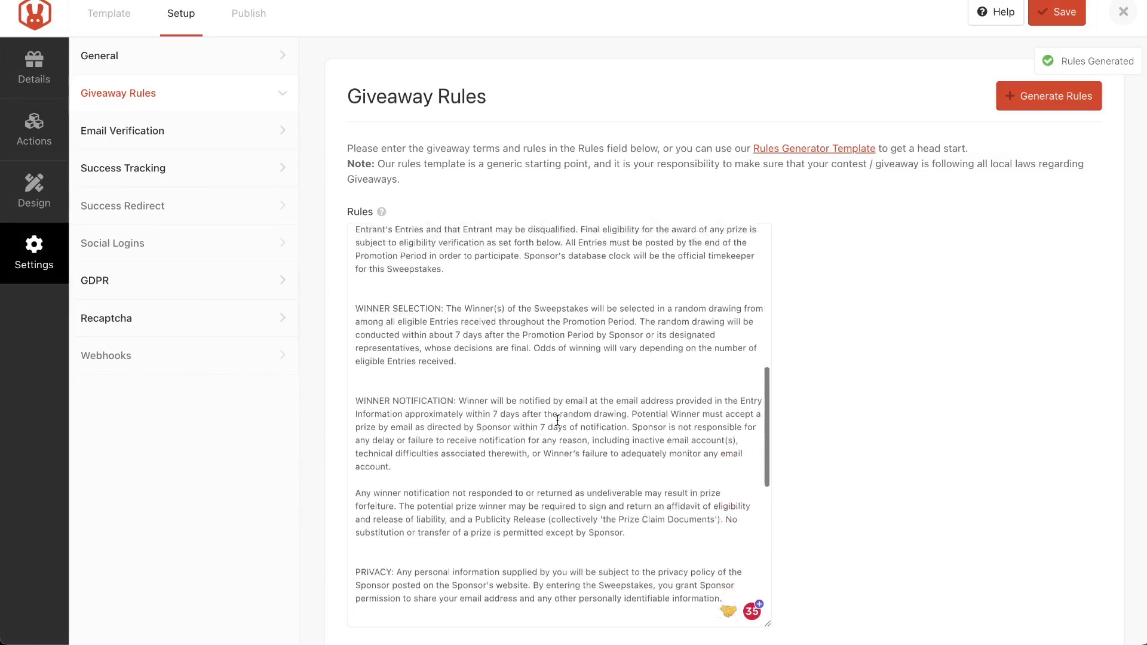
pyautogui.scroll(-5, 557, 419)
pyautogui.scroll(10, 558, 420)
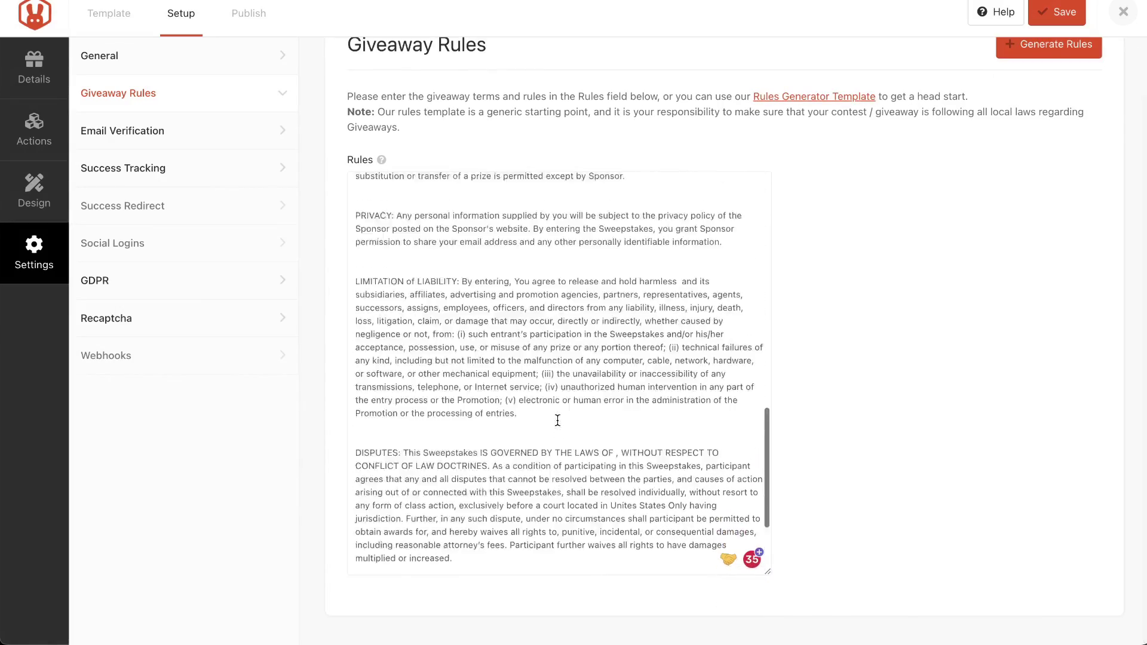
pyautogui.scroll(5, 558, 420)
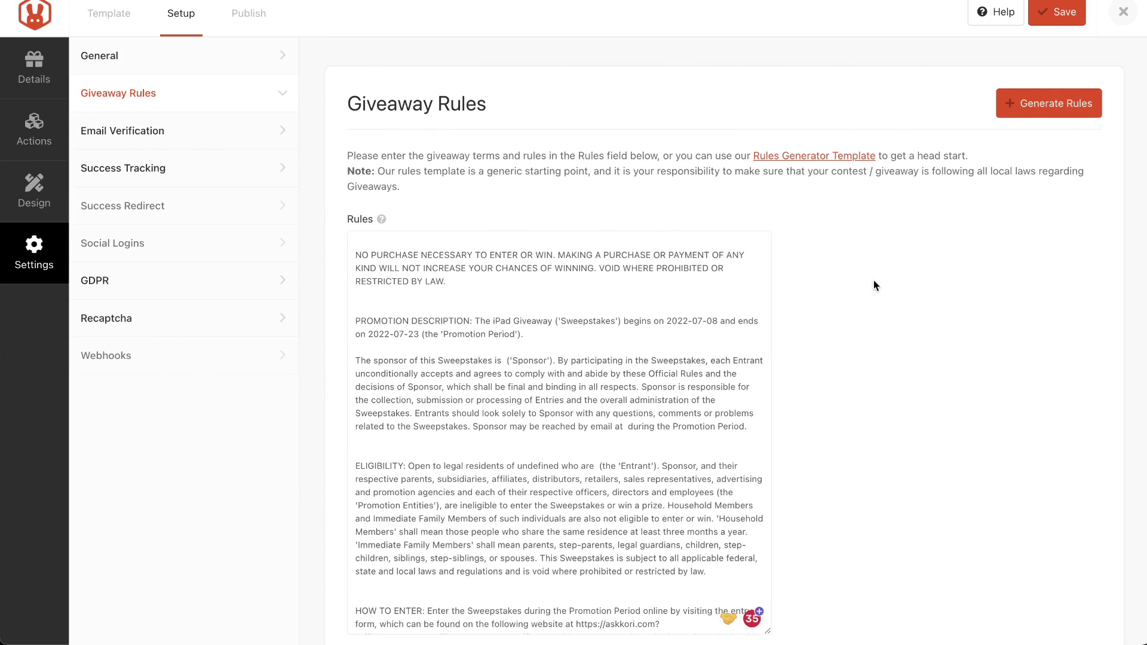
pyautogui.scroll(-1, 866, 289)
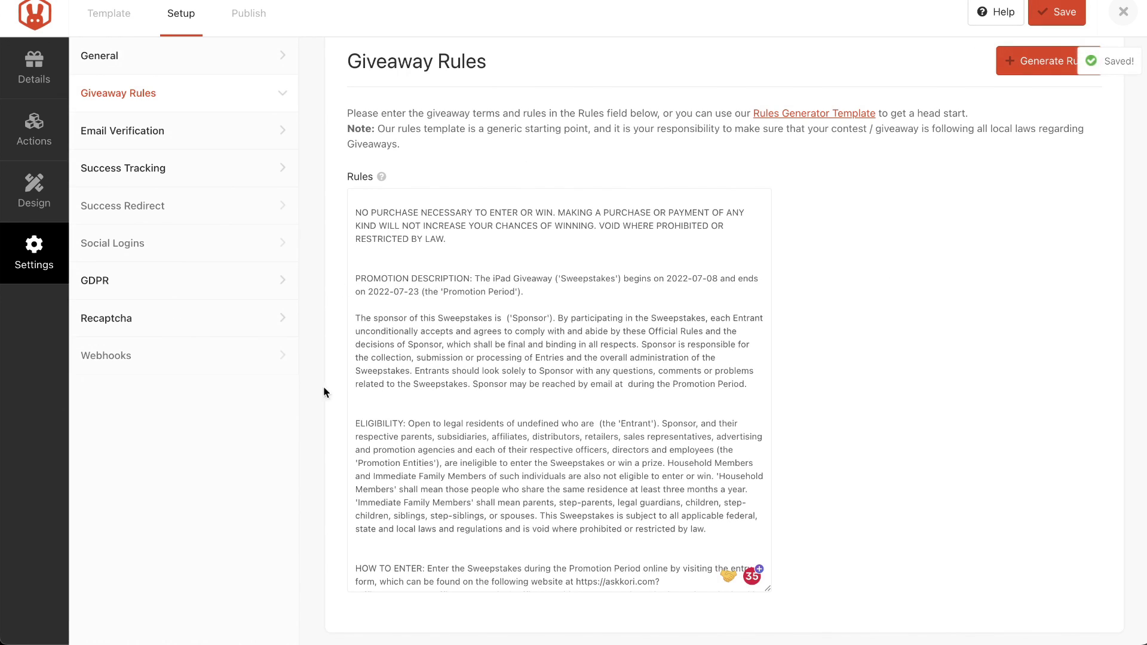
# - Set Email Verification so contestants must confirm their email, then save
pyautogui.click(169, 142)
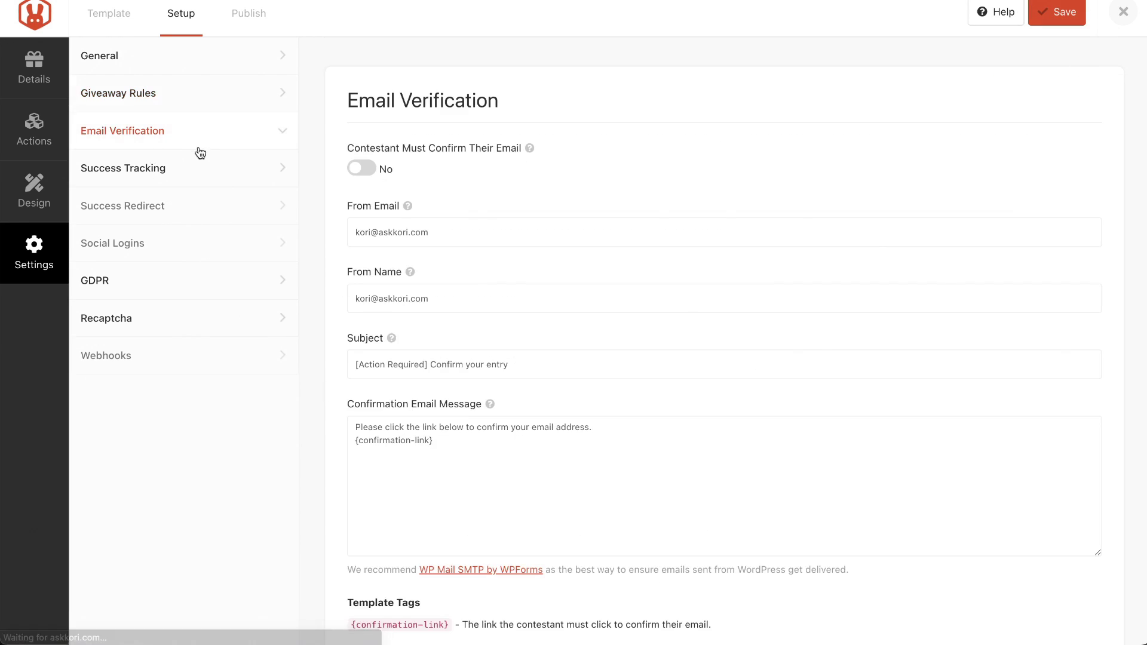
pyautogui.click(362, 172)
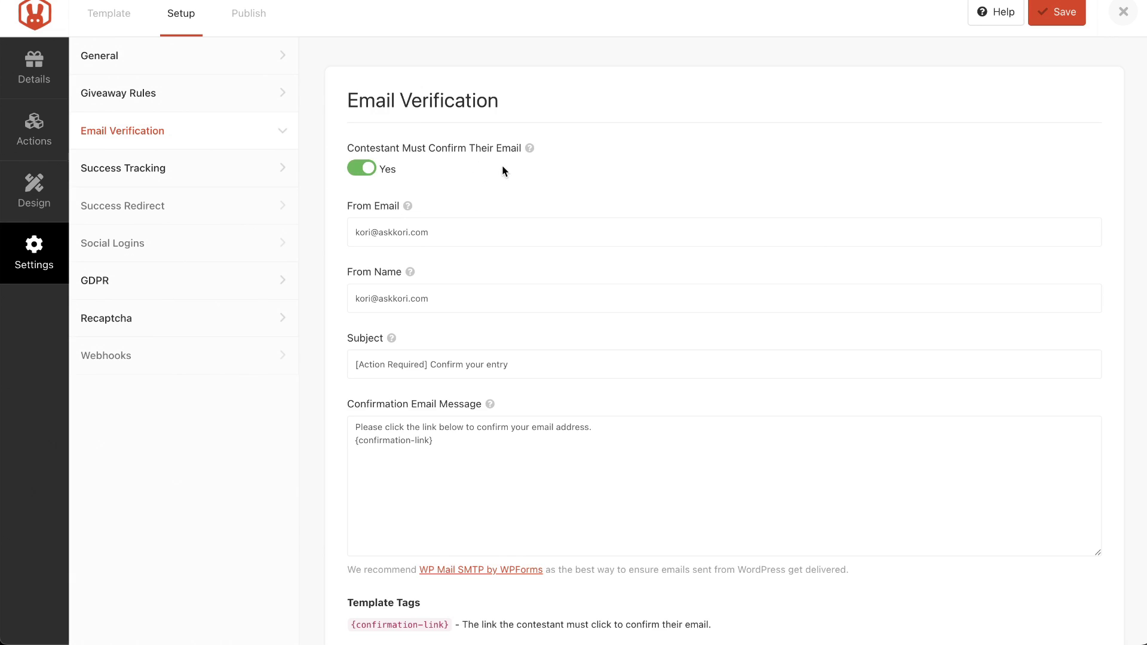
pyautogui.scroll(-1, 507, 207)
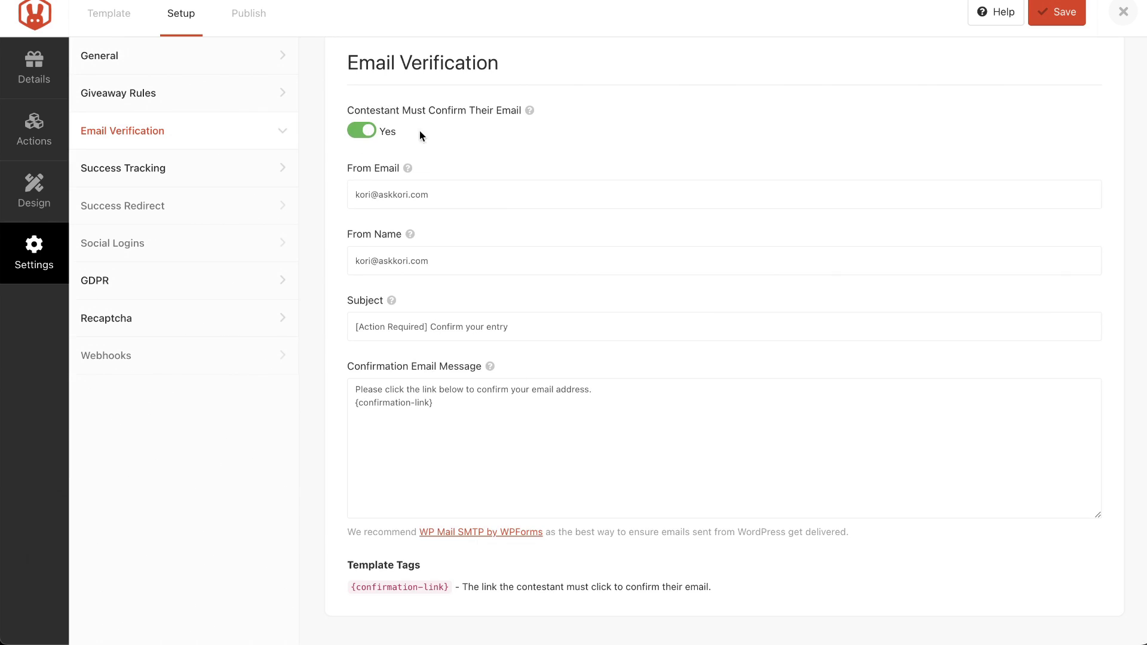
pyautogui.click(1084, 13)
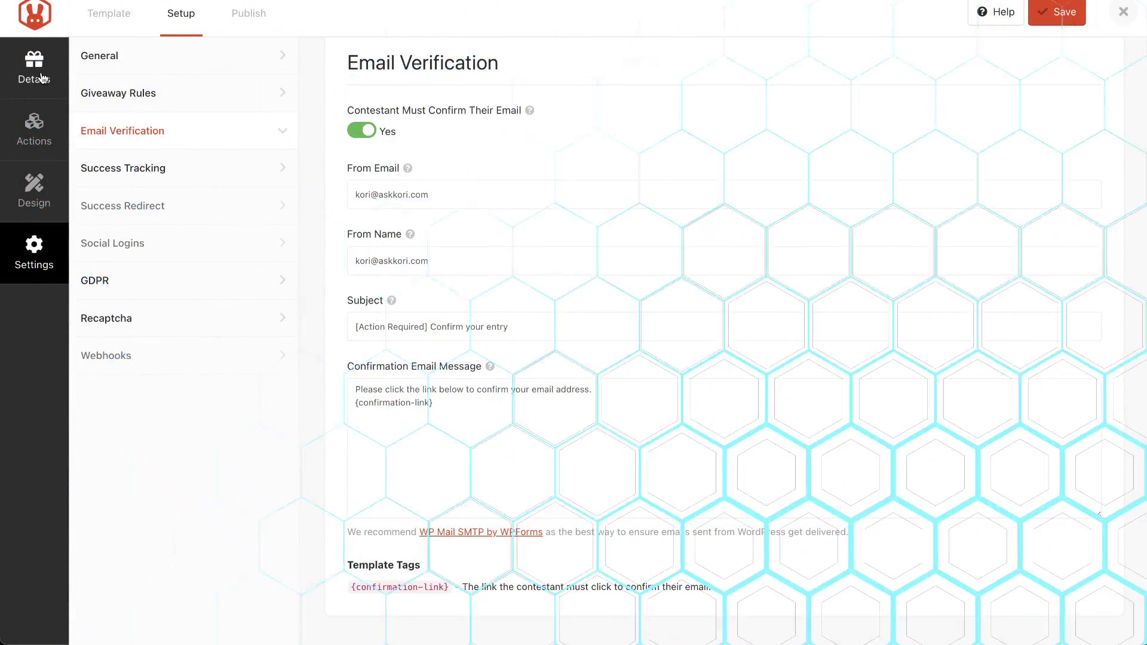
# - Revisit the giveaway's prize details
pyautogui.click(41, 76)
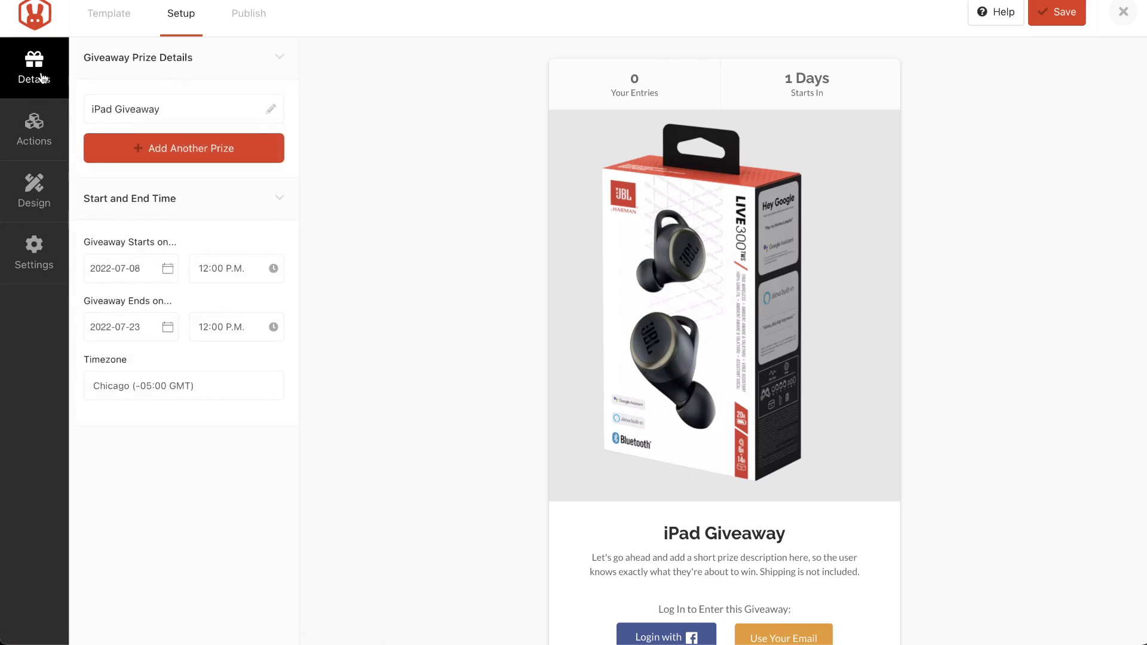
pyautogui.scroll(-1, 680, 282)
pyautogui.scroll(-3, 679, 282)
pyautogui.scroll(4, 679, 282)
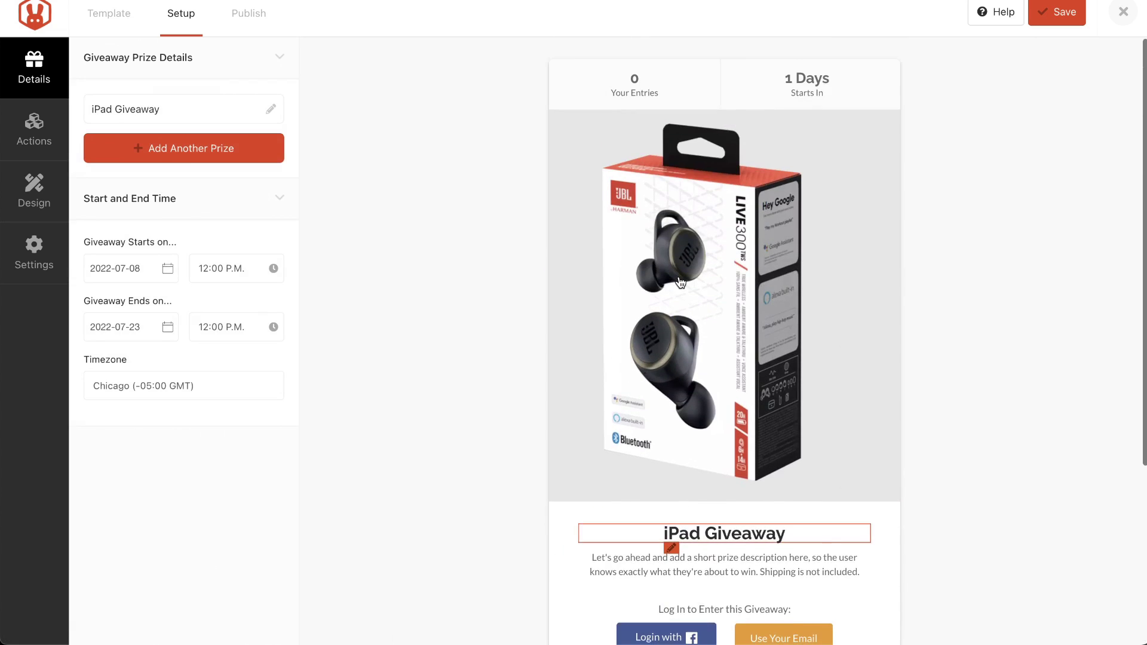
# - Dismiss the Landing Page upgrade notice, choose WordPress Shortcode, and copy [rafflepress id="3"]
pyautogui.click(242, 26)
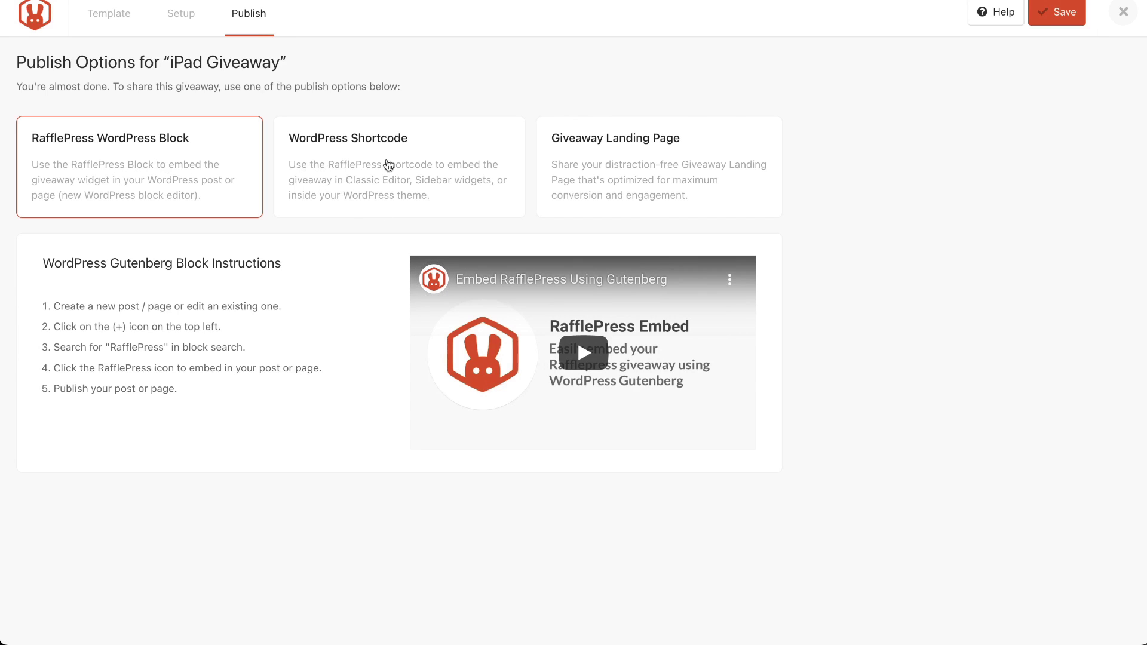
pyautogui.click(673, 164)
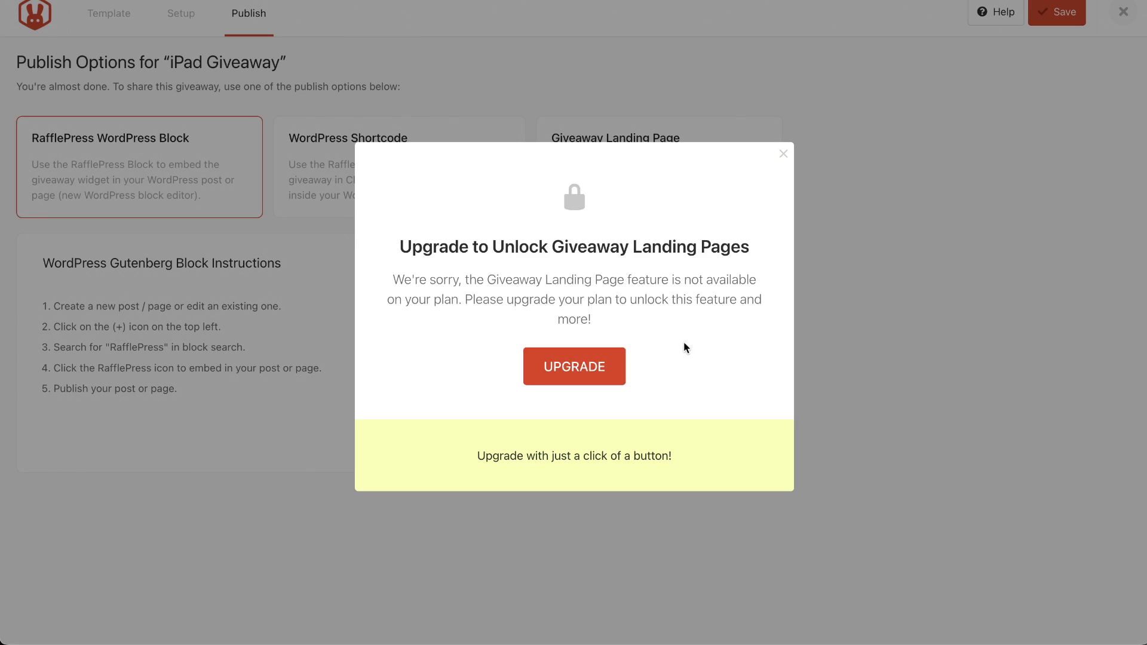
pyautogui.click(782, 155)
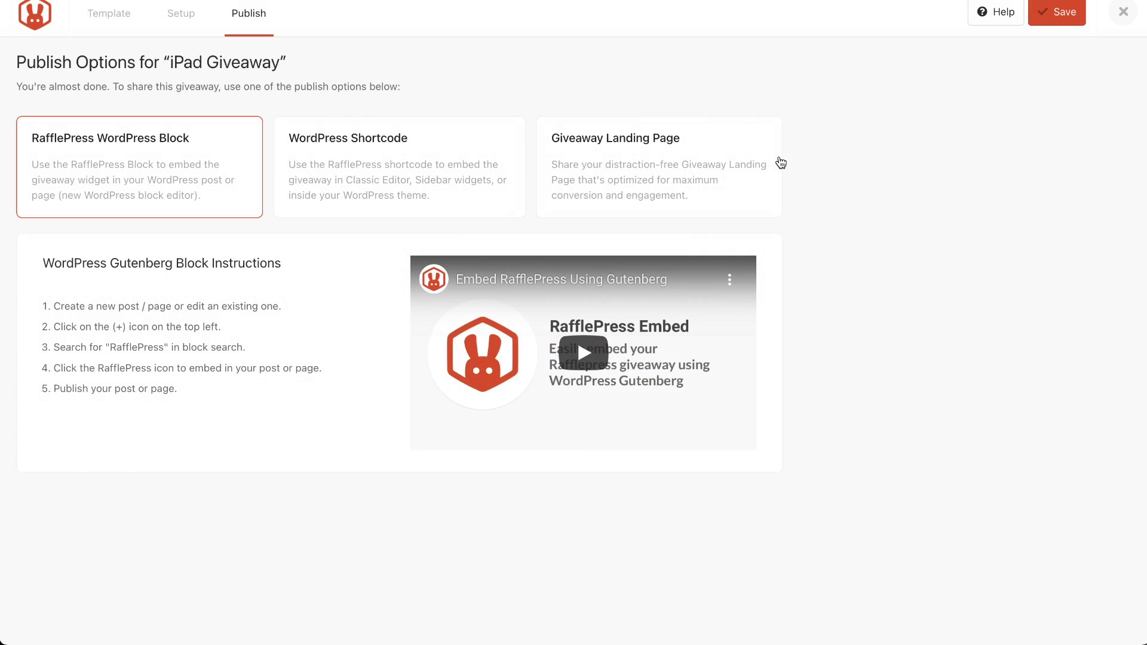
pyautogui.click(327, 158)
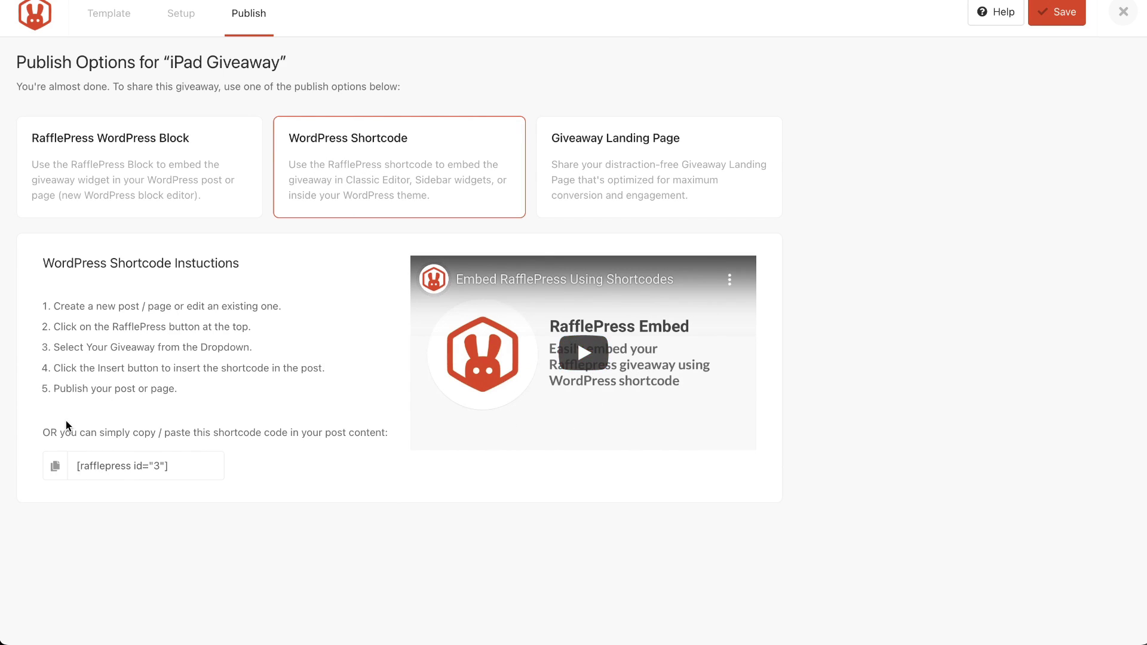
pyautogui.click(56, 471)
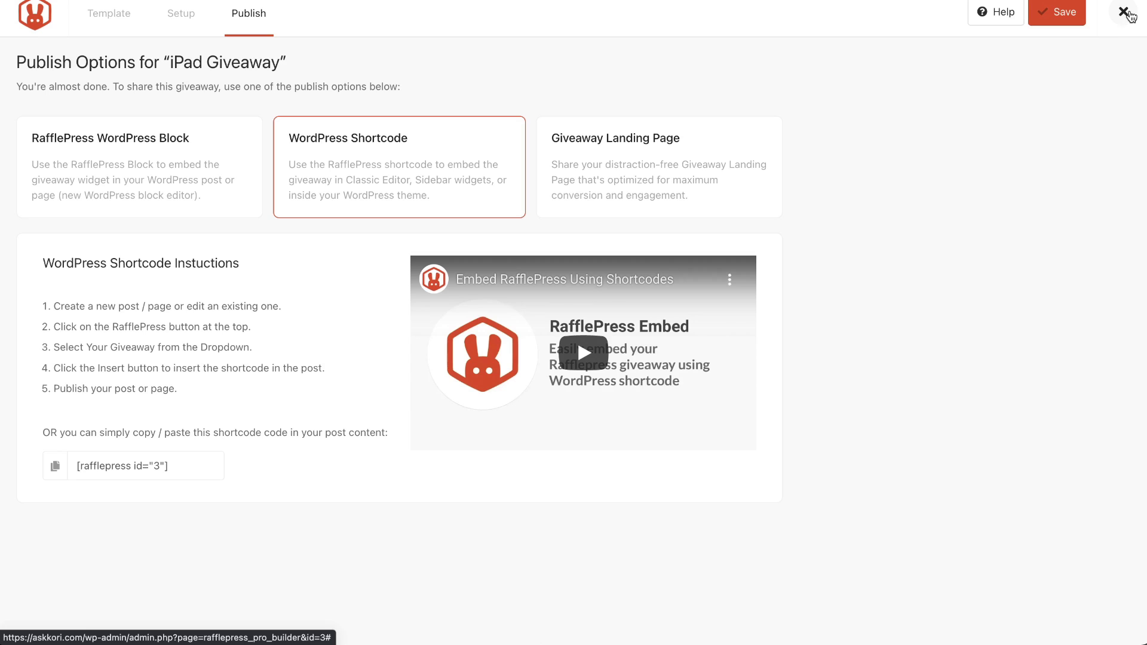
# - Close the giveaway builder, create a page titled 'iPad Giveaway', and switch to Divi Builder
pyautogui.click(1125, 14)
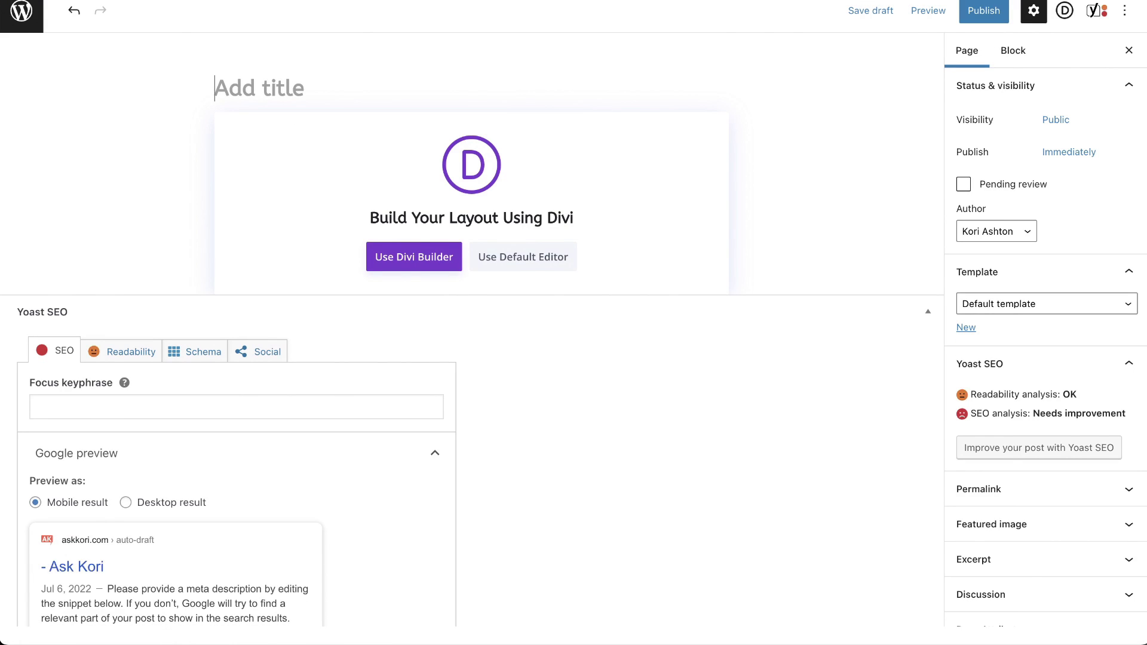
pyautogui.write('iPad Gie')
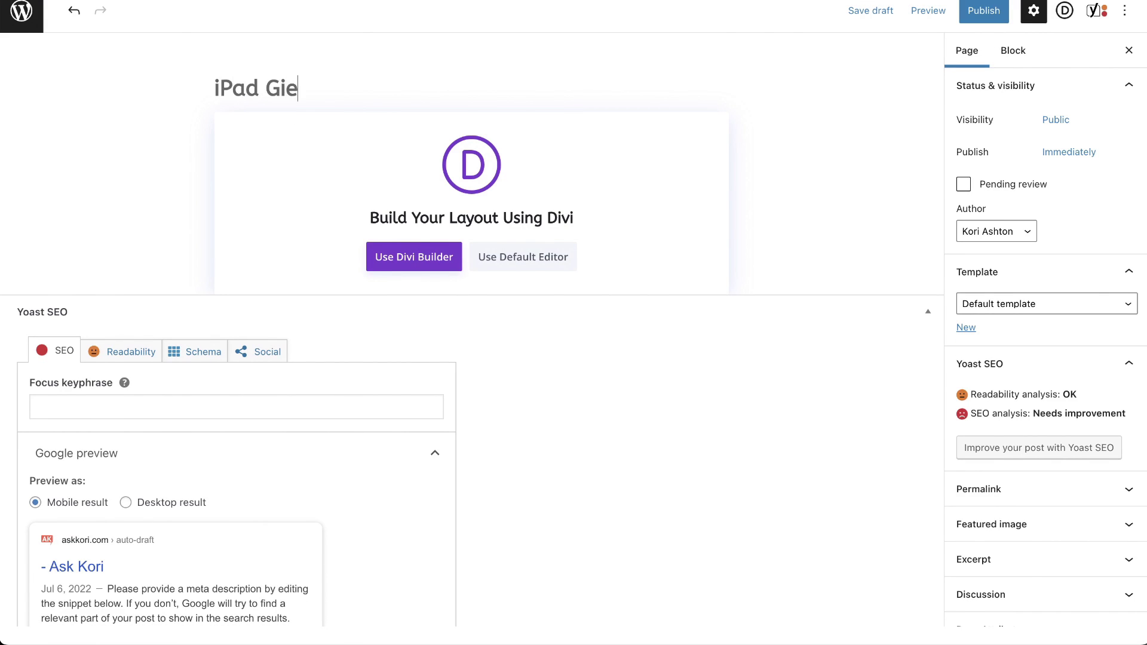
pyautogui.press('BackSpace')
pyautogui.write('veaway')
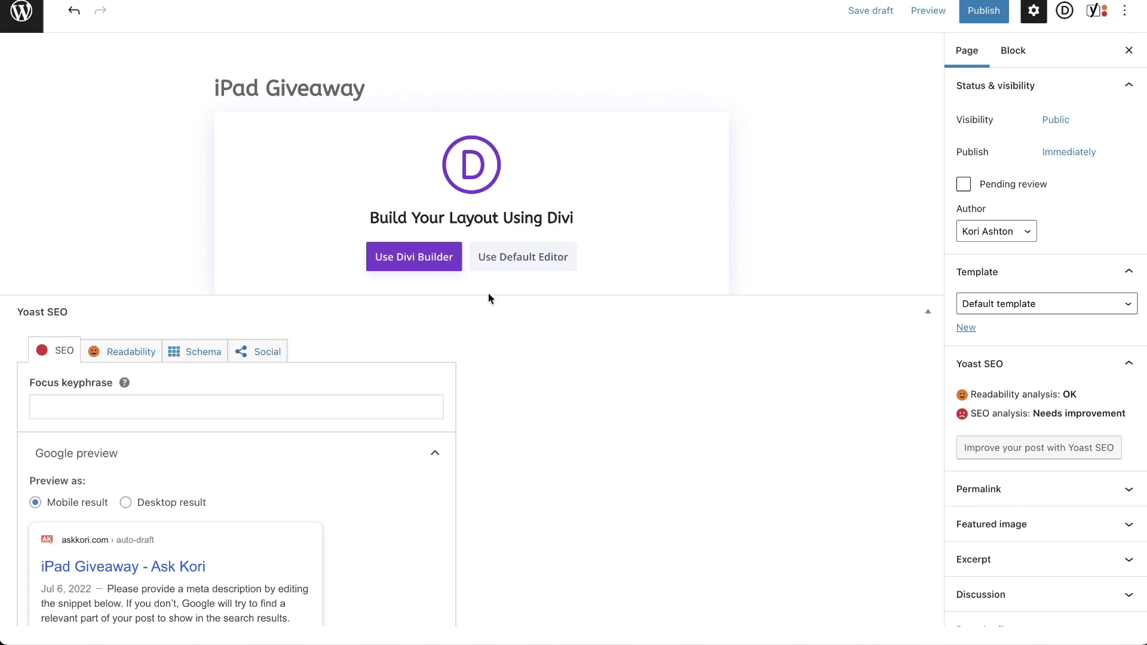
pyautogui.click(415, 269)
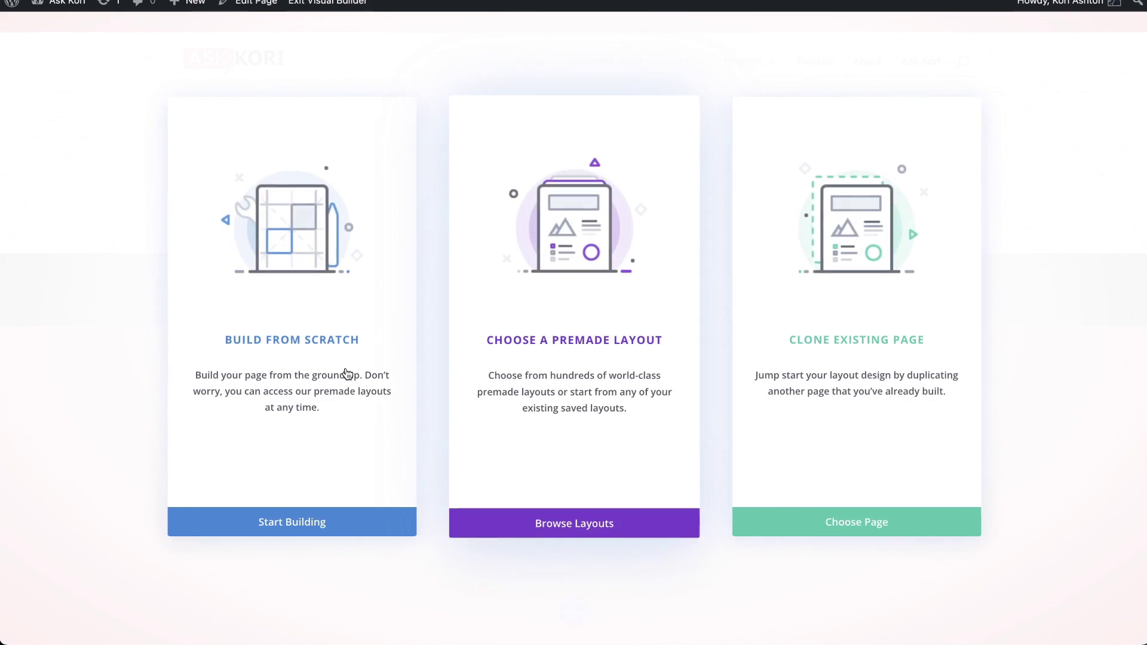
# - Start from scratch with a one-column row and a Code module holding the pasted shortcode
pyautogui.click(370, 431)
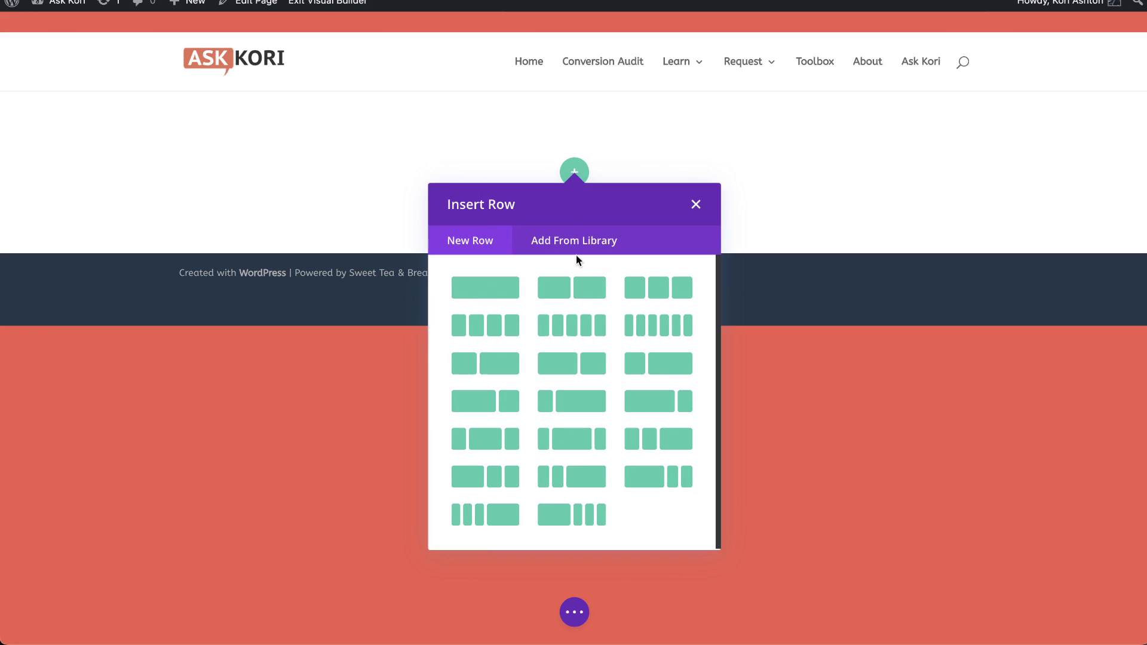
pyautogui.click(479, 287)
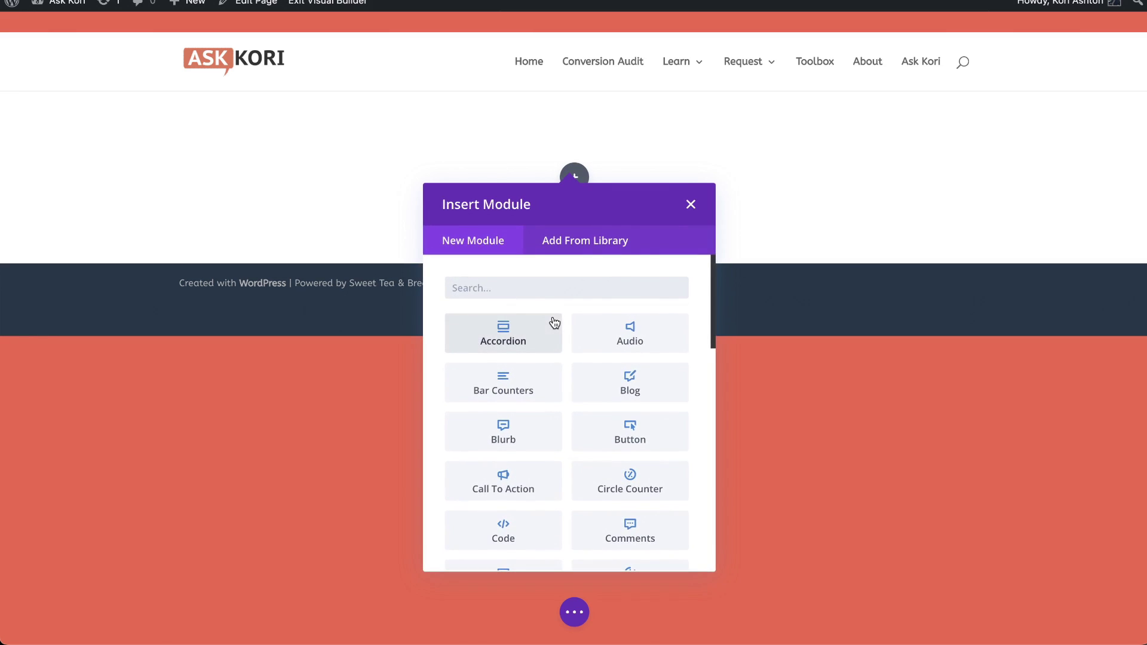
pyautogui.write('sho')
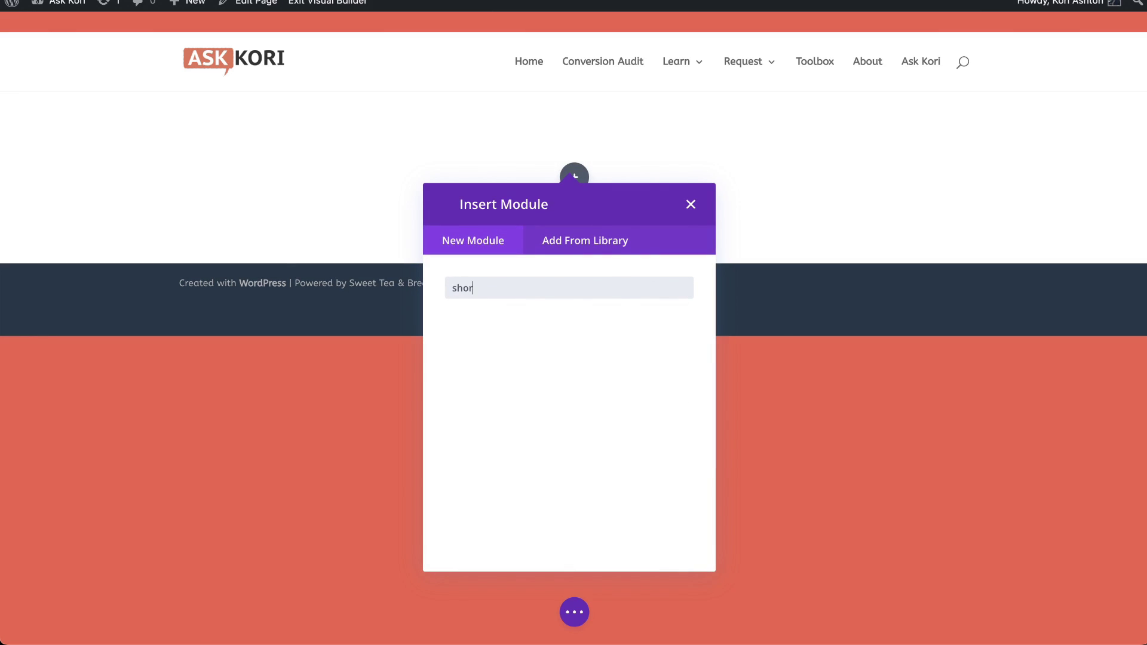
pyautogui.write('r')
pyautogui.press('BackSpace')
pyautogui.press('BackSpace')
pyautogui.press('BackSpace')
pyautogui.press('BackSpace')
pyautogui.write('code')
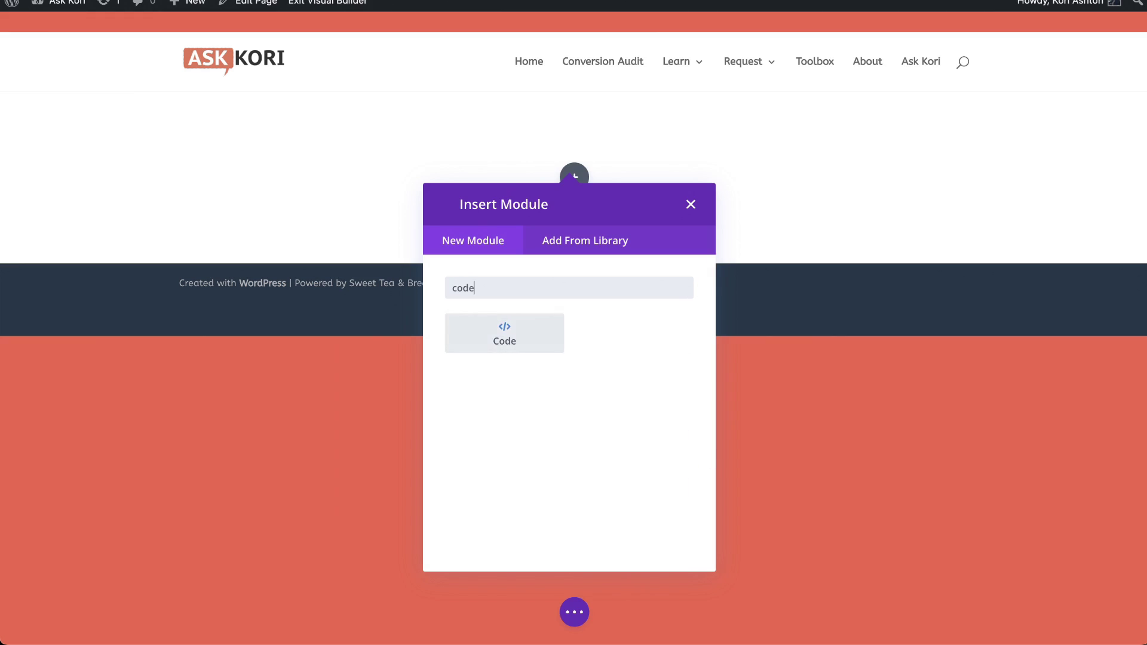
pyautogui.click(555, 339)
pyautogui.click(550, 250)
pyautogui.hotkey('ctrl', 'v')
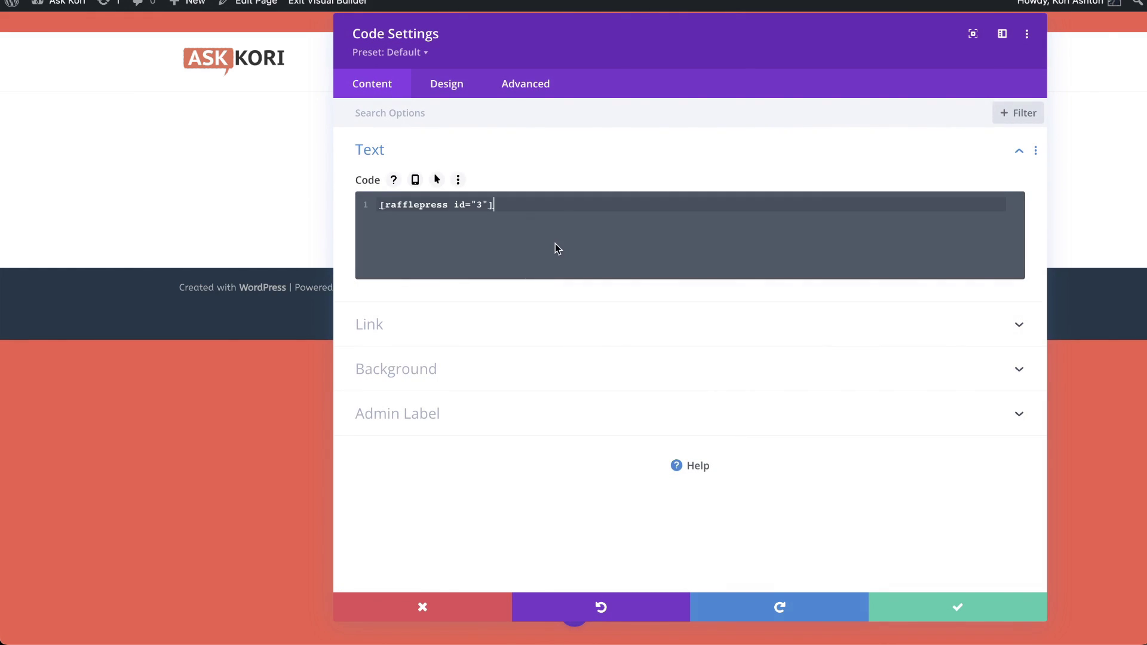
pyautogui.click(925, 608)
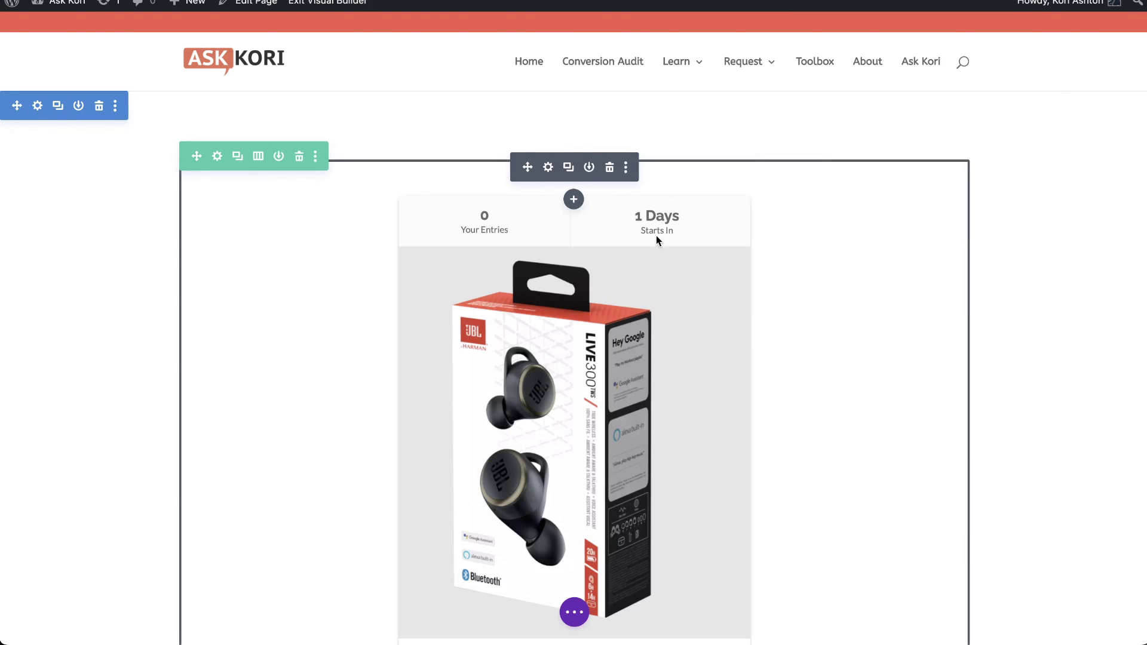
# - Scroll through the page to check the embedded iPad Giveaway
pyautogui.scroll(-6, 1065, 317)
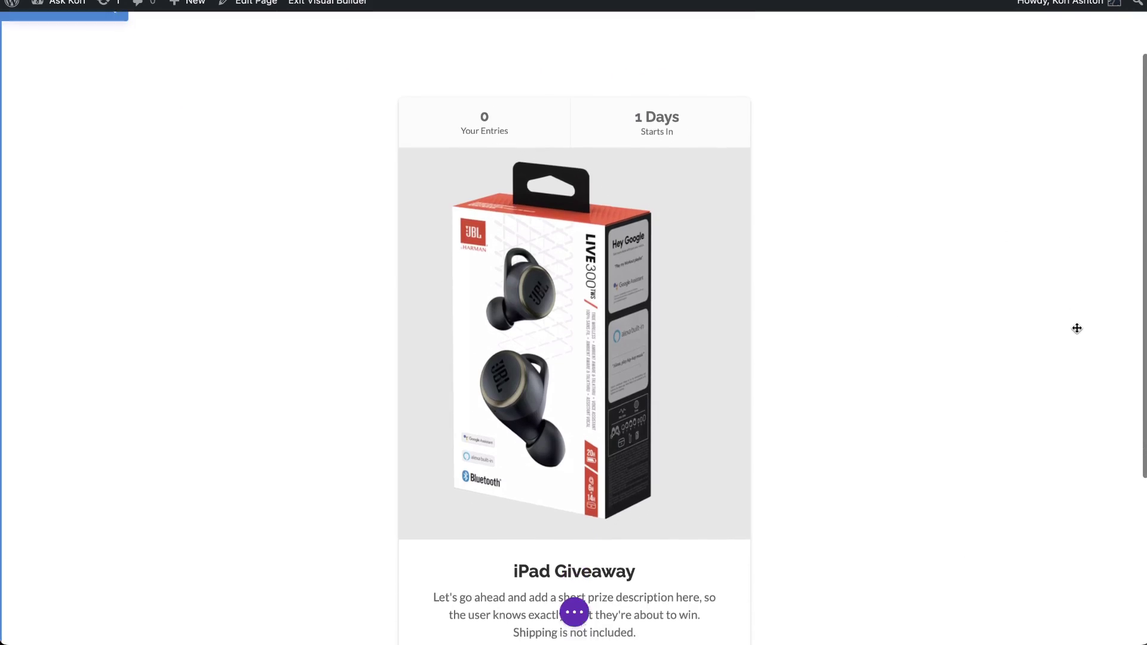
pyautogui.scroll(6, 1076, 328)
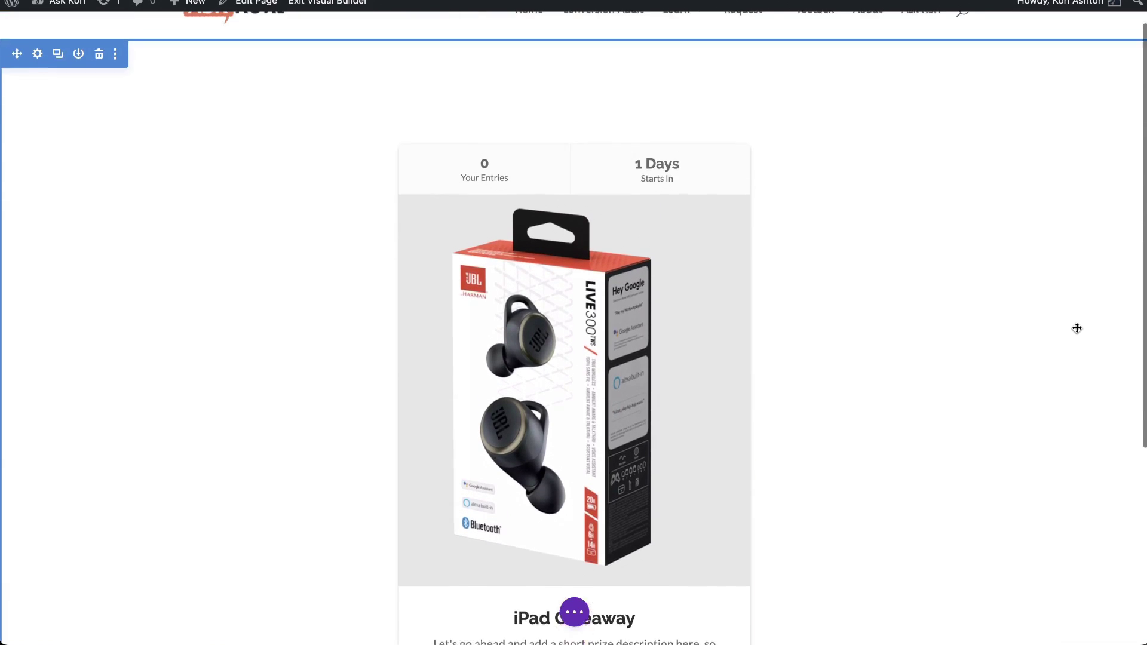
pyautogui.scroll(-5, 1076, 328)
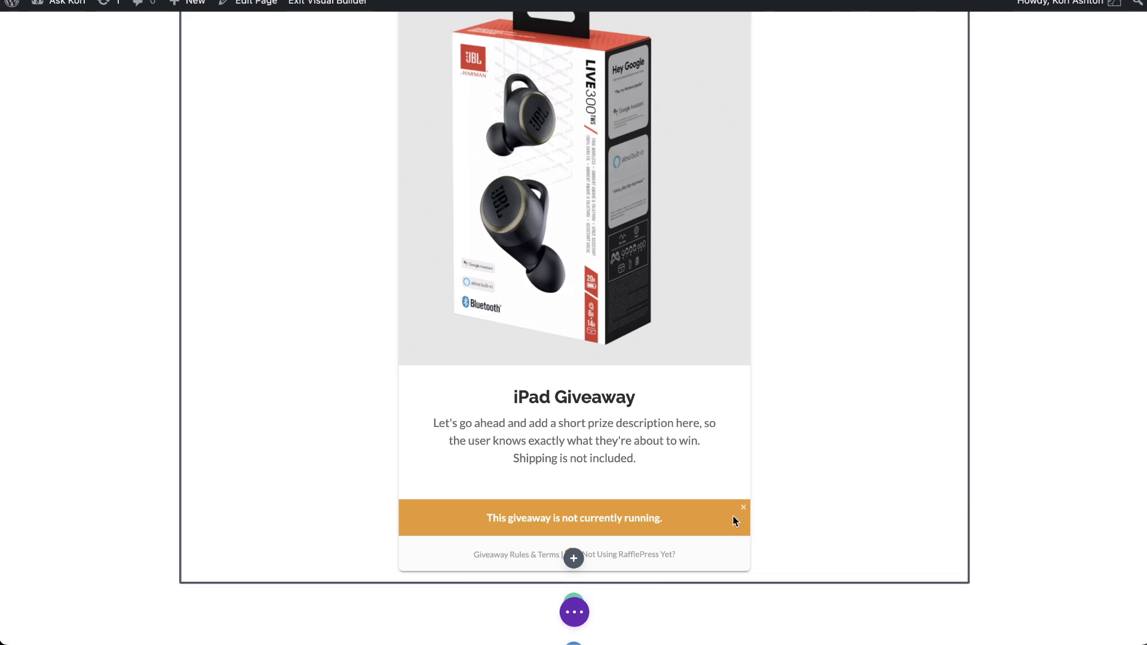
pyautogui.scroll(5, 793, 460)
pyautogui.scroll(-1, 793, 463)
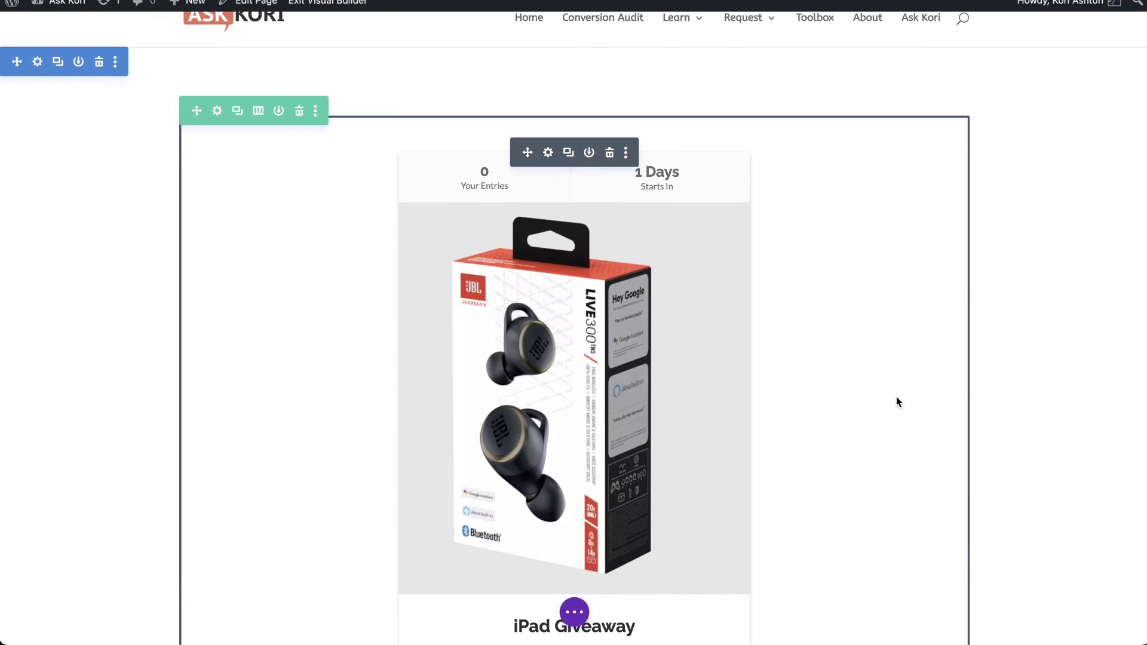
pyautogui.scroll(-4, 897, 401)
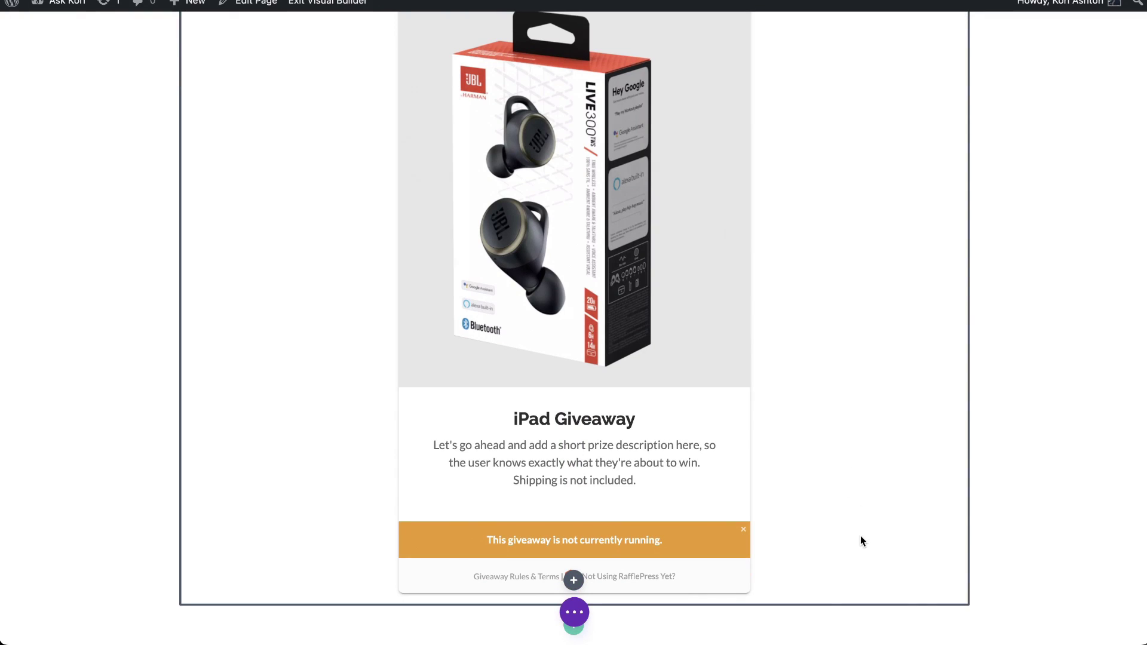
pyautogui.scroll(3, 859, 540)
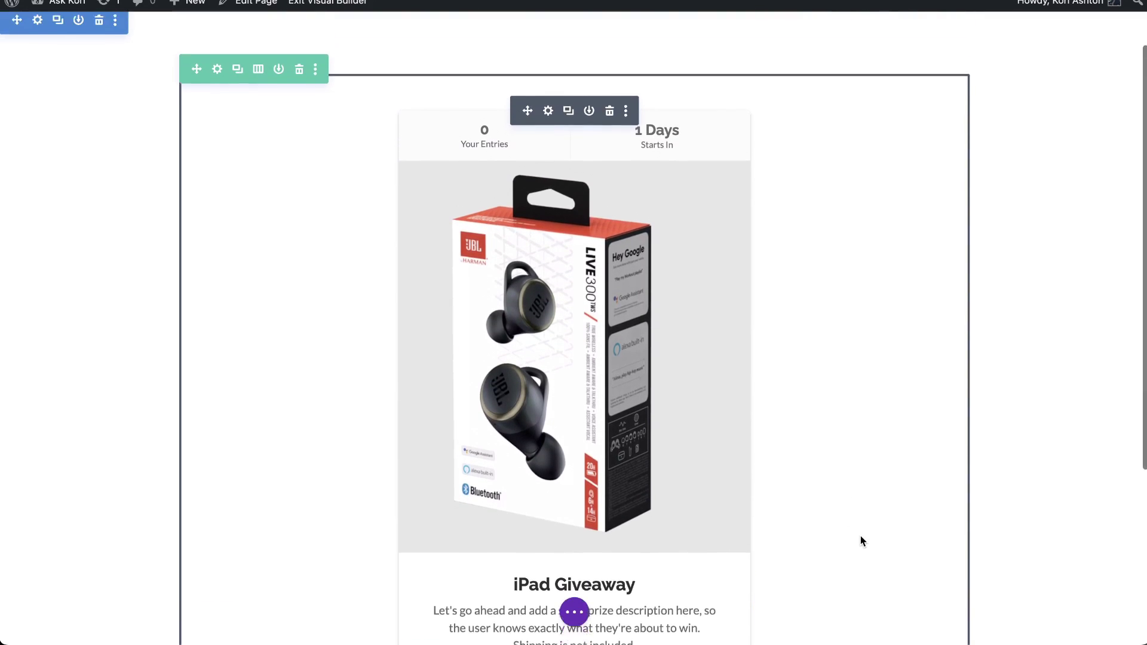
pyautogui.scroll(-3, 860, 541)
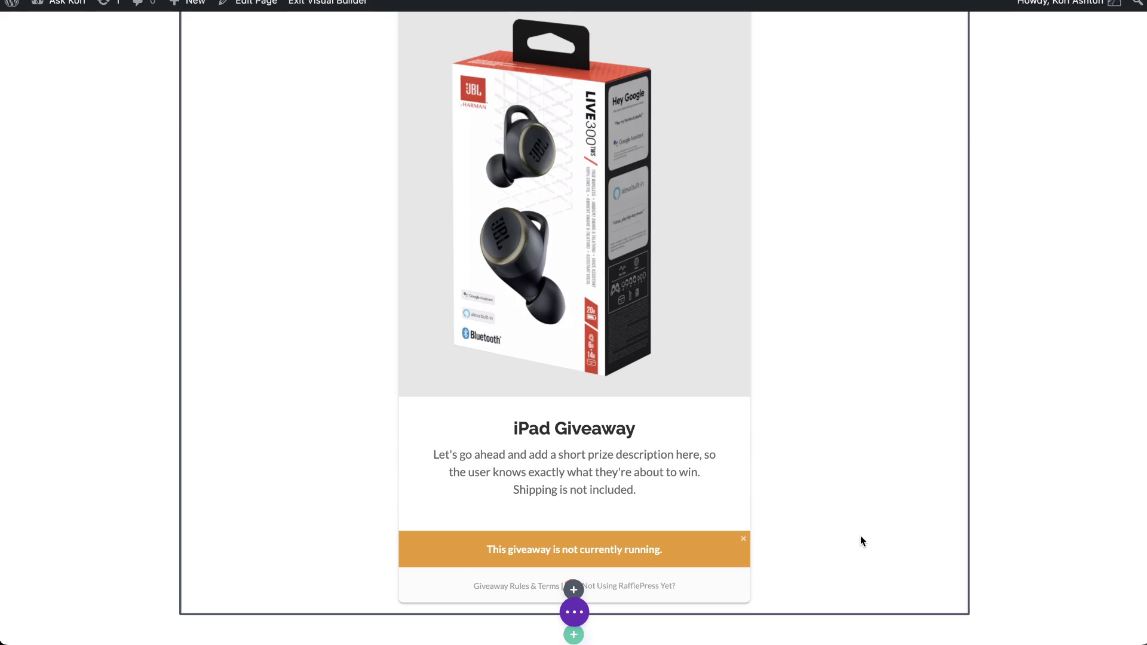
pyautogui.scroll(3, 781, 573)
pyautogui.scroll(-3, 781, 584)
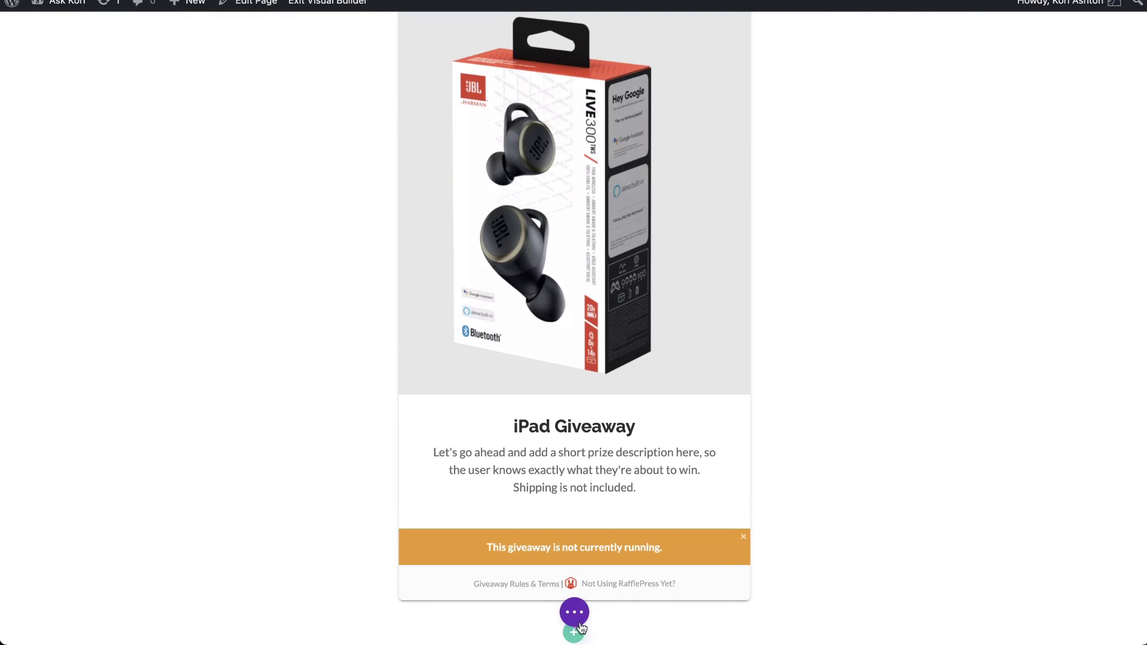
pyautogui.scroll(1, 805, 426)
pyautogui.scroll(3, 805, 427)
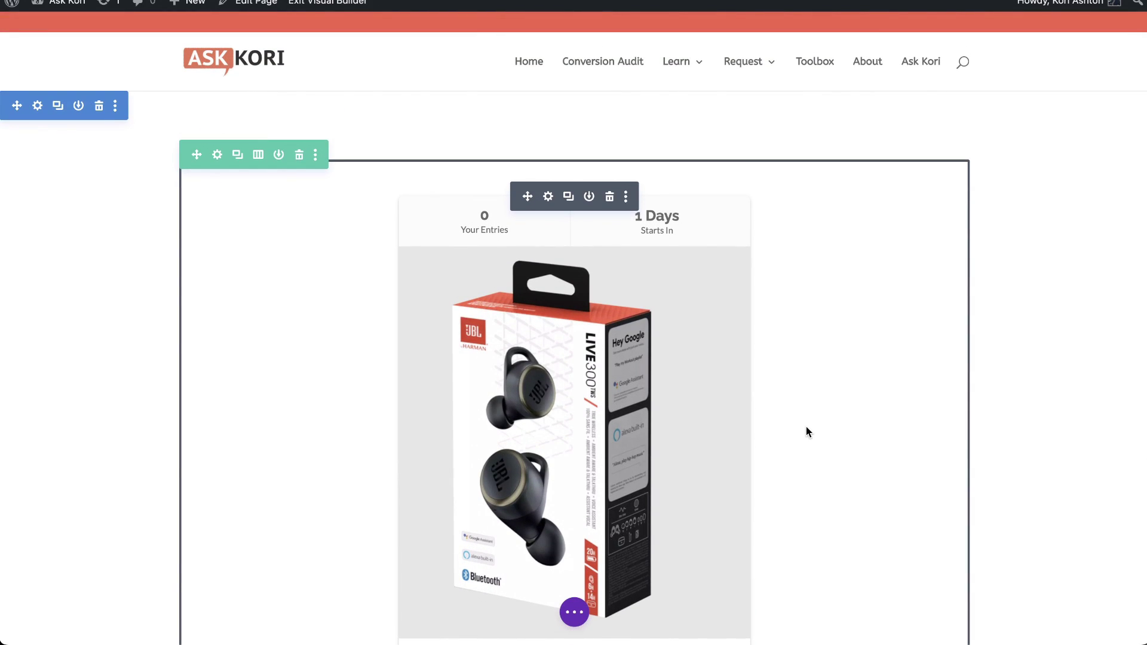
# - Filter giveaways by Needs Winners and All, then open iPad Giveaway's Users list and Pick Winner options
pyautogui.click(574, 611)
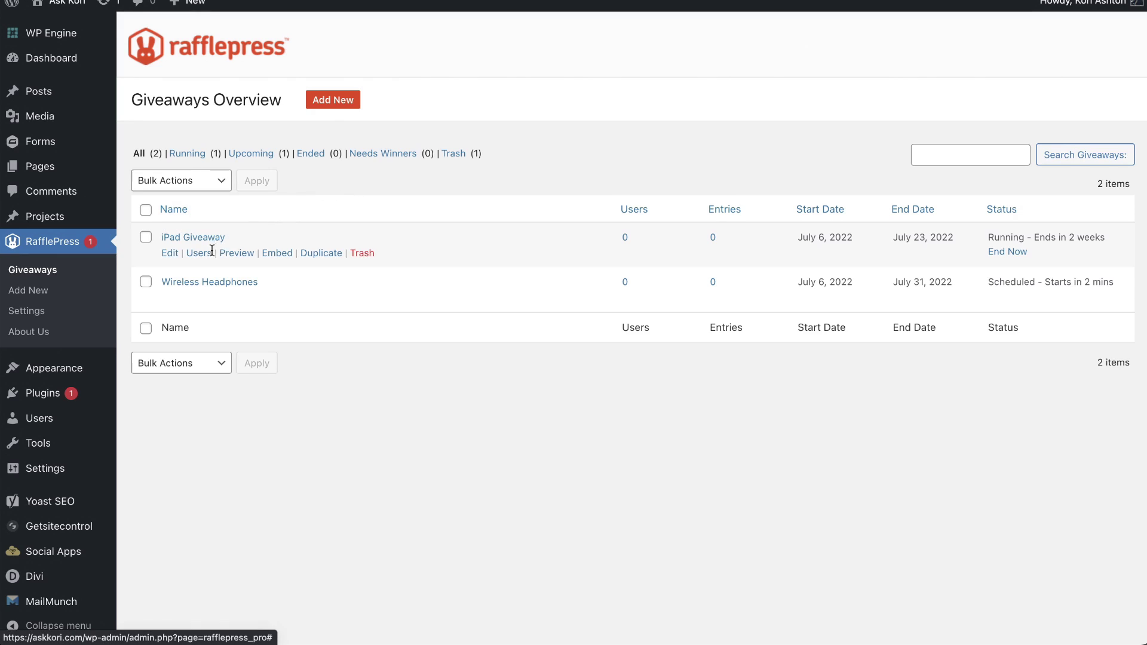
pyautogui.click(379, 154)
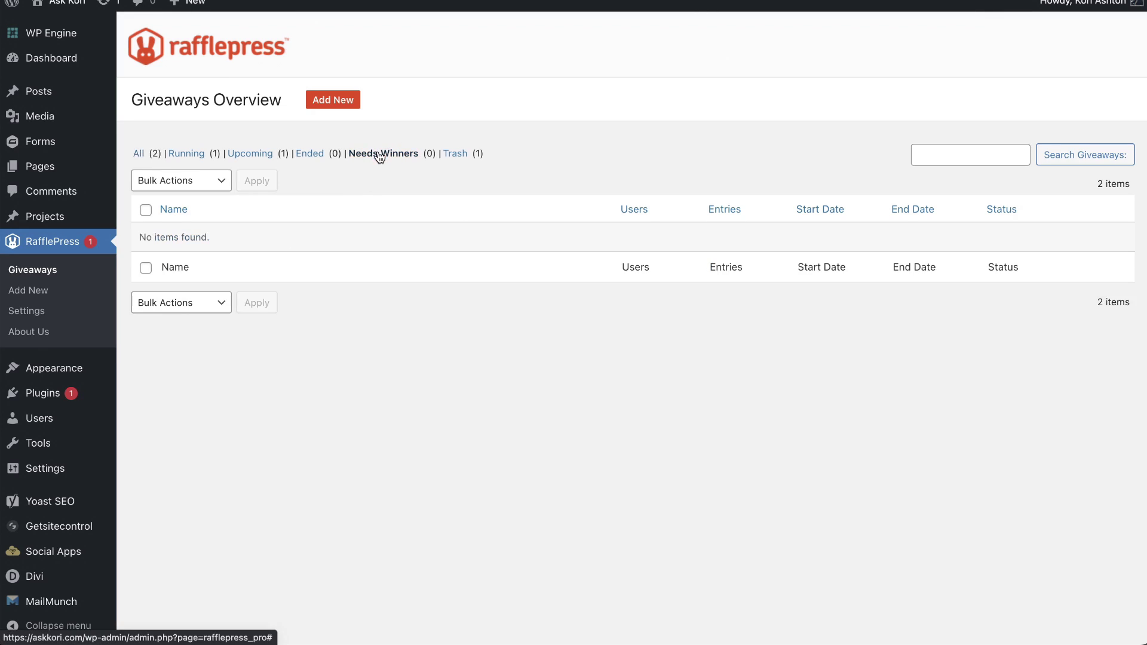
pyautogui.click(139, 154)
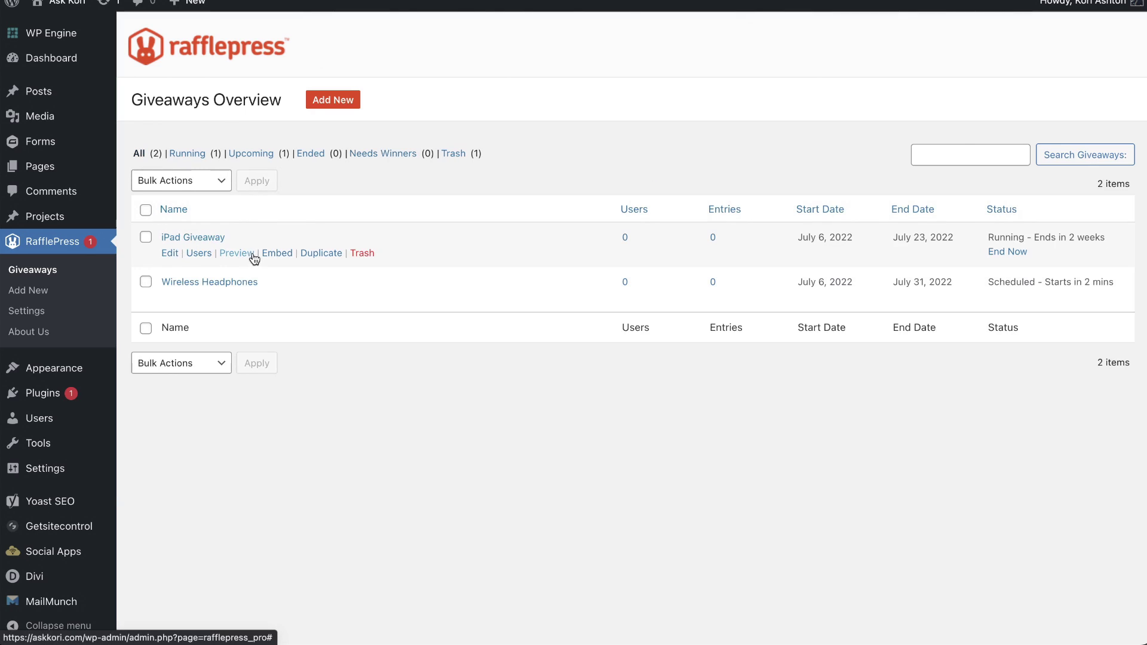
pyautogui.click(200, 253)
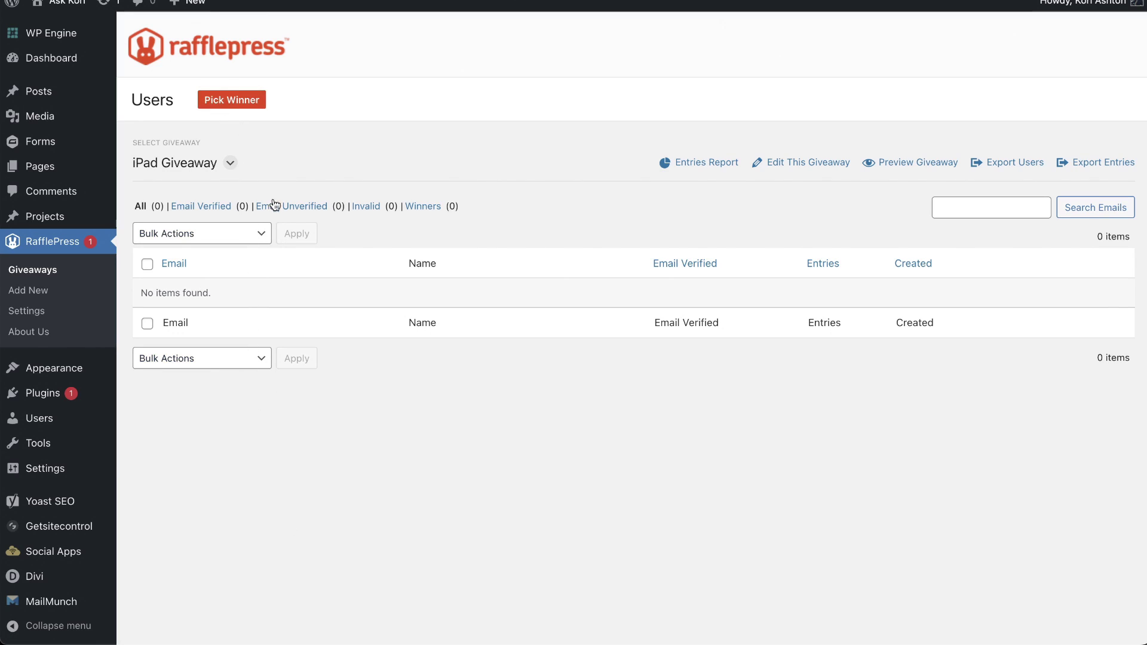
pyautogui.click(228, 105)
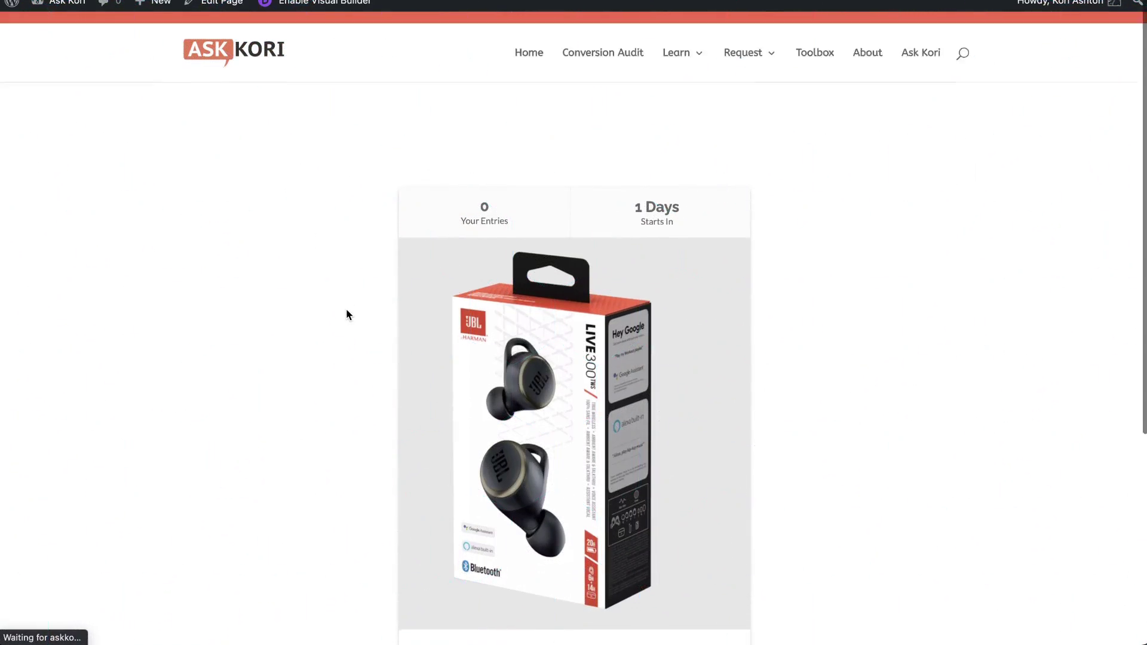
pyautogui.scroll(-5, 348, 315)
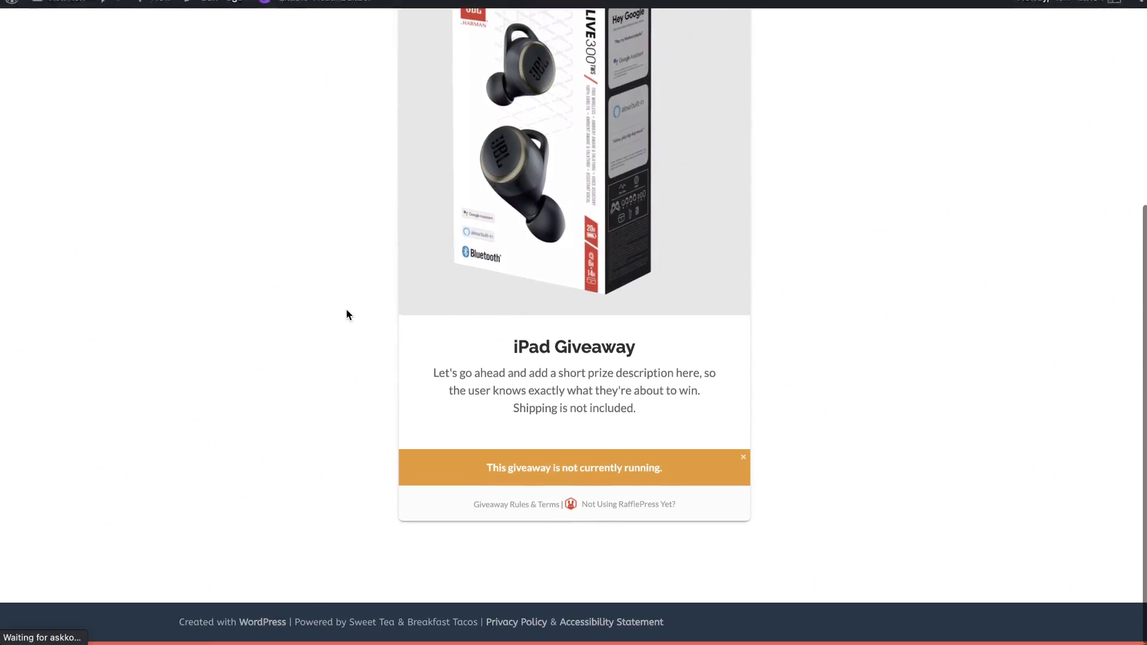
pyautogui.scroll(6, 348, 315)
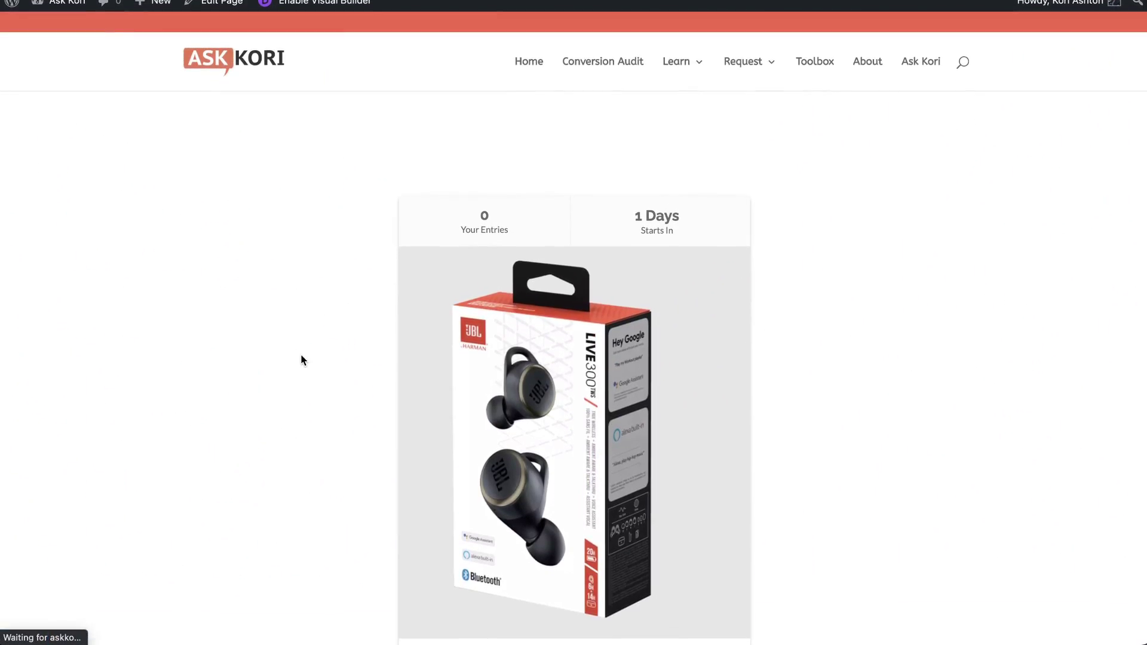
pyautogui.scroll(-3, 302, 360)
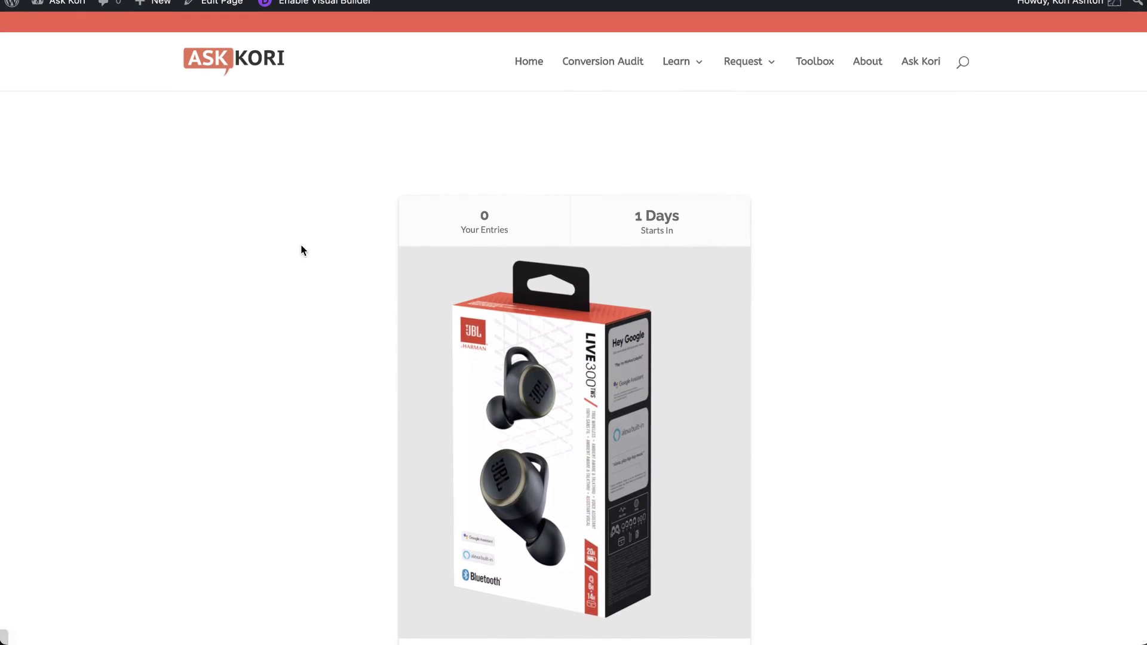
pyautogui.scroll(-4, 301, 250)
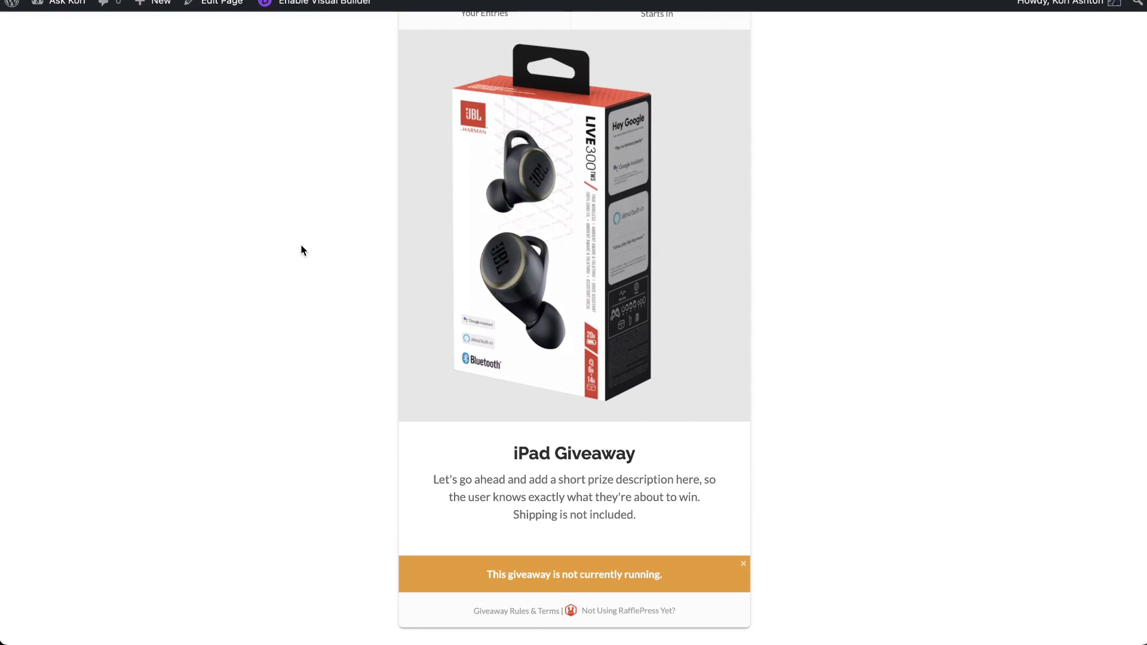
pyautogui.scroll(4, 301, 249)
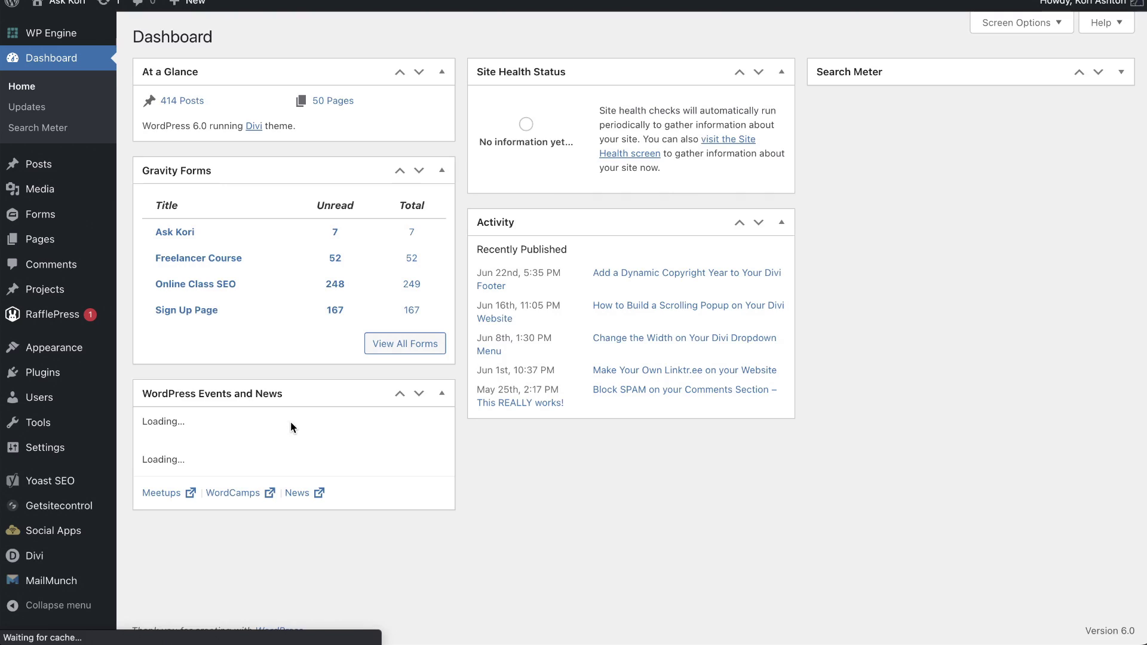
# - Edit iPad Giveaway to start on July 6, 2022, then exit the giveaway builder
pyautogui.click(79, 323)
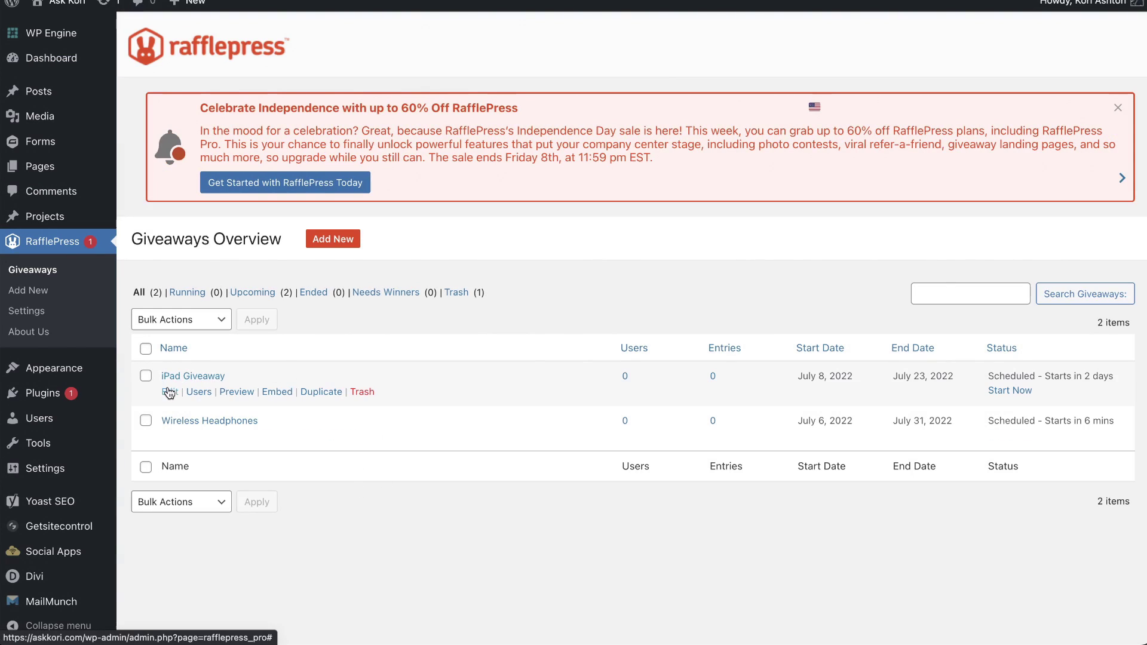
pyautogui.click(170, 391)
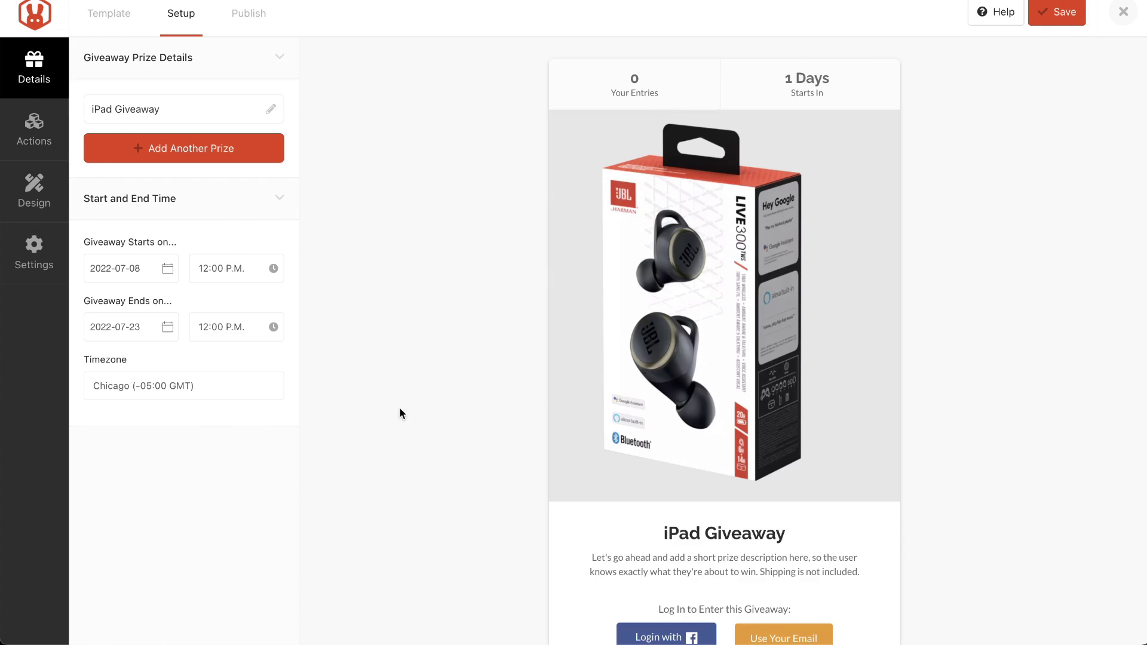
pyautogui.click(113, 268)
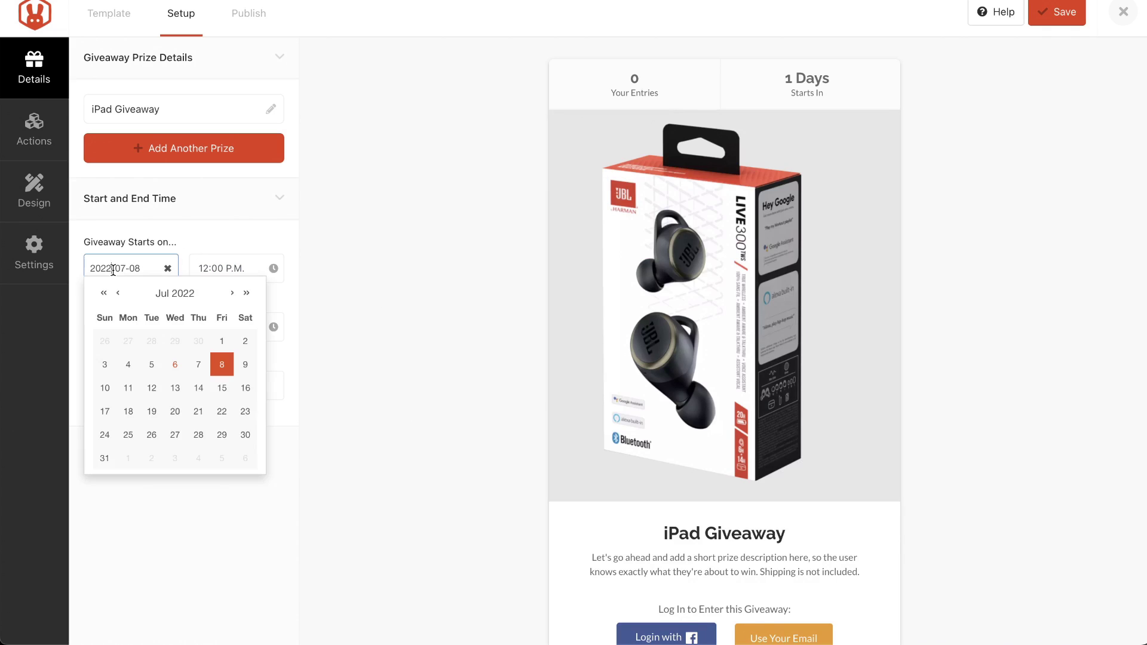
pyautogui.click(173, 368)
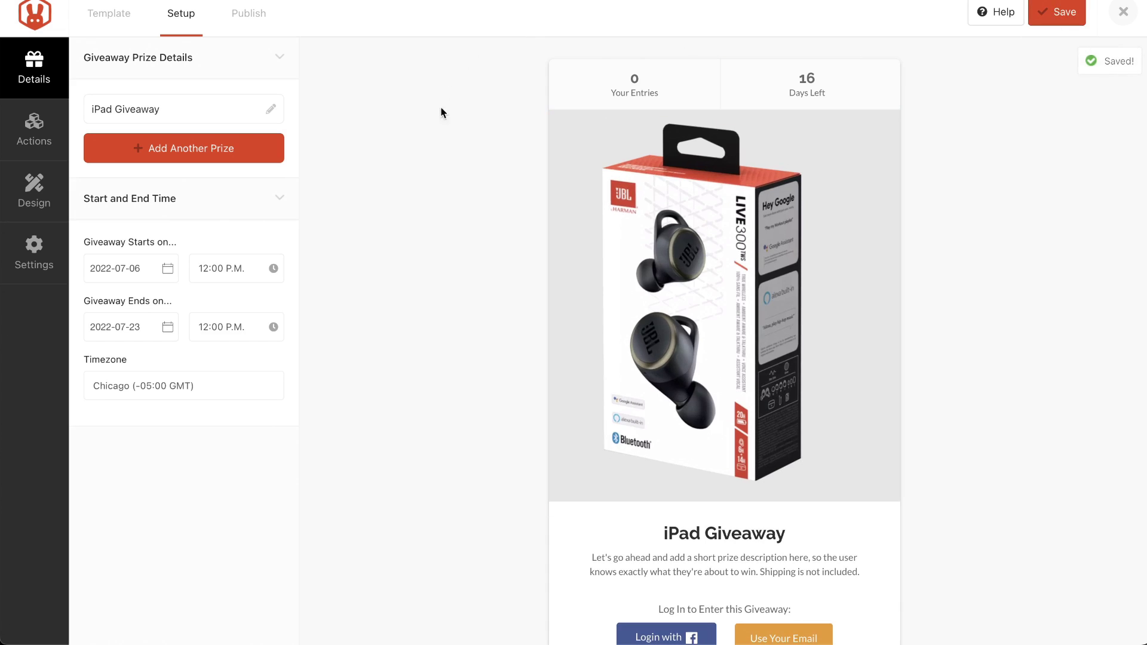
pyautogui.click(1117, 25)
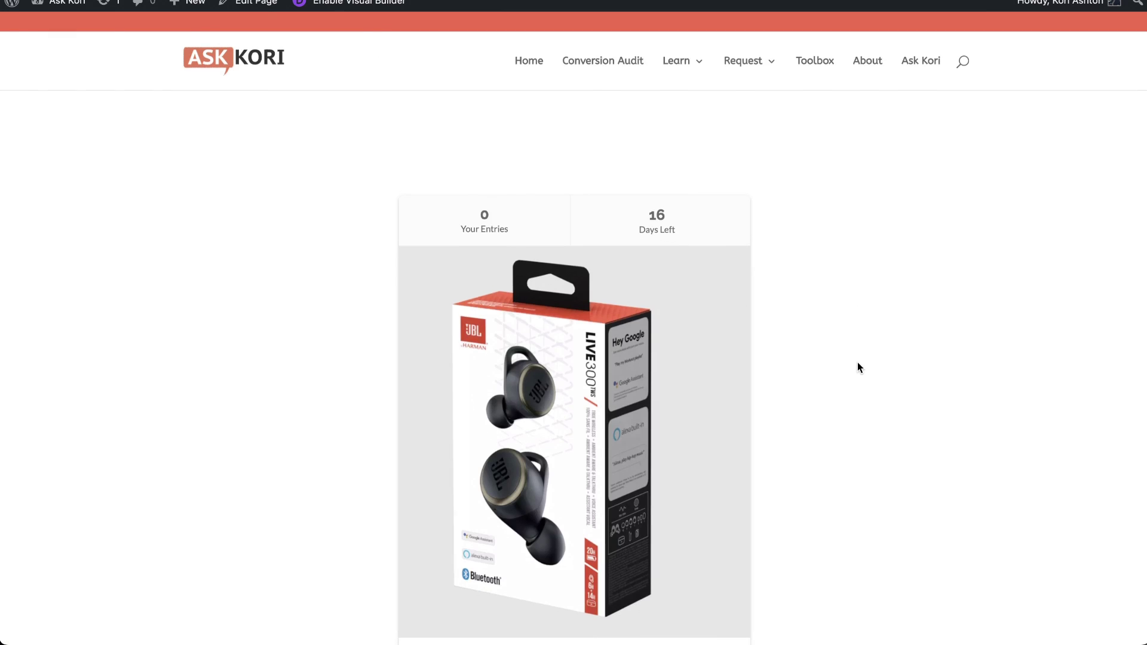
pyautogui.scroll(-1, 858, 367)
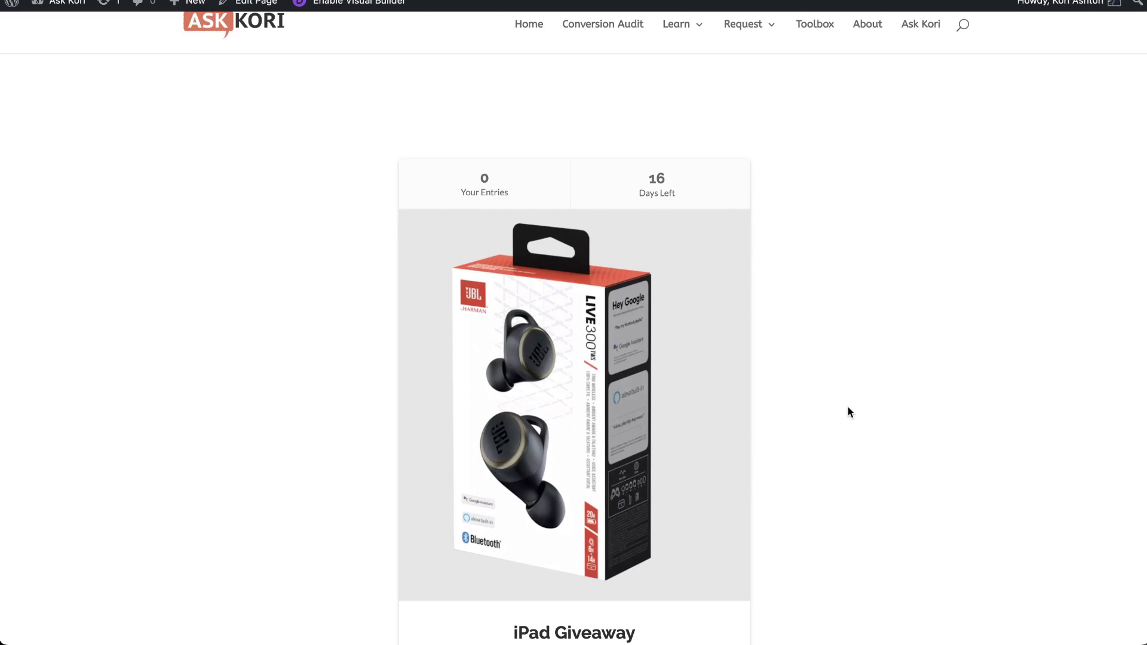
pyautogui.scroll(-10, 847, 408)
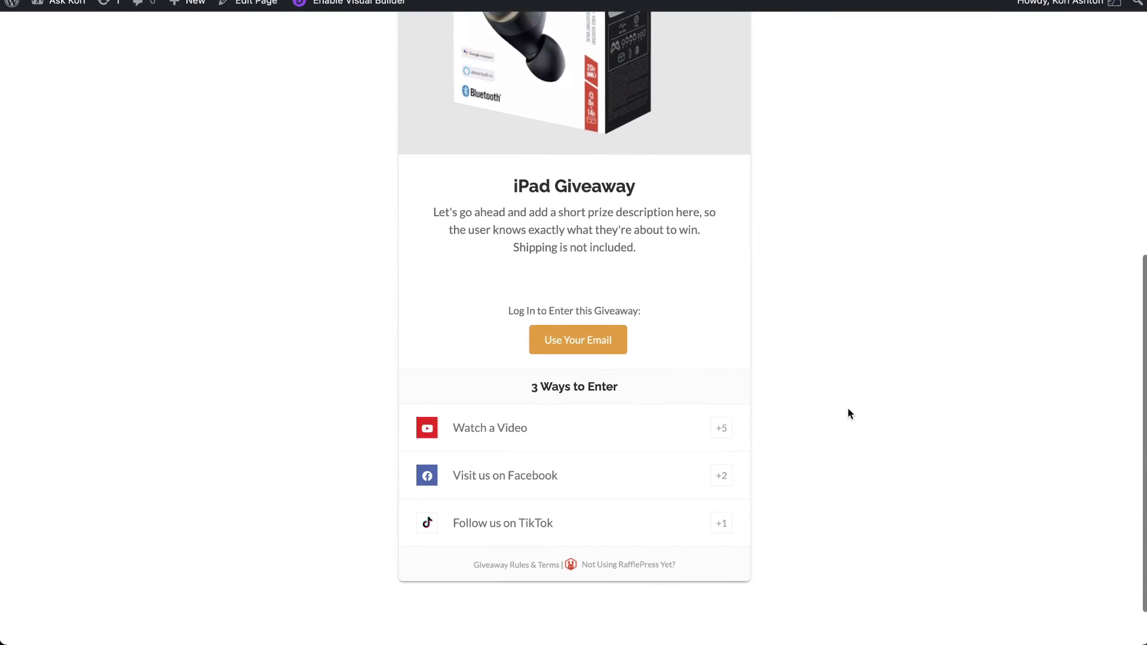
pyautogui.scroll(-1, 848, 413)
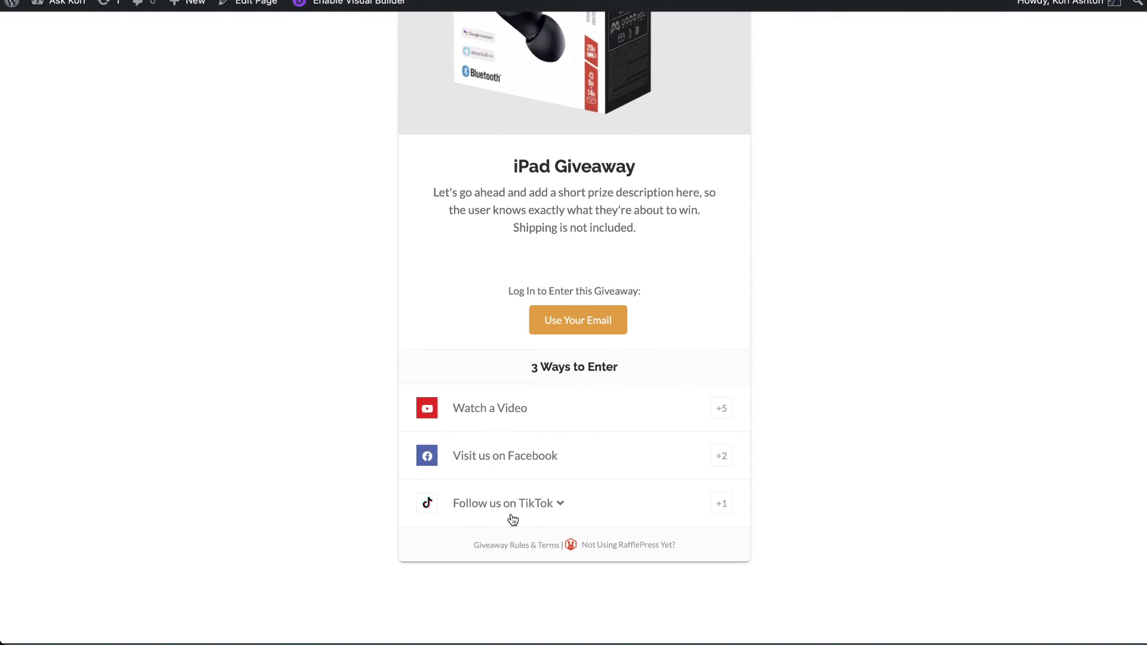
pyautogui.click(524, 424)
pyautogui.click(592, 456)
pyautogui.scroll(-2, 652, 453)
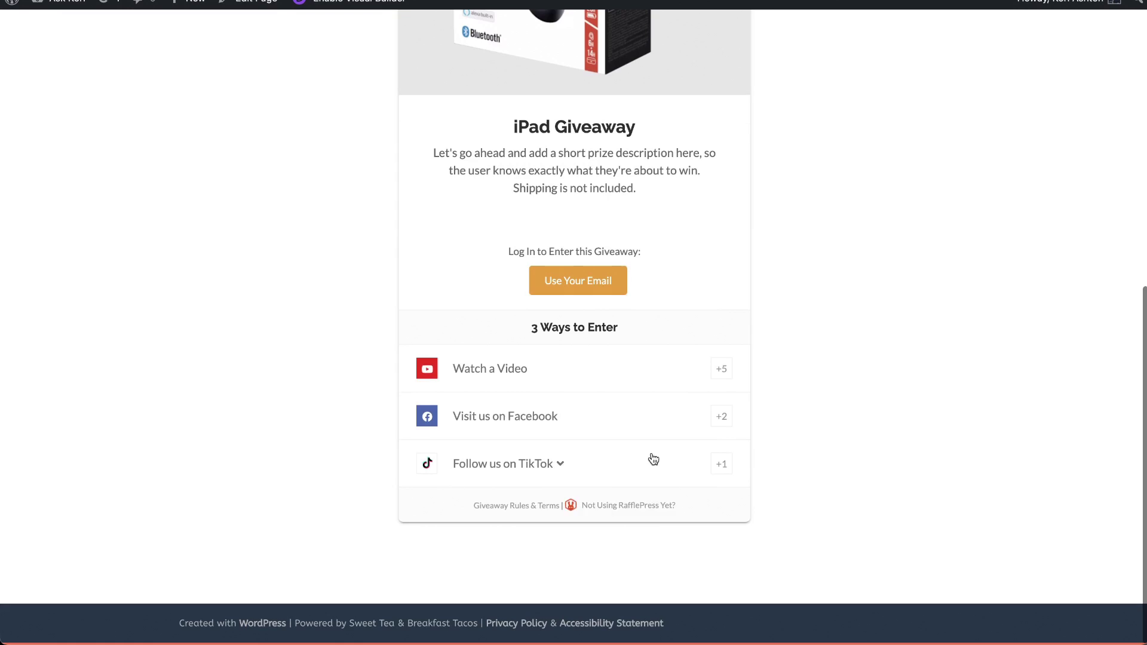
pyautogui.click(525, 472)
pyautogui.click(732, 387)
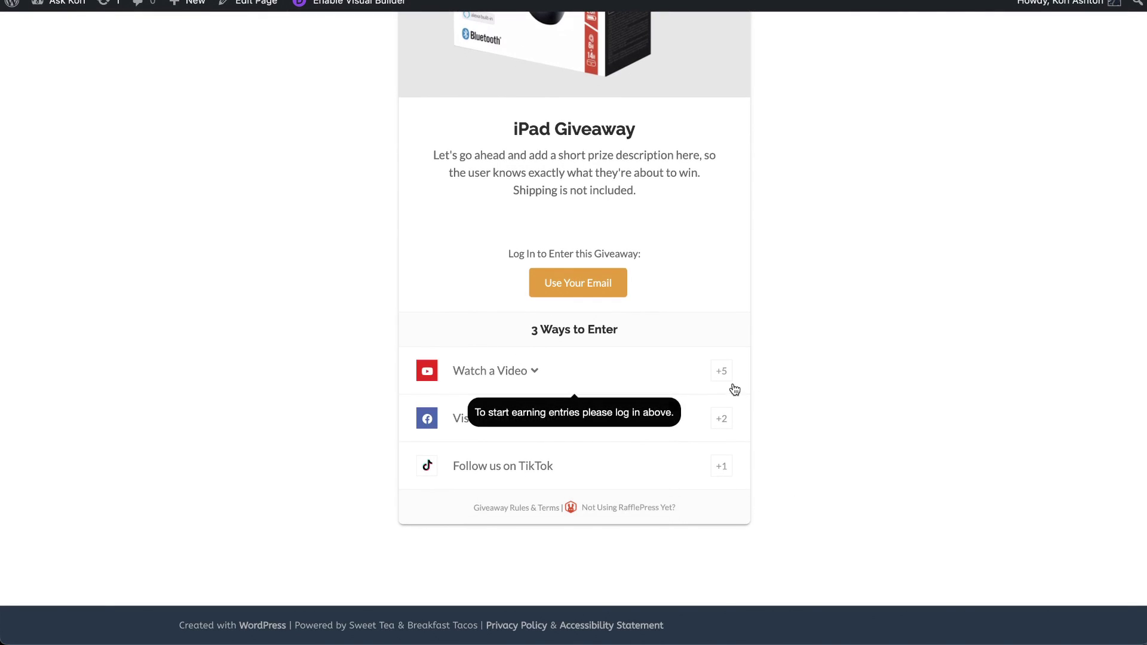
pyautogui.click(731, 430)
pyautogui.click(731, 387)
pyautogui.scroll(6, 728, 382)
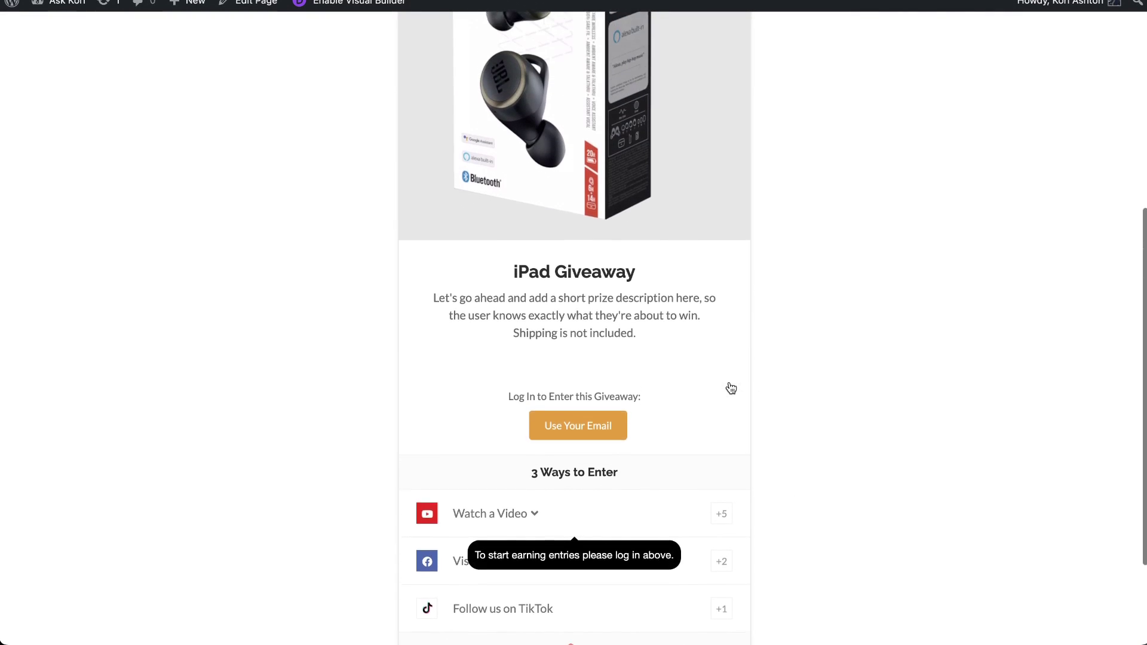
pyautogui.scroll(2, 725, 418)
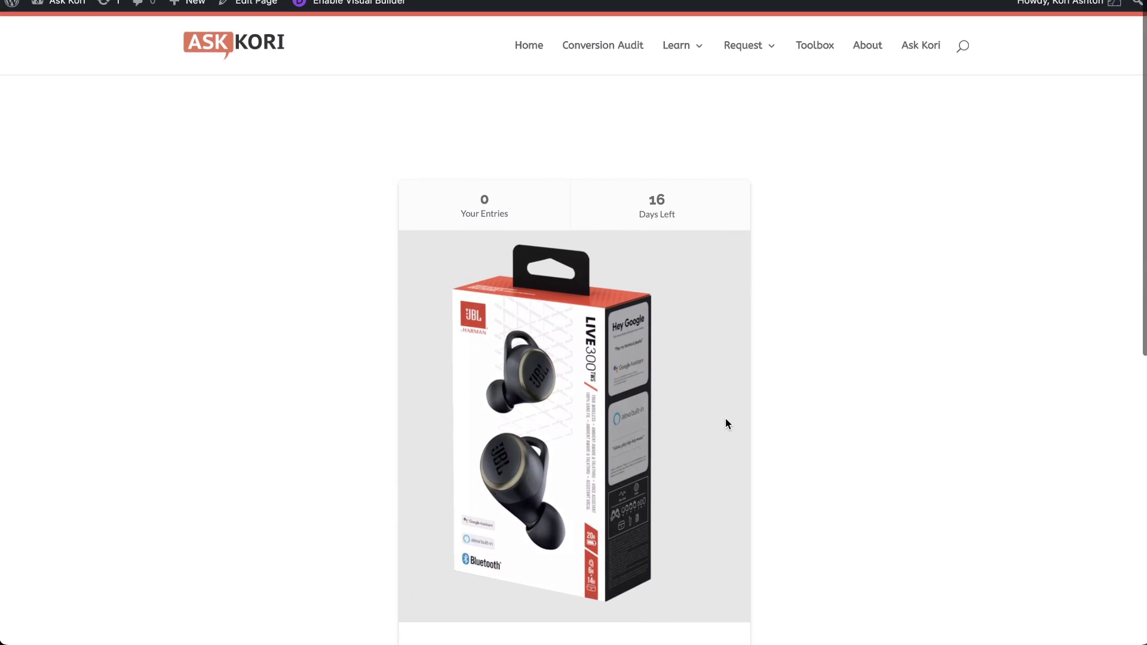
pyautogui.scroll(-2, 725, 418)
pyautogui.scroll(2, 725, 418)
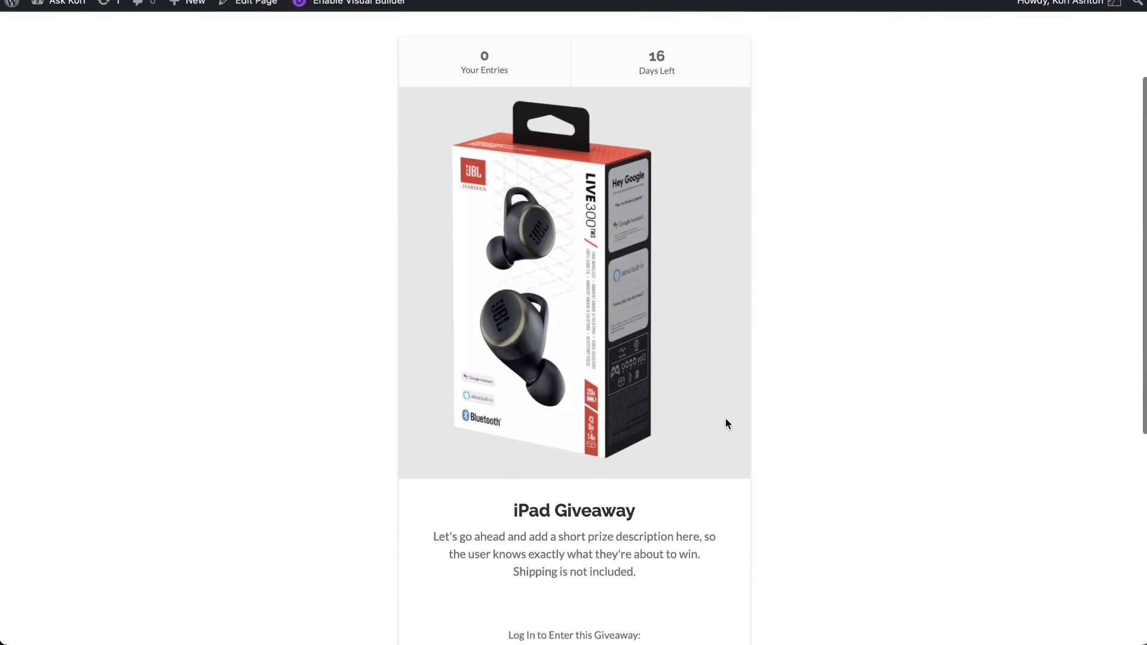
pyautogui.scroll(-1, 866, 540)
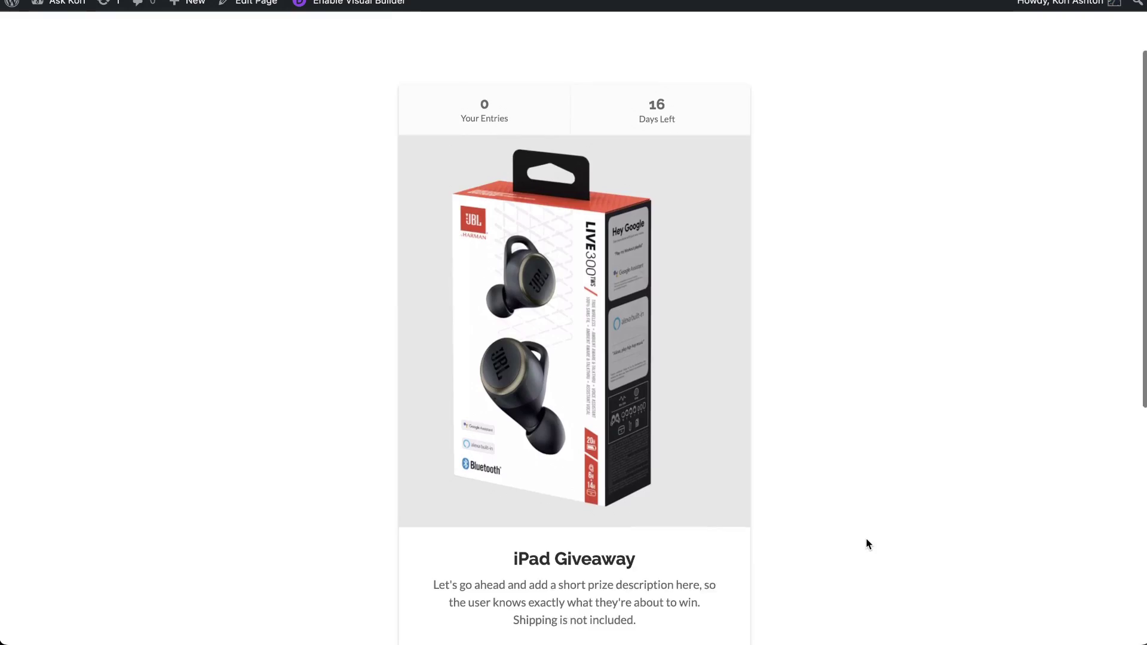